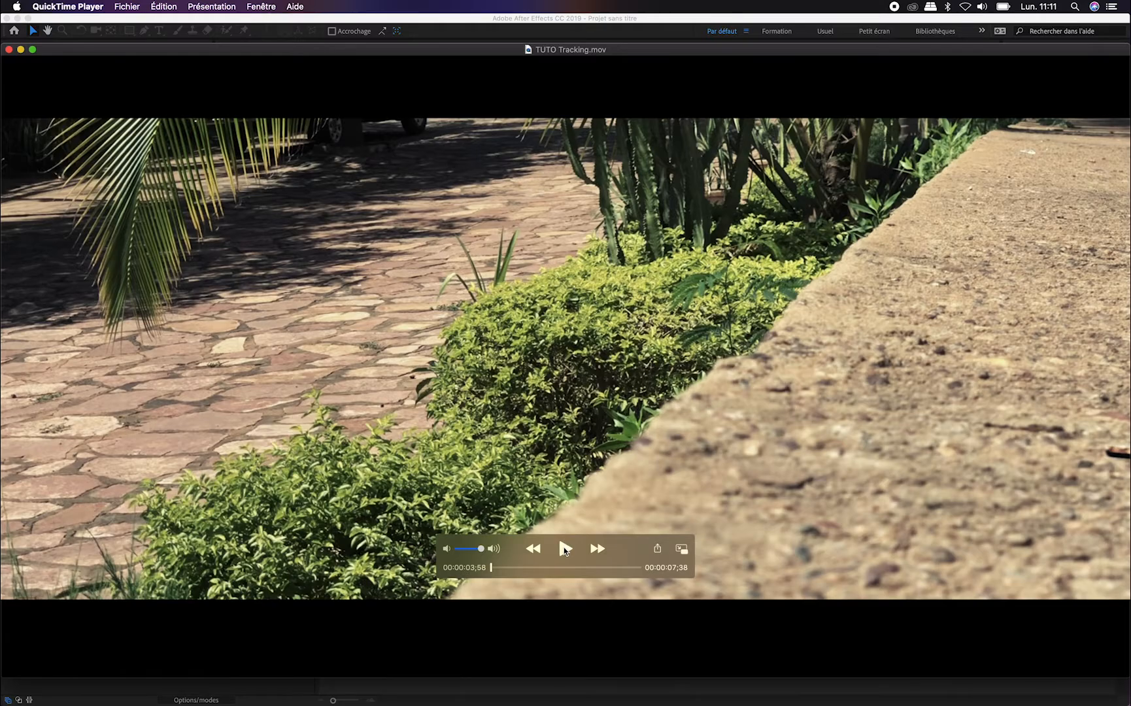
- Play the finished TUTO Tracking.mov clip and scrub back through its final seconds to examine the lettering on the ground
click(565, 549)
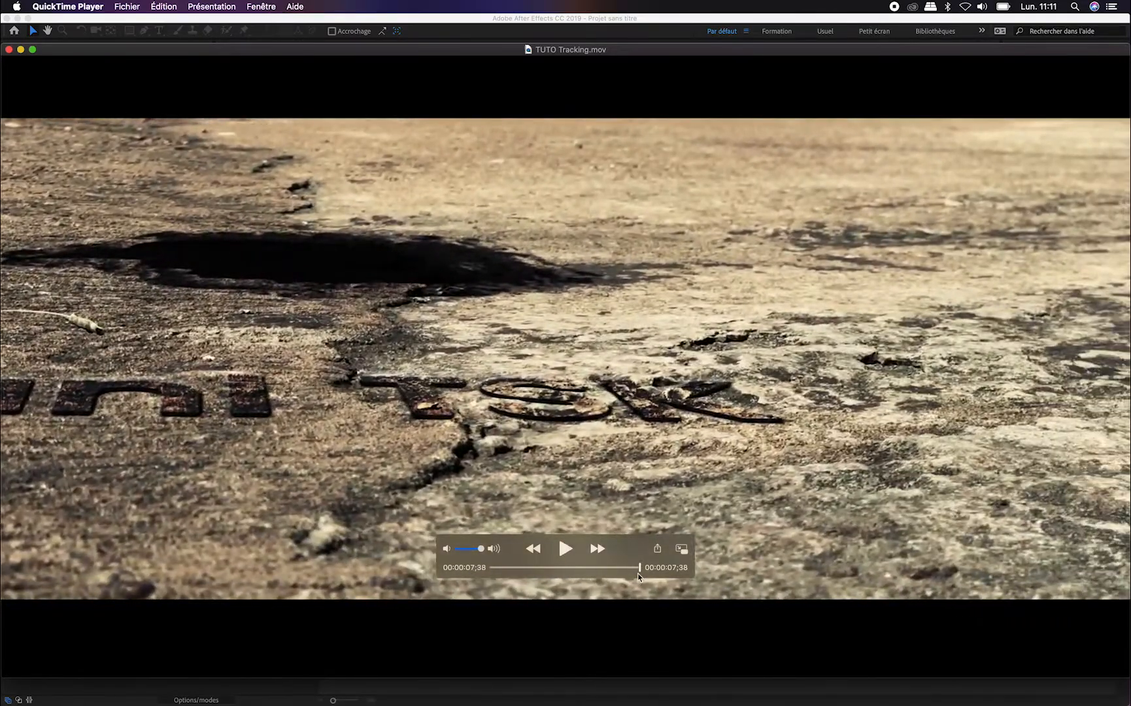
drag(639, 574, 596, 578)
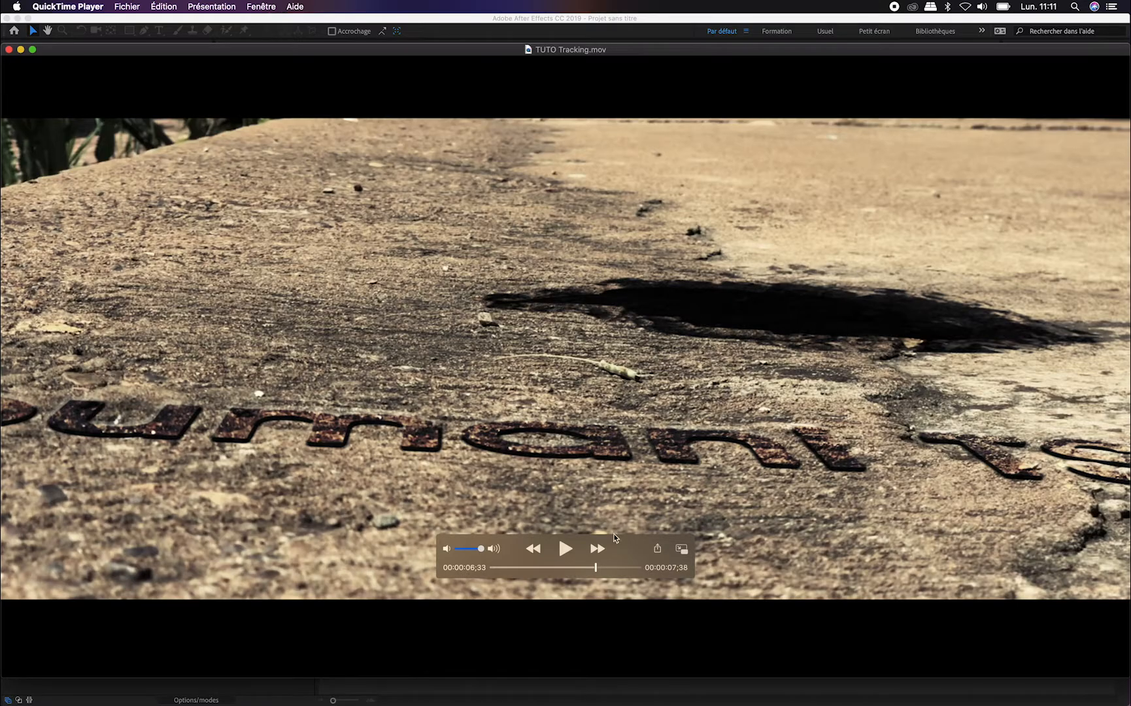
drag(595, 570, 619, 575)
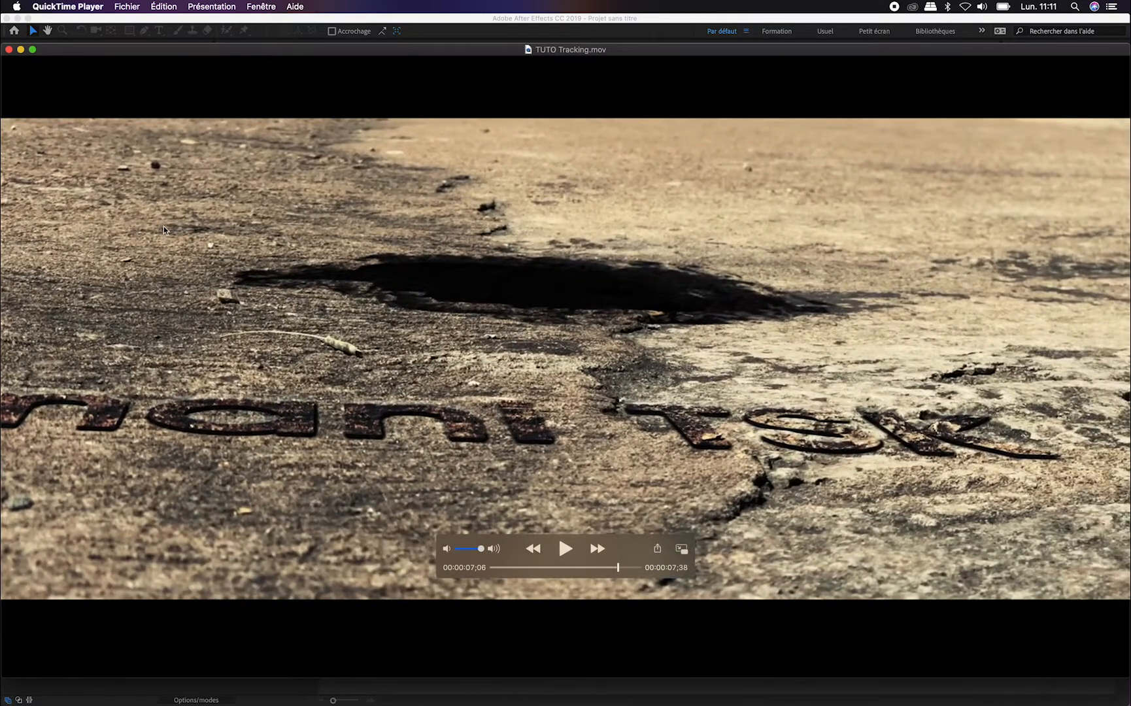
- Put the video away, switch to After Effects and create a new project
click(21, 49)
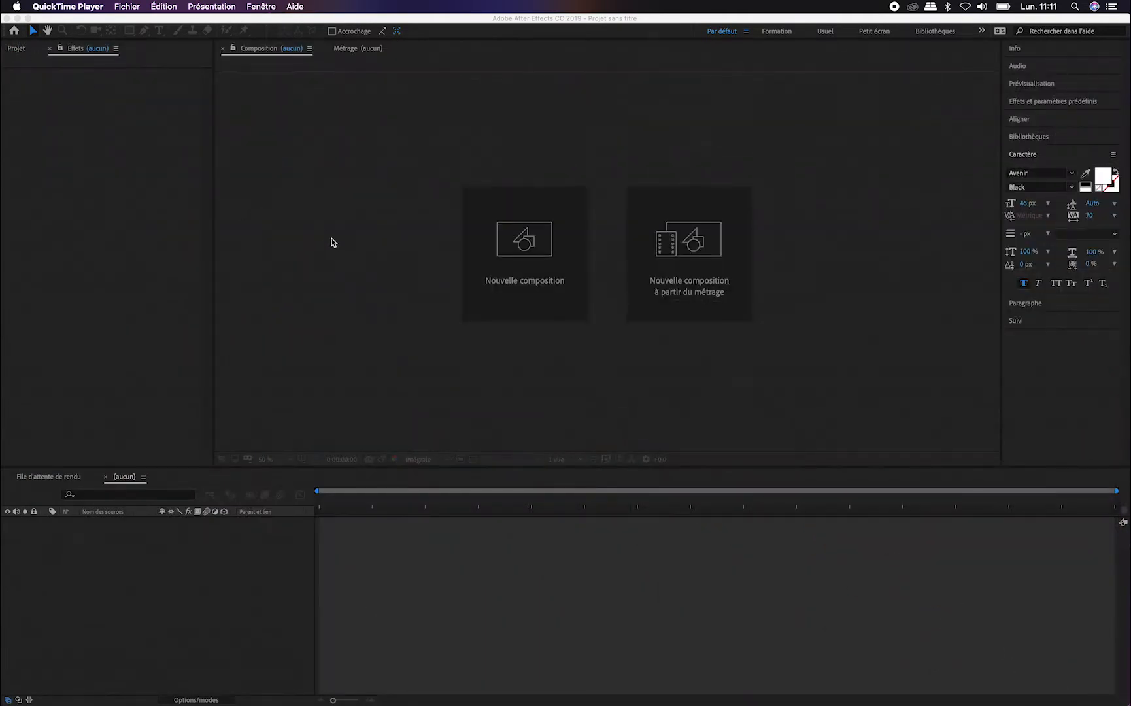
click(127, 160)
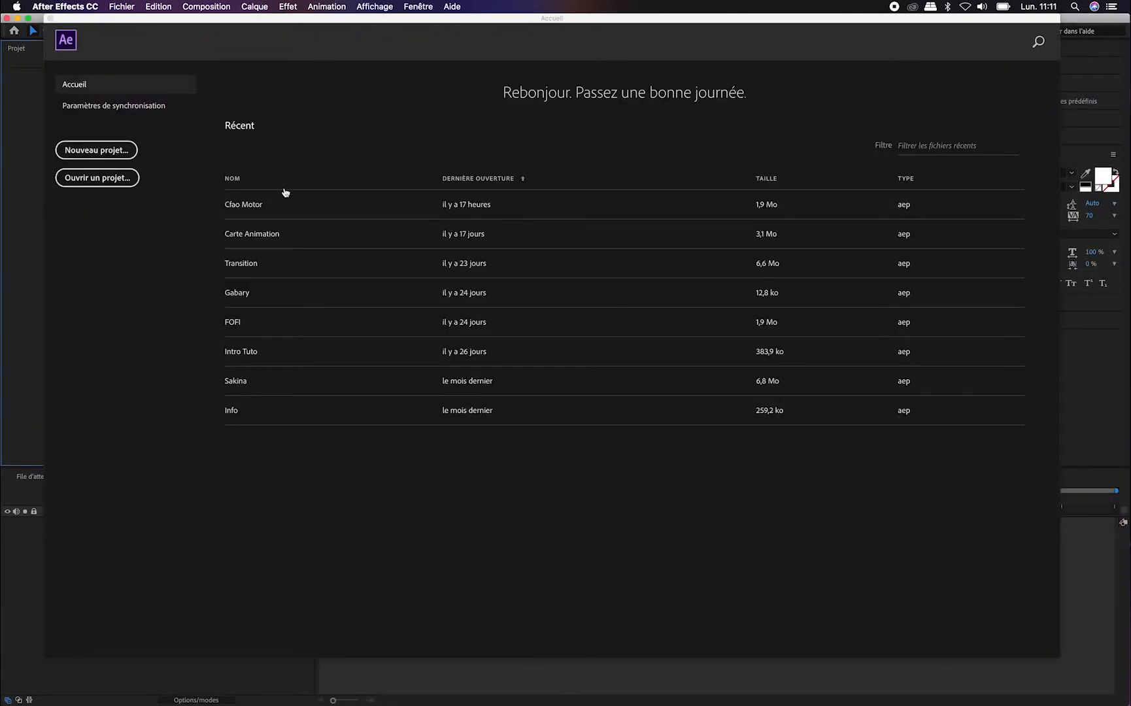
click(102, 157)
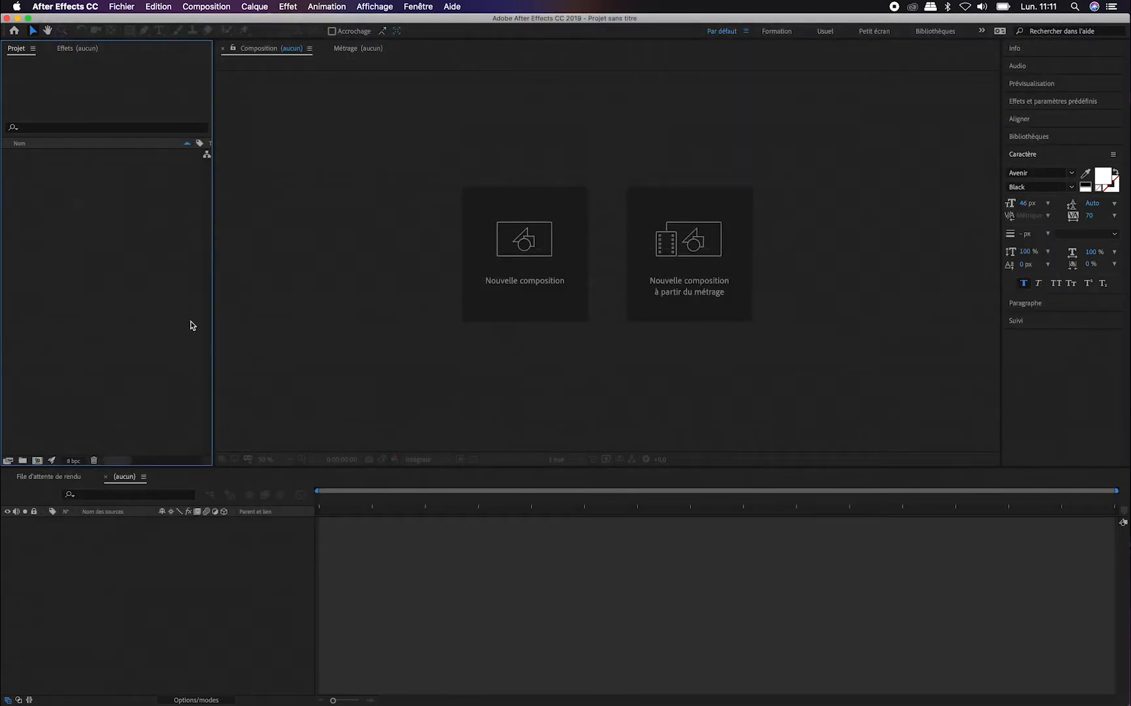
- Switch to Finder and open the Téléchargements folder
mouse_move(477, 703)
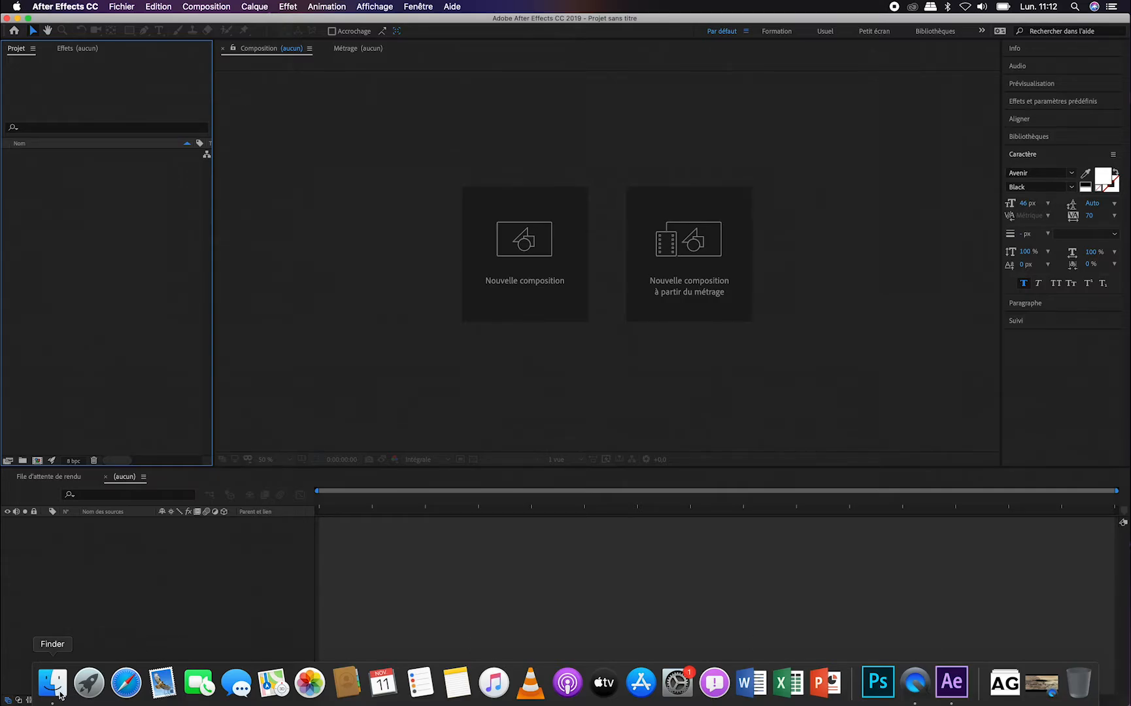
click(52, 683)
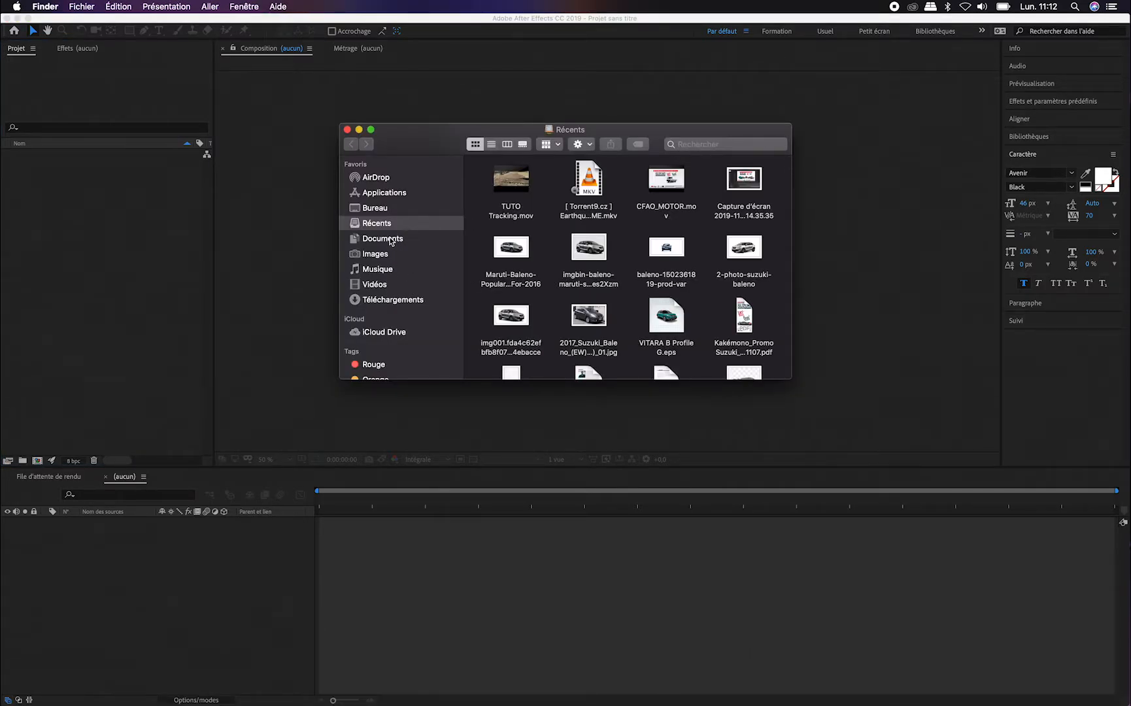
click(389, 300)
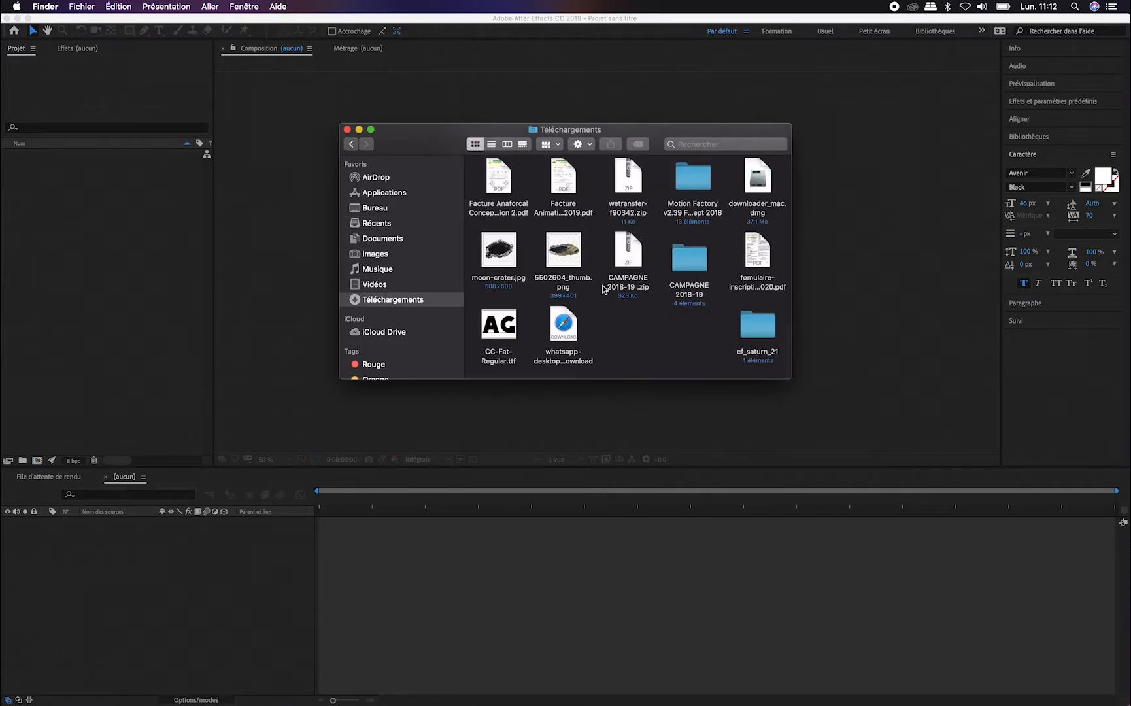
- Import IMG_1893.MOV, moon-crater.jpg, 5502604_thumb.png and the black-brush, black-hole and bullet-hole images from Téléchargements into the After Effects project
click(500, 260)
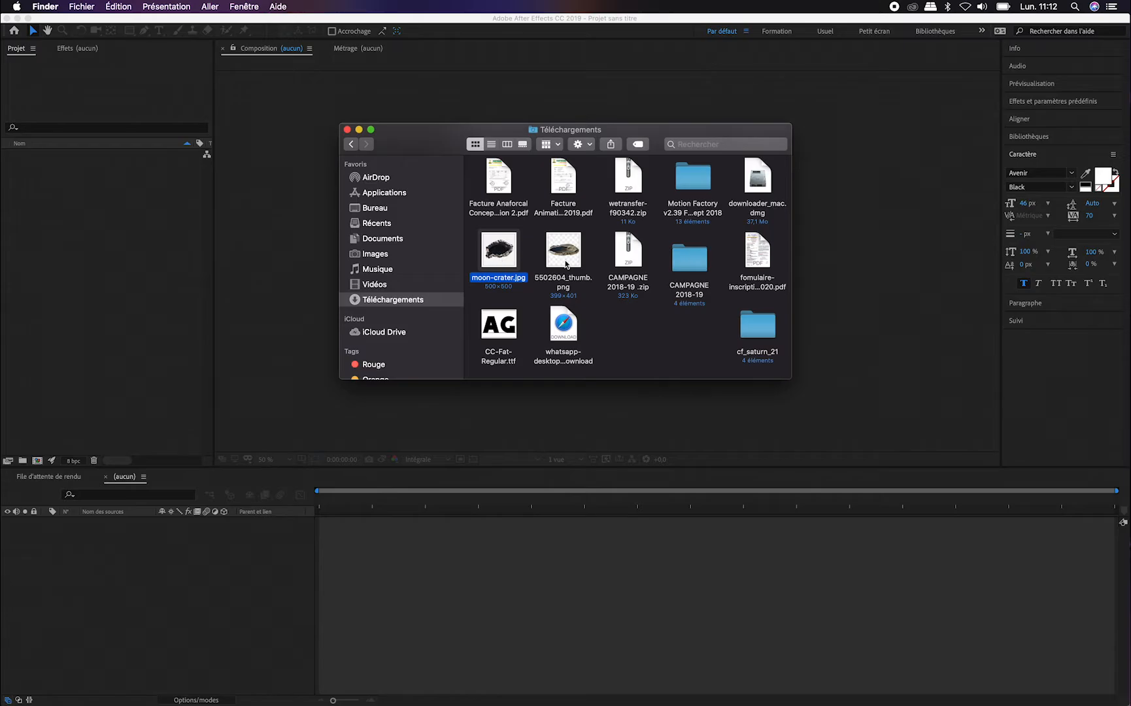
super+click(579, 261)
scroll(582, 260, right, 10)
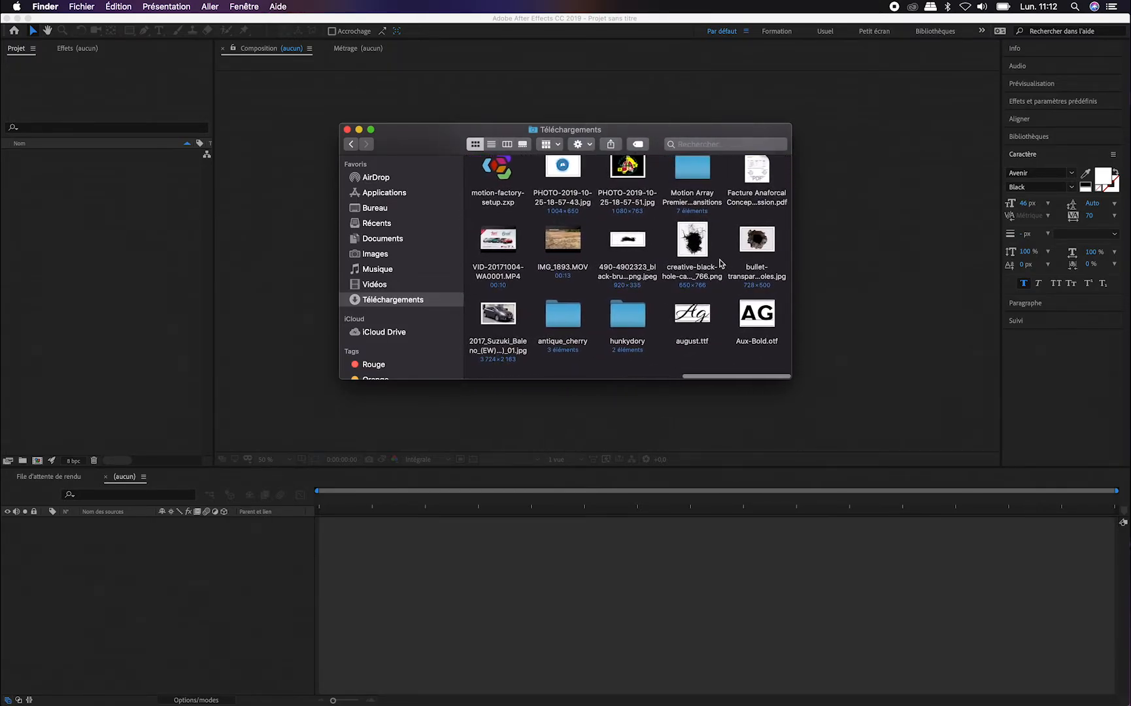
click(750, 252)
super+click(681, 252)
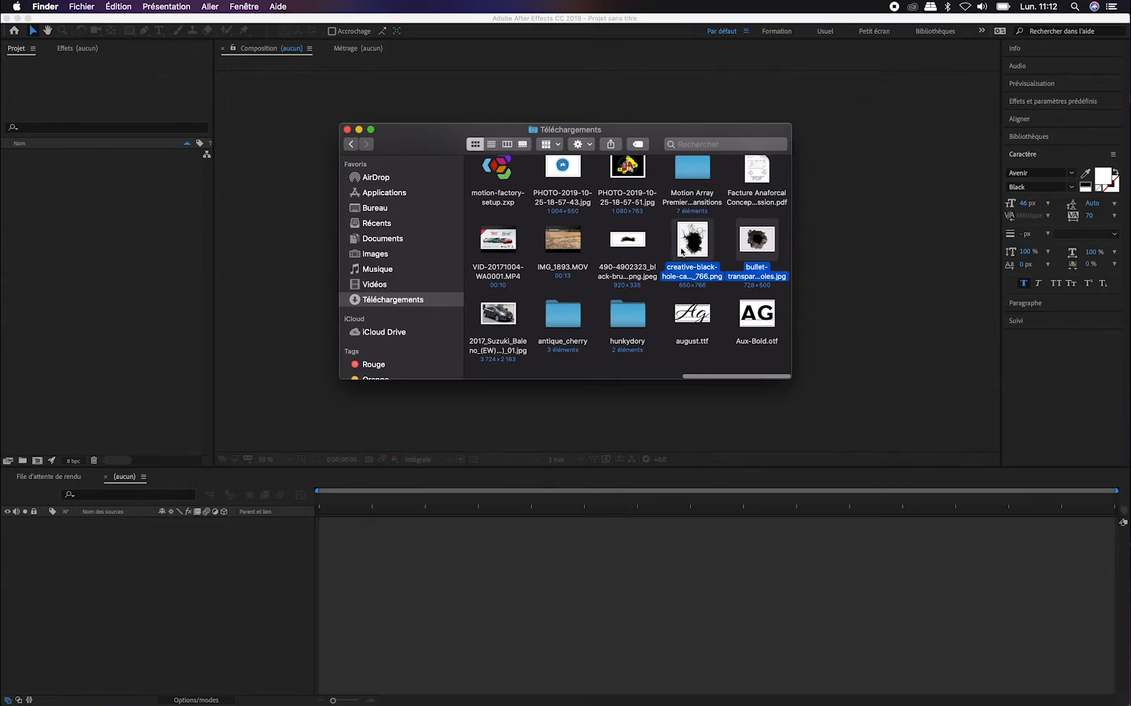
super+click(632, 251)
mouse_move(574, 250)
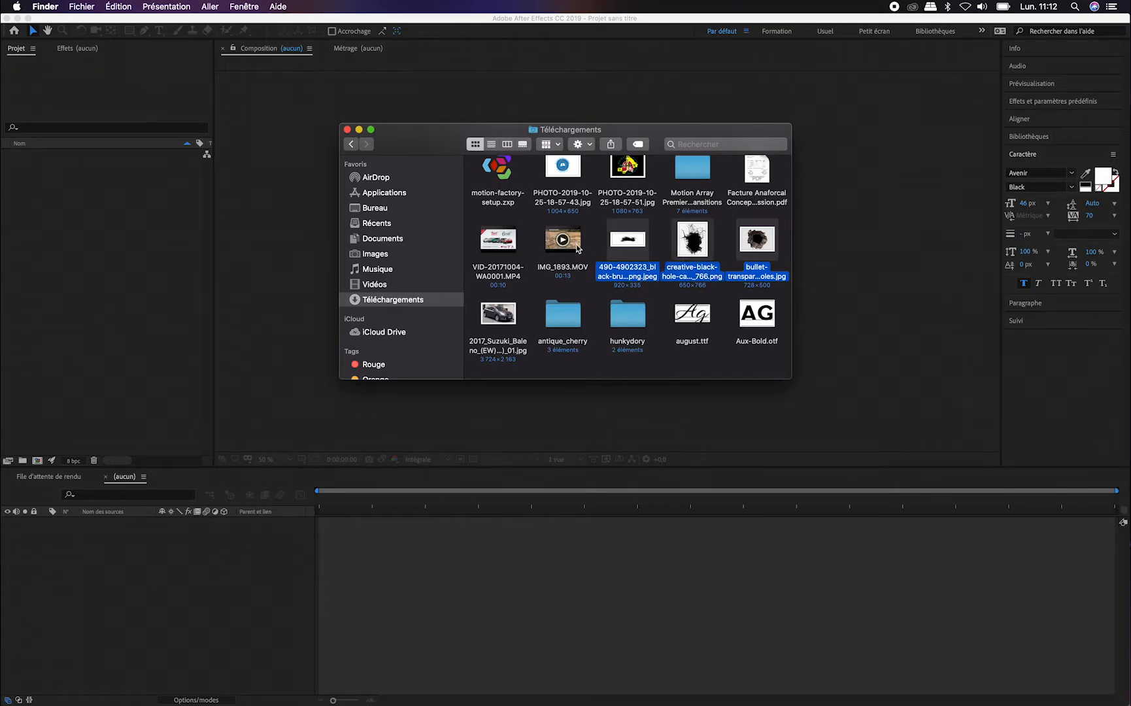
super+click(576, 248)
drag(577, 250, 112, 265)
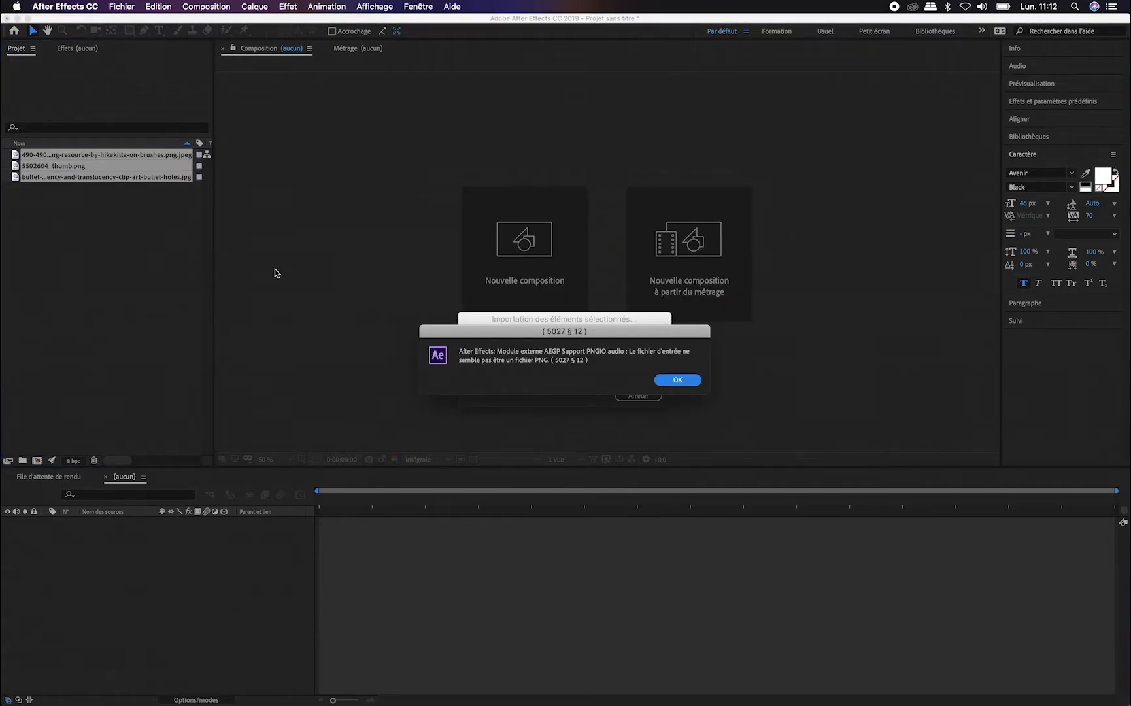
click(688, 383)
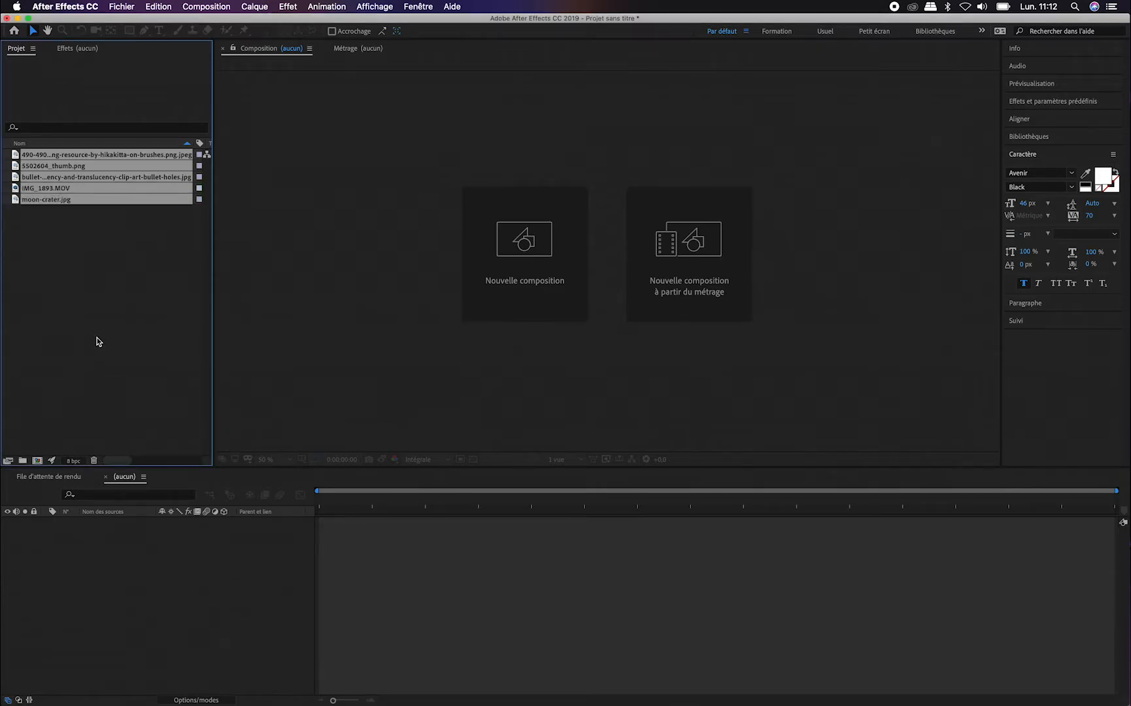
click(127, 340)
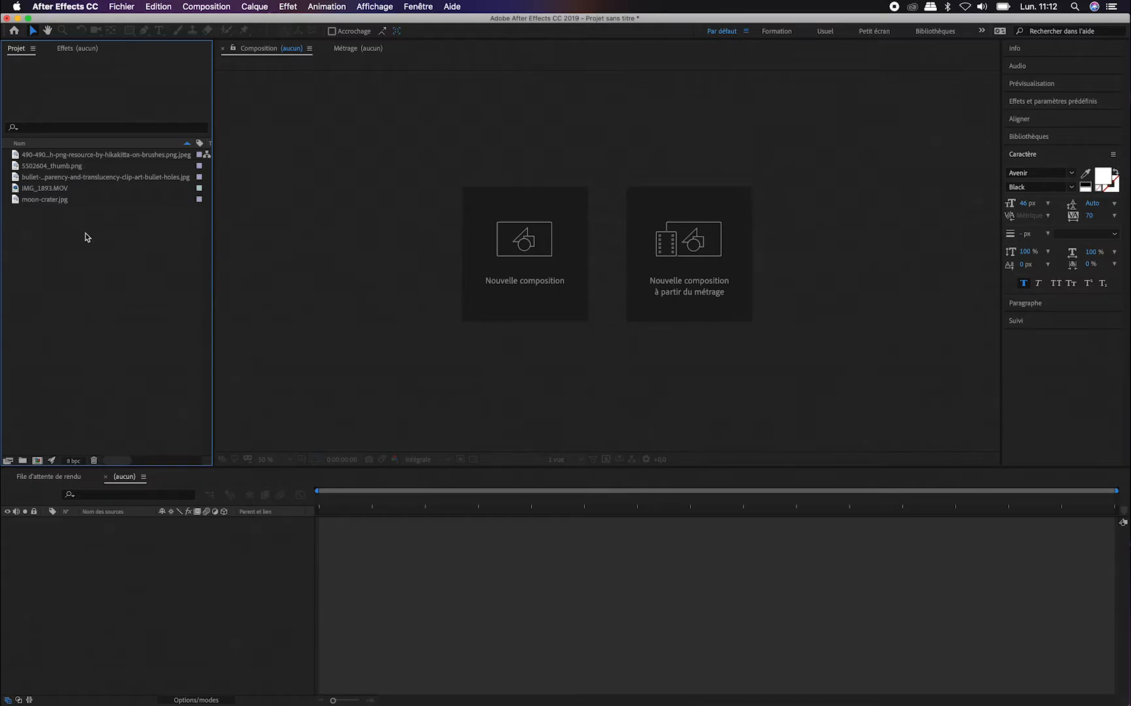
- Open the IMG_1893.MOV footage and trim it with an in point at 0;00;02;09 and an out point at 0;00;06;41
double_click(41, 188)
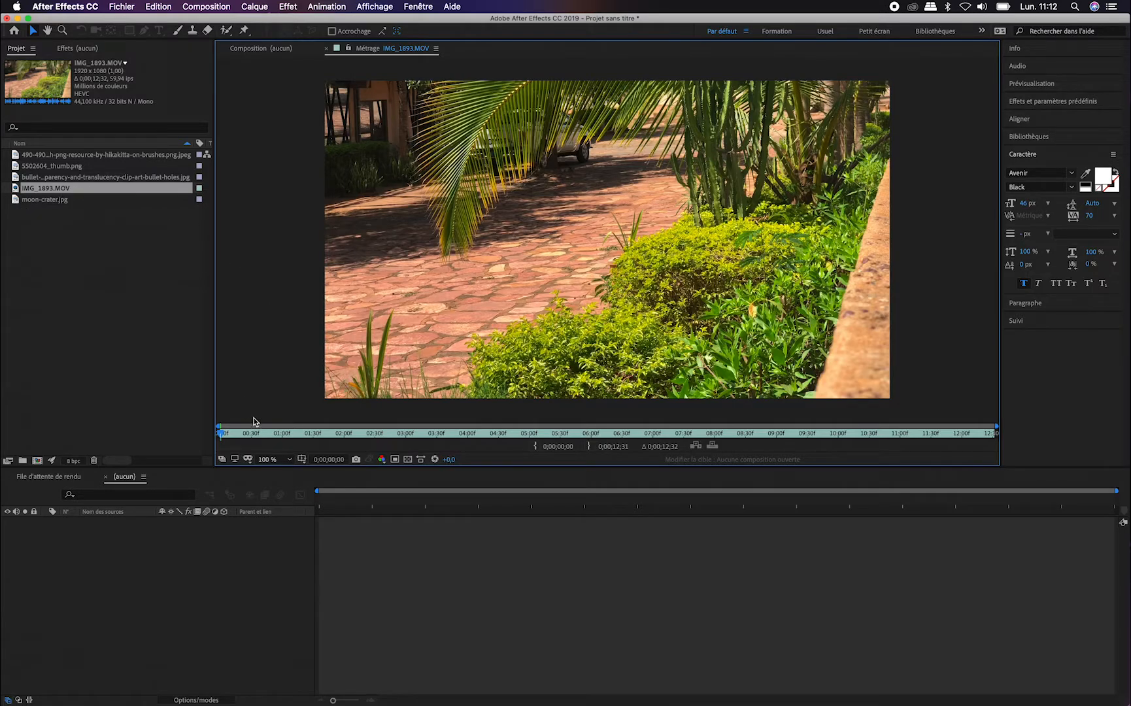
drag(229, 436, 354, 437)
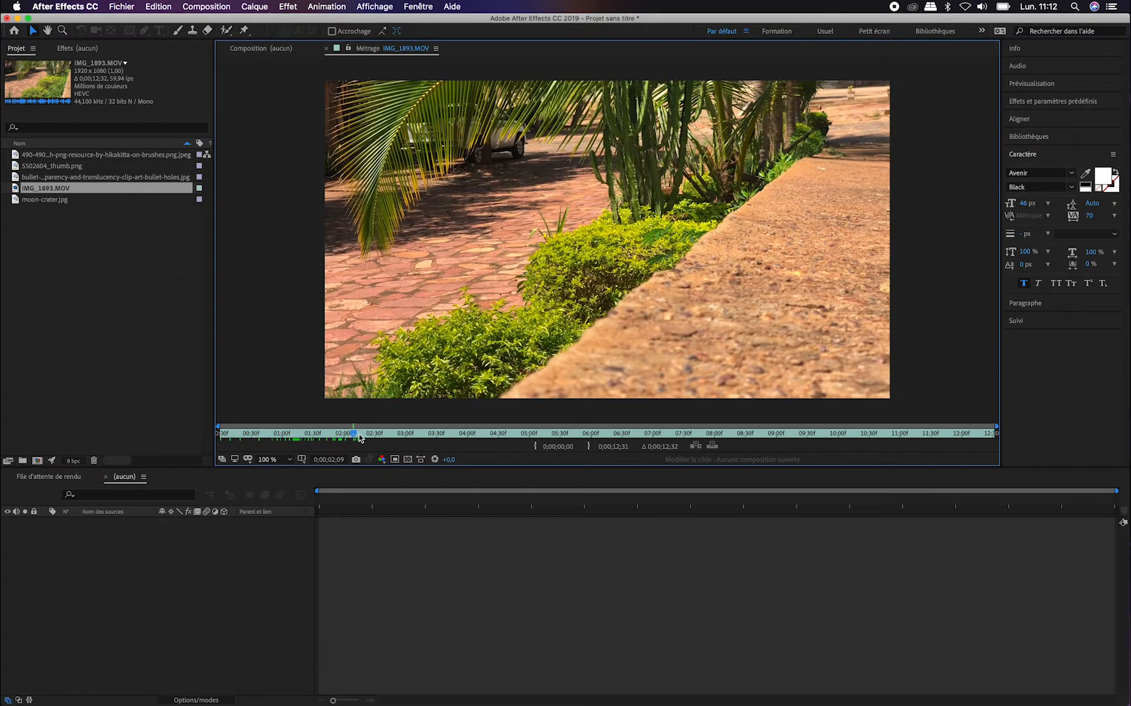
click(535, 450)
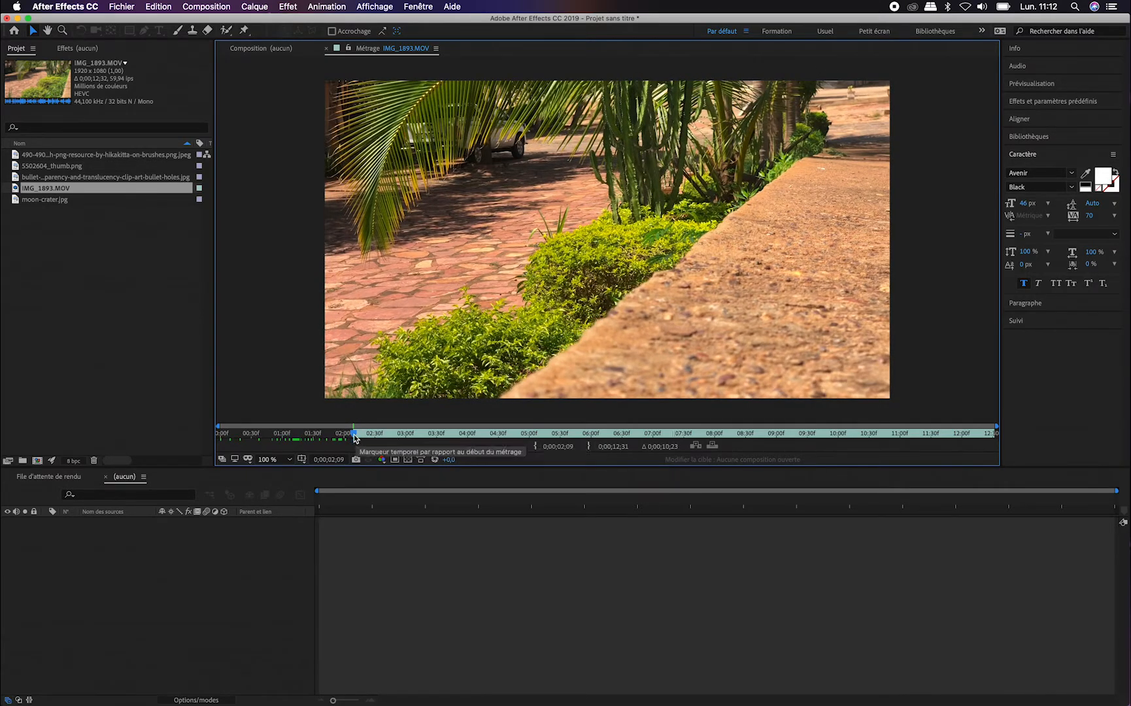
drag(355, 438, 635, 432)
click(589, 447)
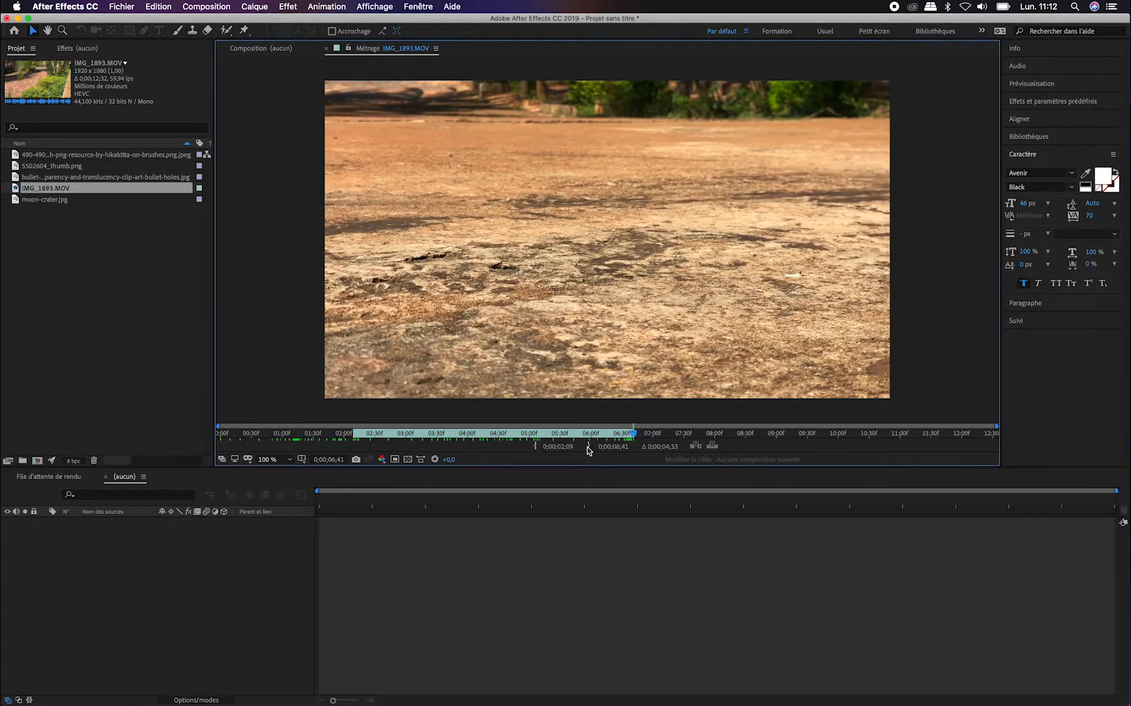
- Create a composition from the trimmed IMG_1893.MOV clip and scrub through it to 0;00;03;31
drag(43, 188, 361, 555)
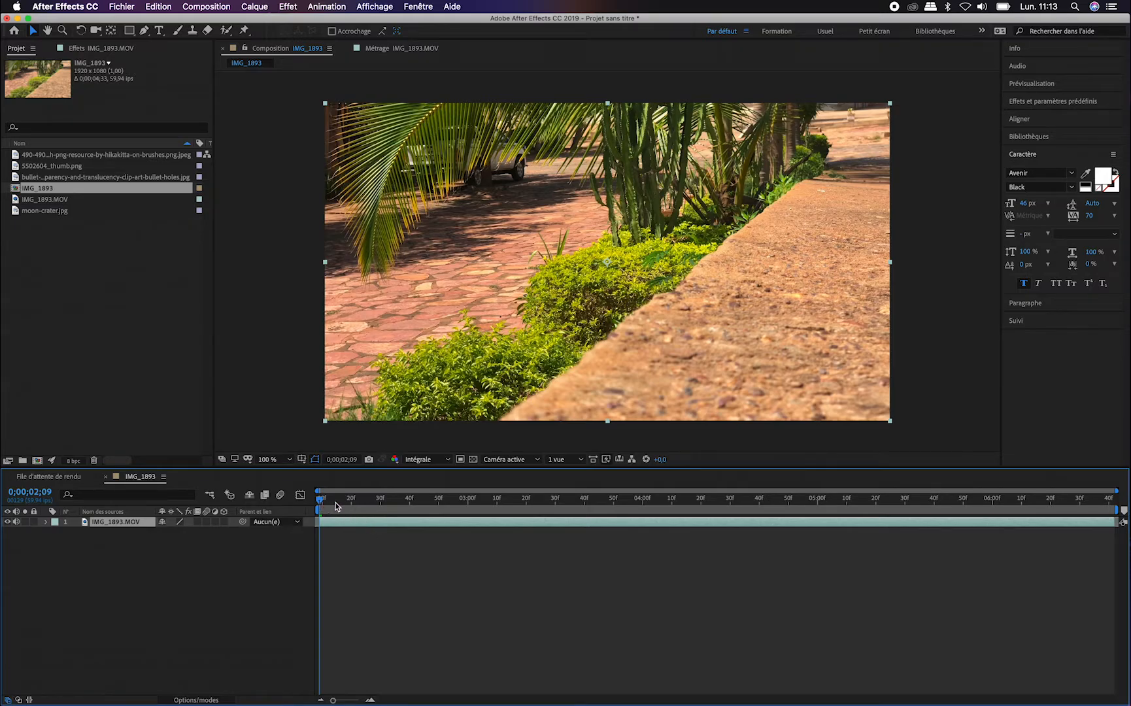
drag(338, 507, 674, 510)
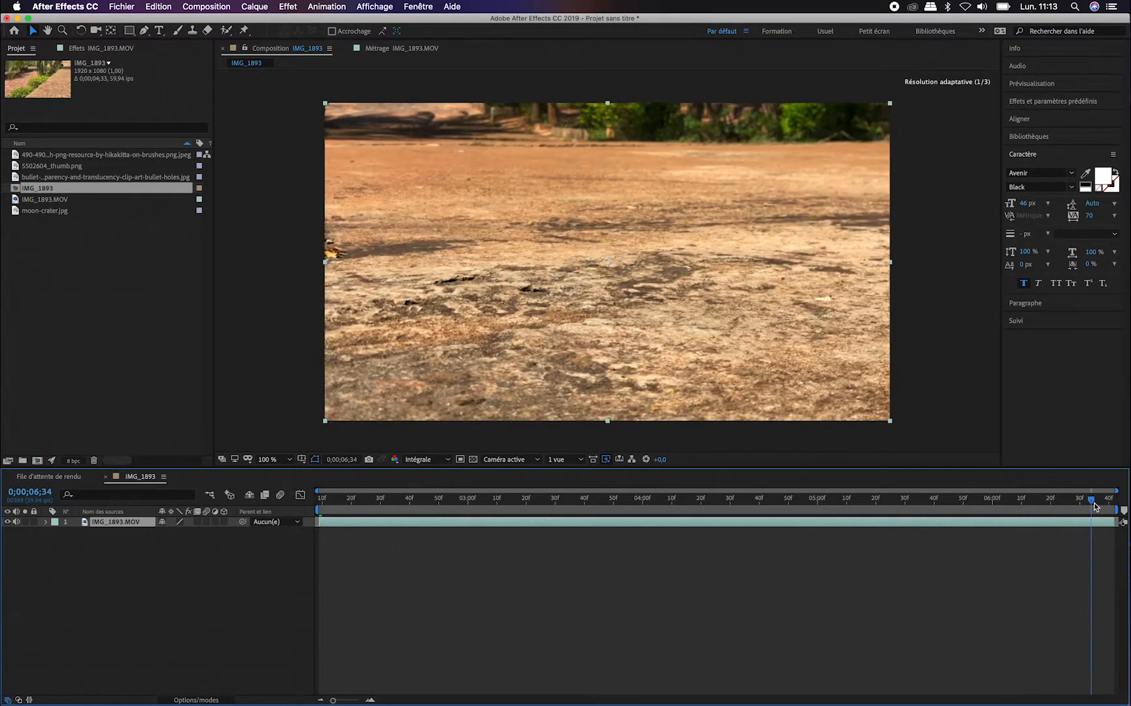
drag(789, 515, 560, 535)
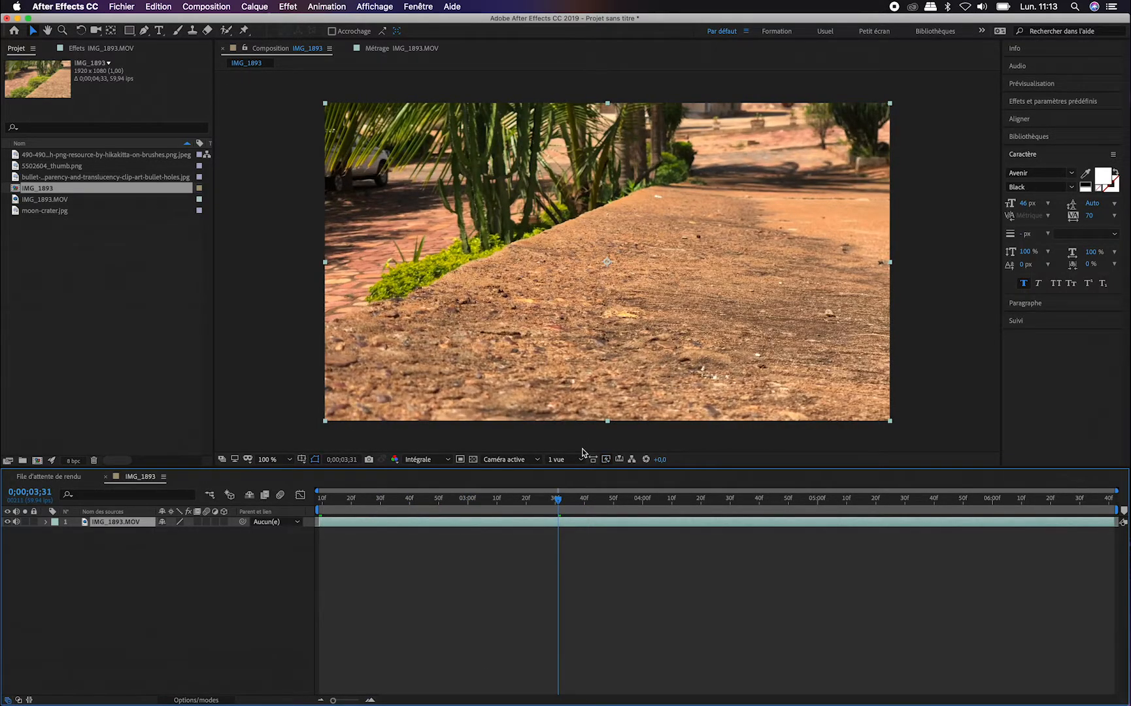
- Search the effects for "suivi" and apply Suivi de la caméra 3D to the IMG_1893.MOV footage
click(1060, 103)
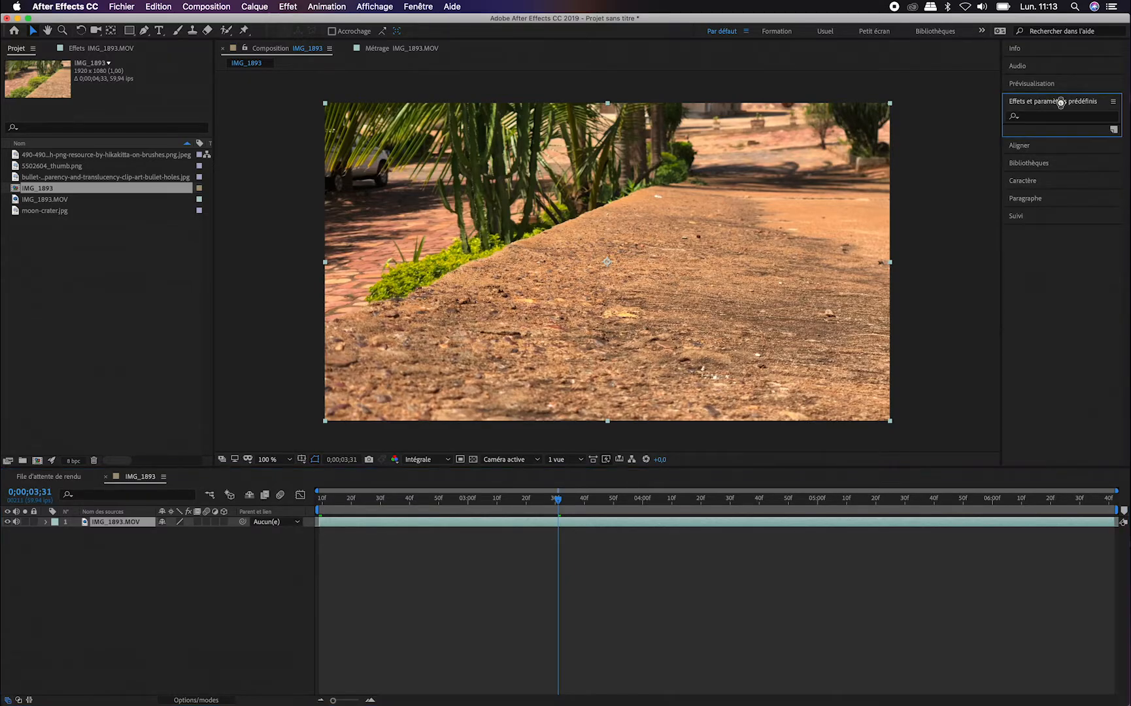
click(1054, 119)
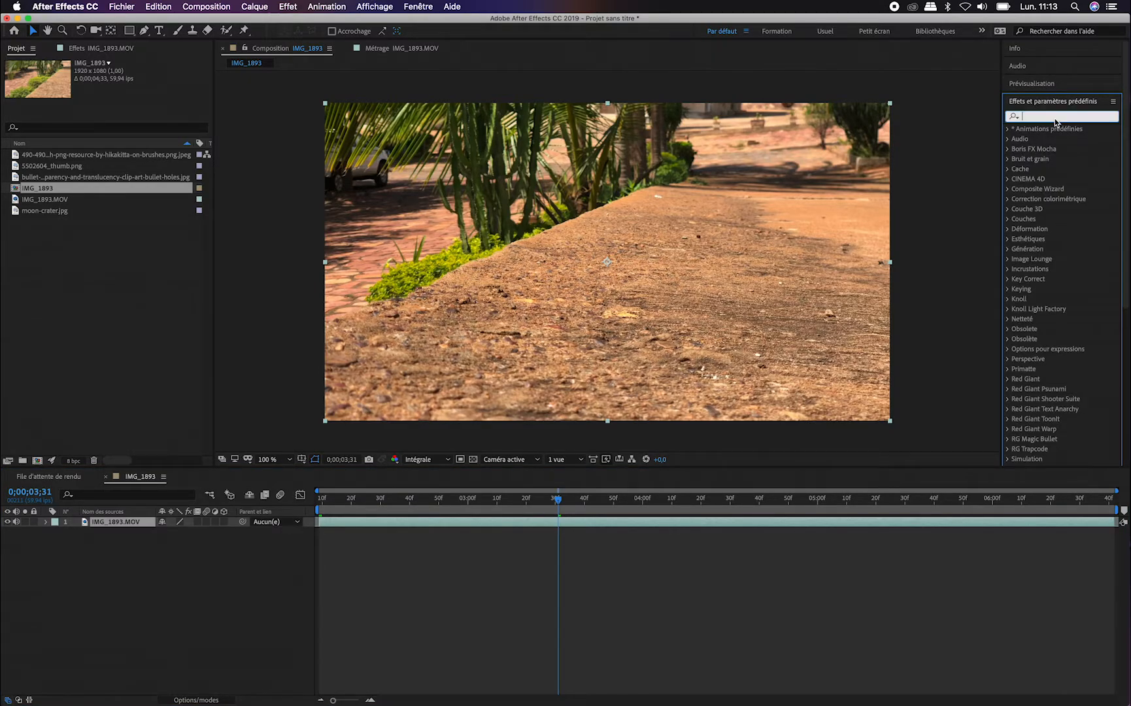
text(c)
key(BackSpace)
text(suivi)
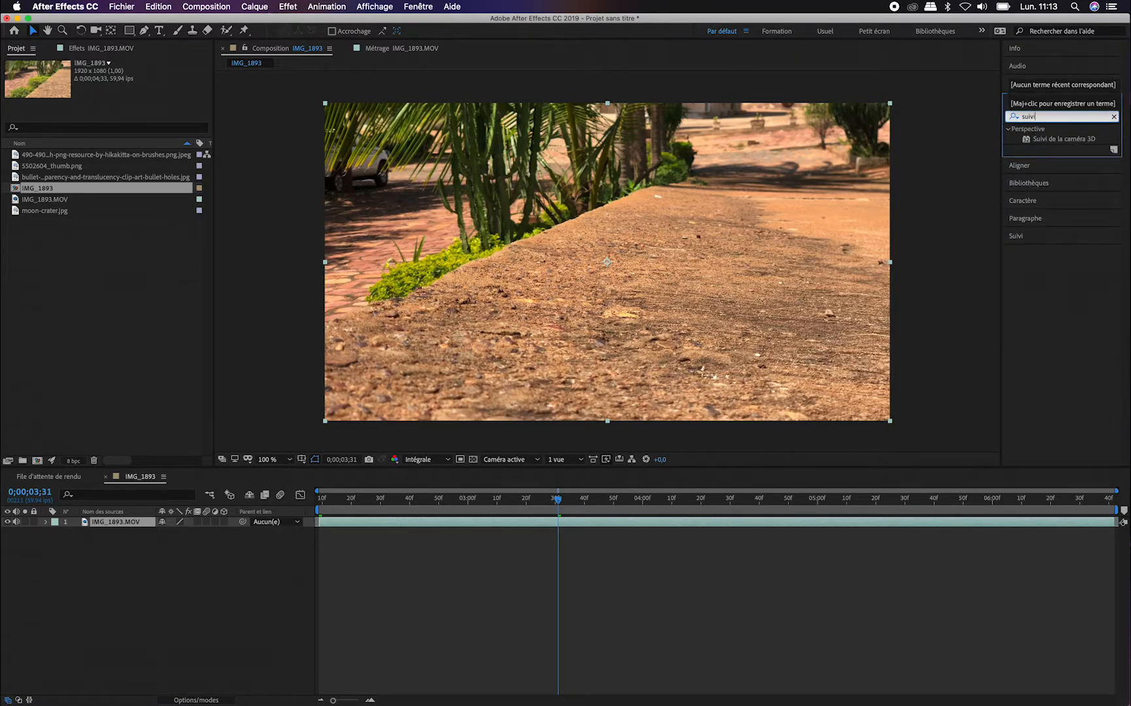
click(1080, 143)
drag(1080, 143, 697, 273)
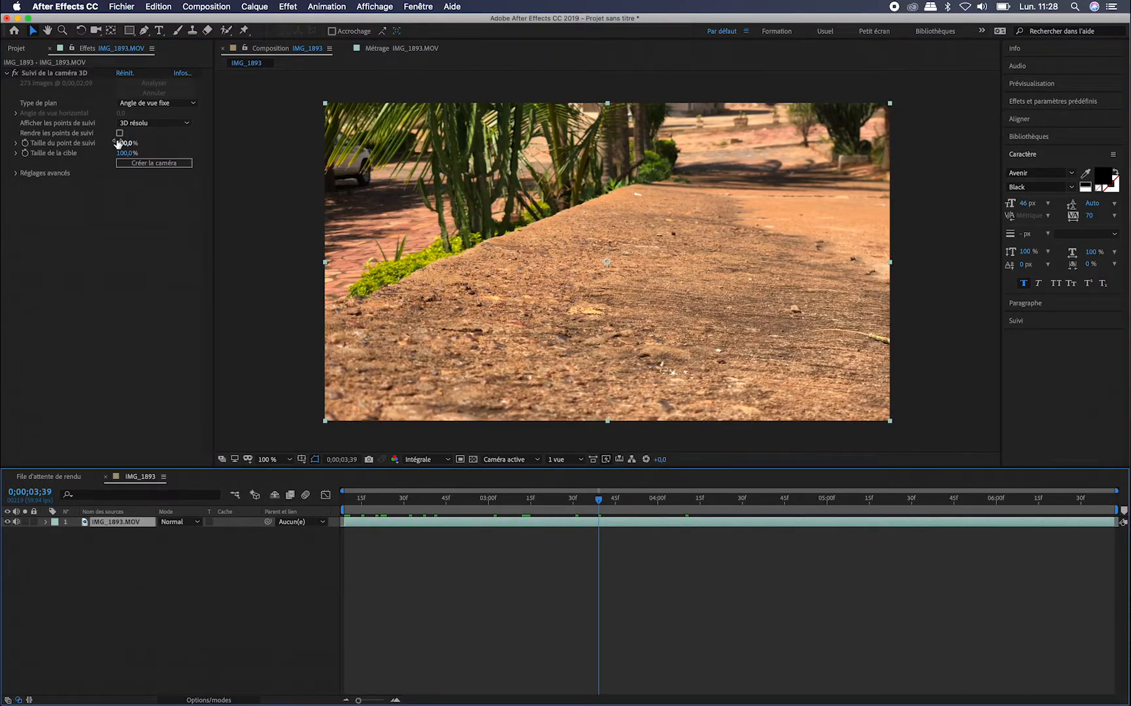
- Select a cluster of 3D track points on the ground near the foreground and create a text layer and camera from them
click(73, 73)
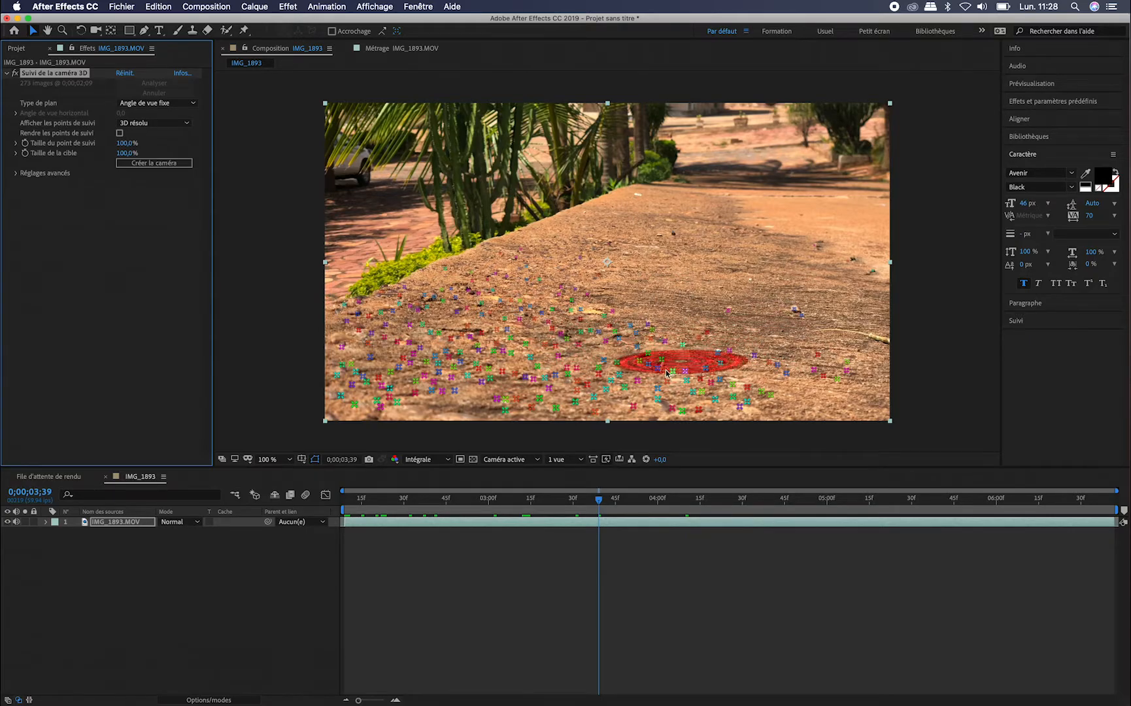
mouse_move(687, 376)
mouse_down()
mouse_move(669, 394)
mouse_move(608, 398)
mouse_move(566, 369)
mouse_move(556, 328)
mouse_move(587, 314)
mouse_move(659, 322)
mouse_move(708, 353)
mouse_move(698, 389)
mouse_up()
drag(608, 339, 625, 363)
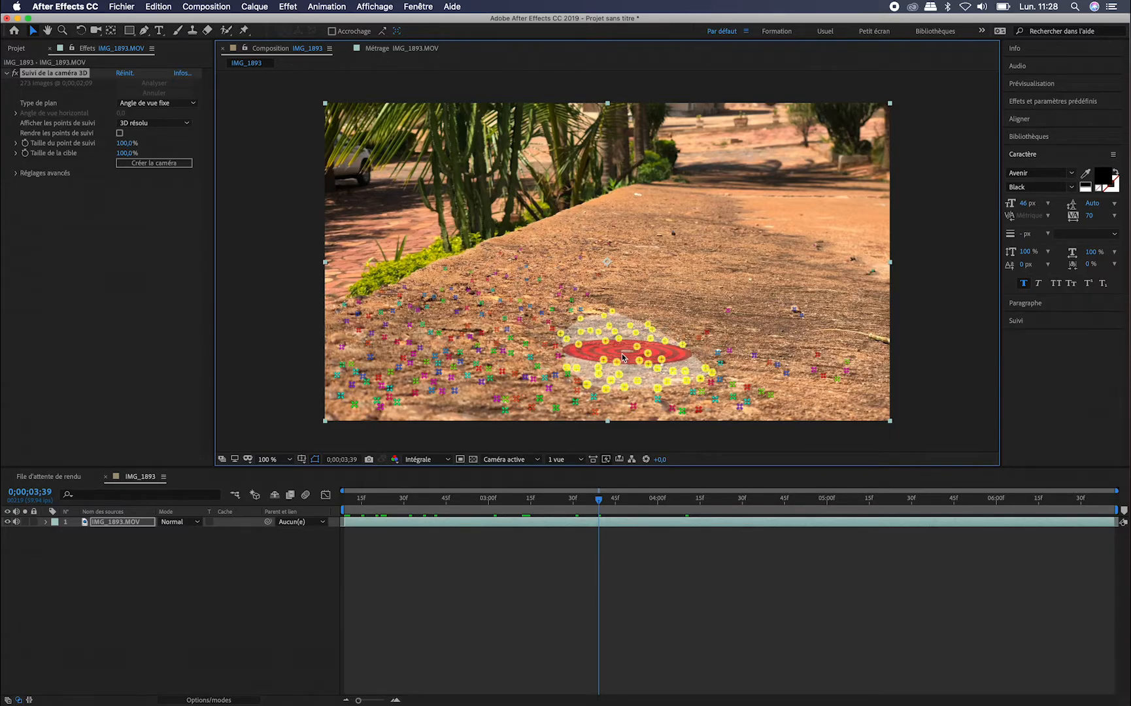
right_click(623, 357)
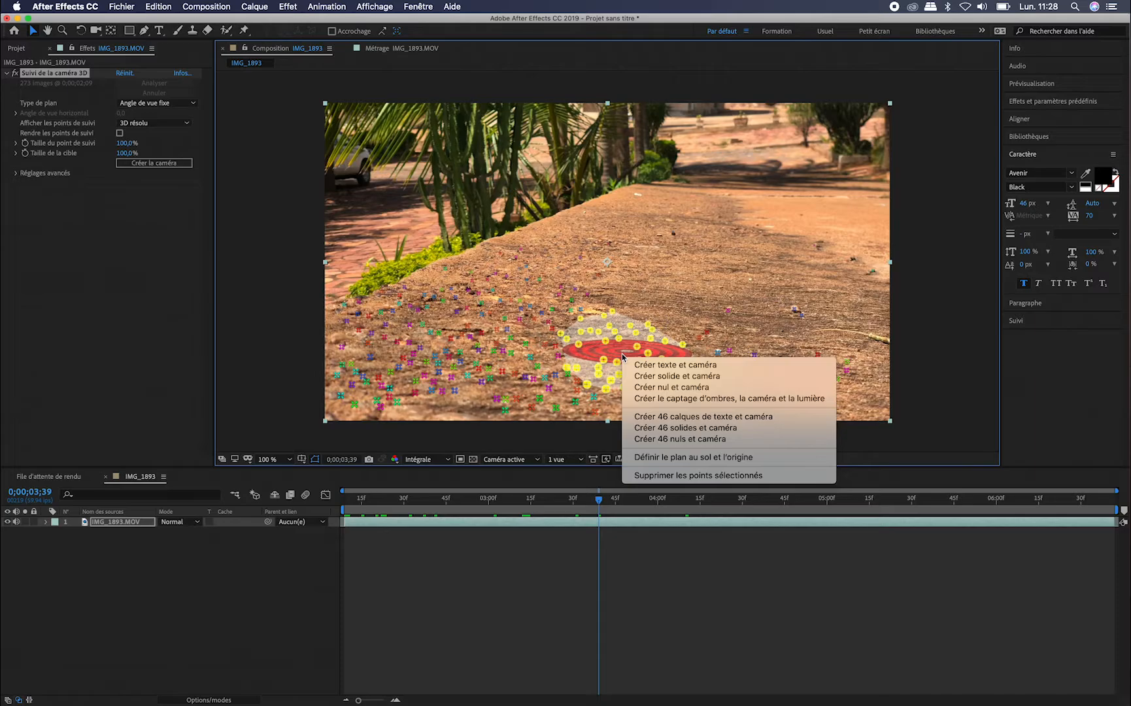
click(663, 366)
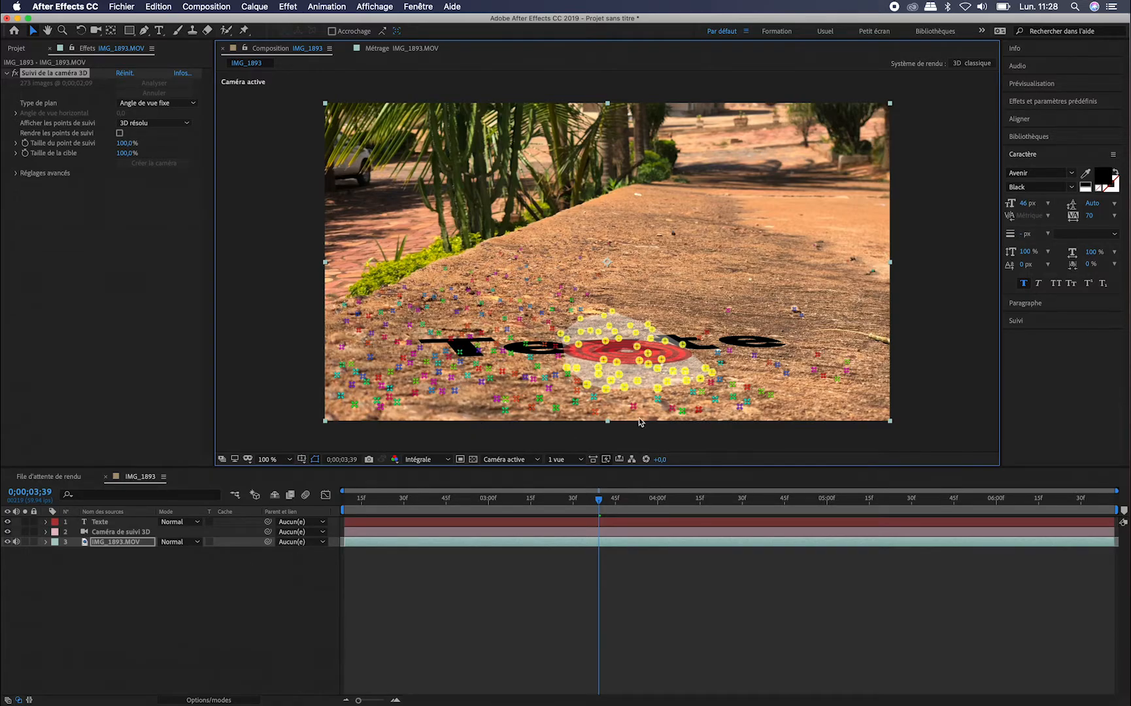
- Replace the placeholder wording of the tracked text layer with the person's name and initials
click(564, 595)
click(578, 524)
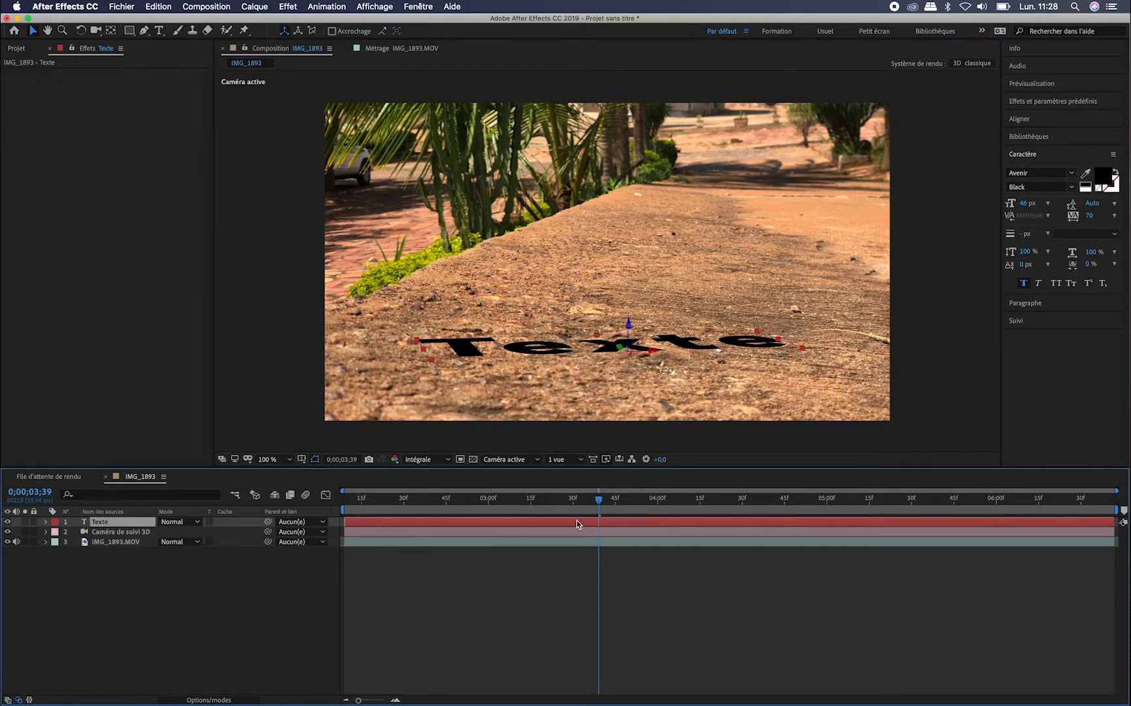
double_click(601, 345)
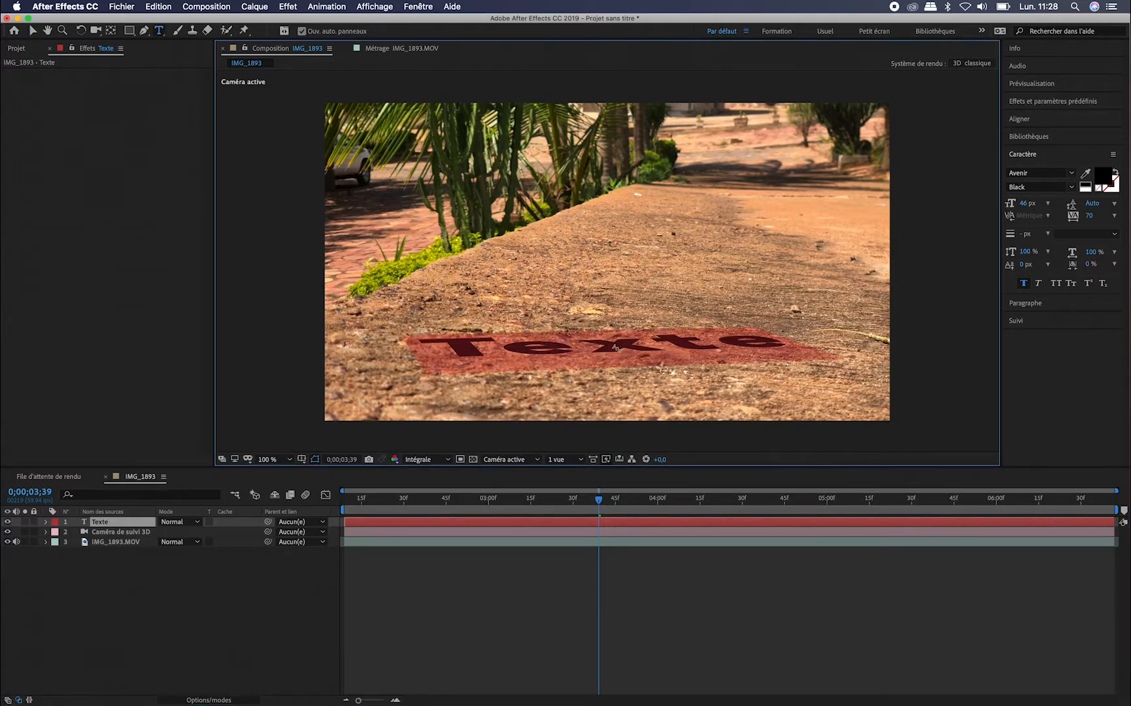
text(To)
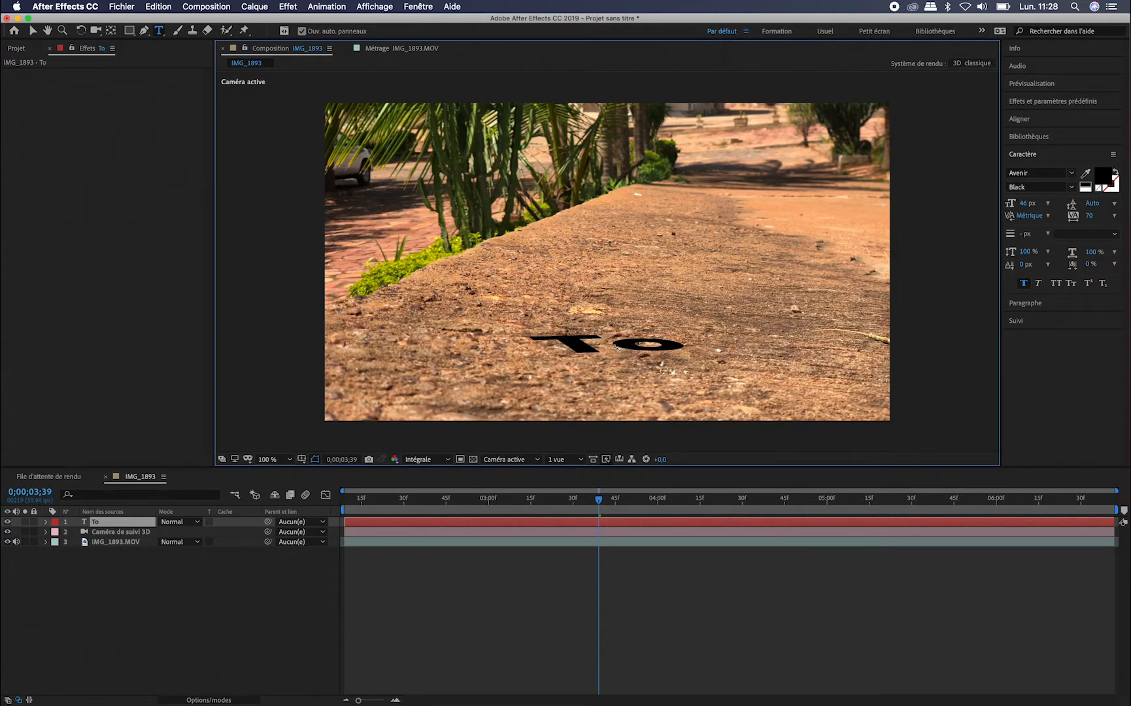
text(umani)
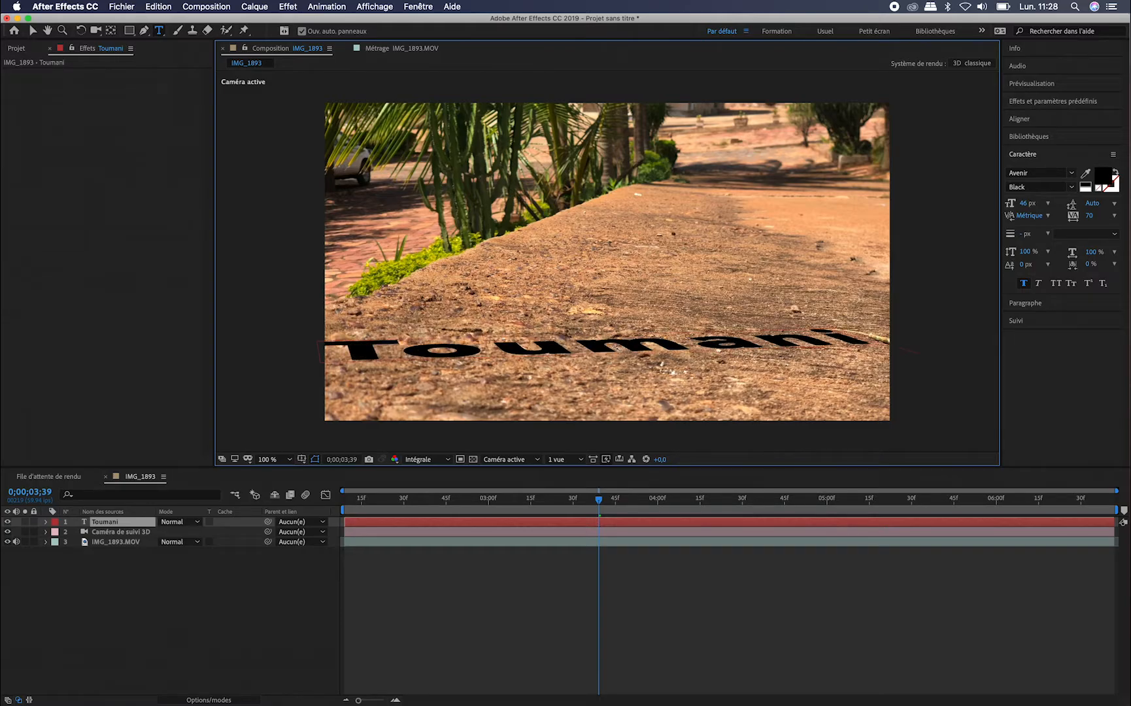
text( TS)
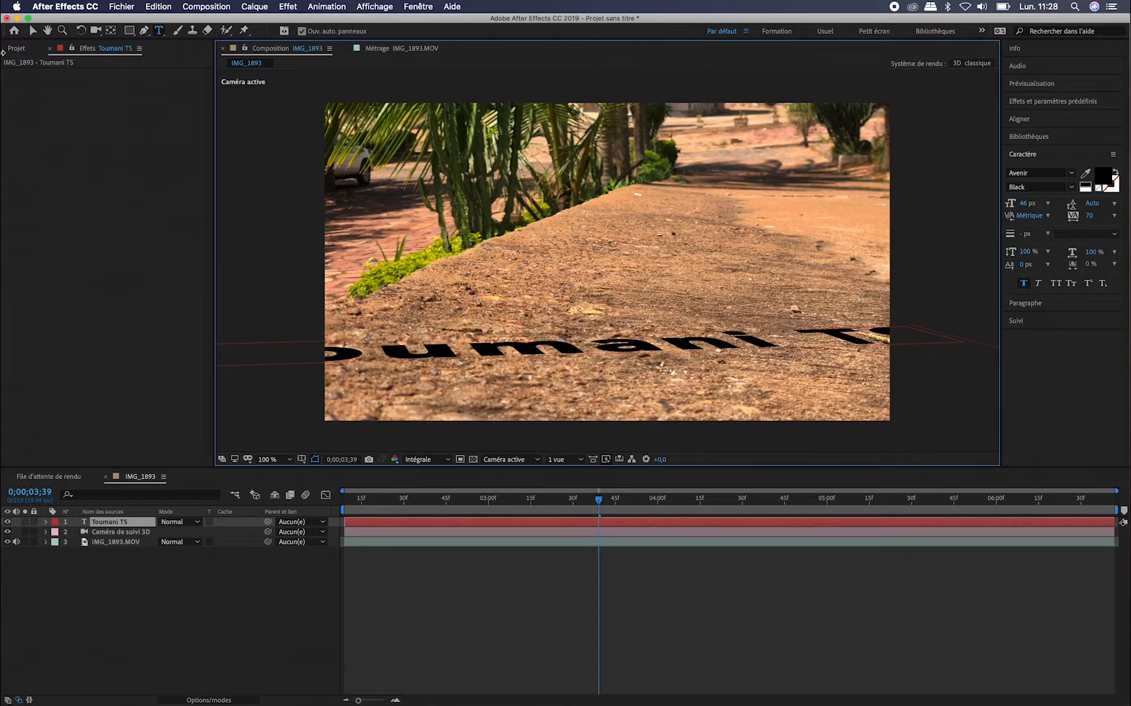
- Rotate the name text on the ground plane and move it sideways along its X axis to bring its first letters into frame
click(32, 30)
key(w)
drag(629, 325, 620, 328)
drag(672, 358, 661, 350)
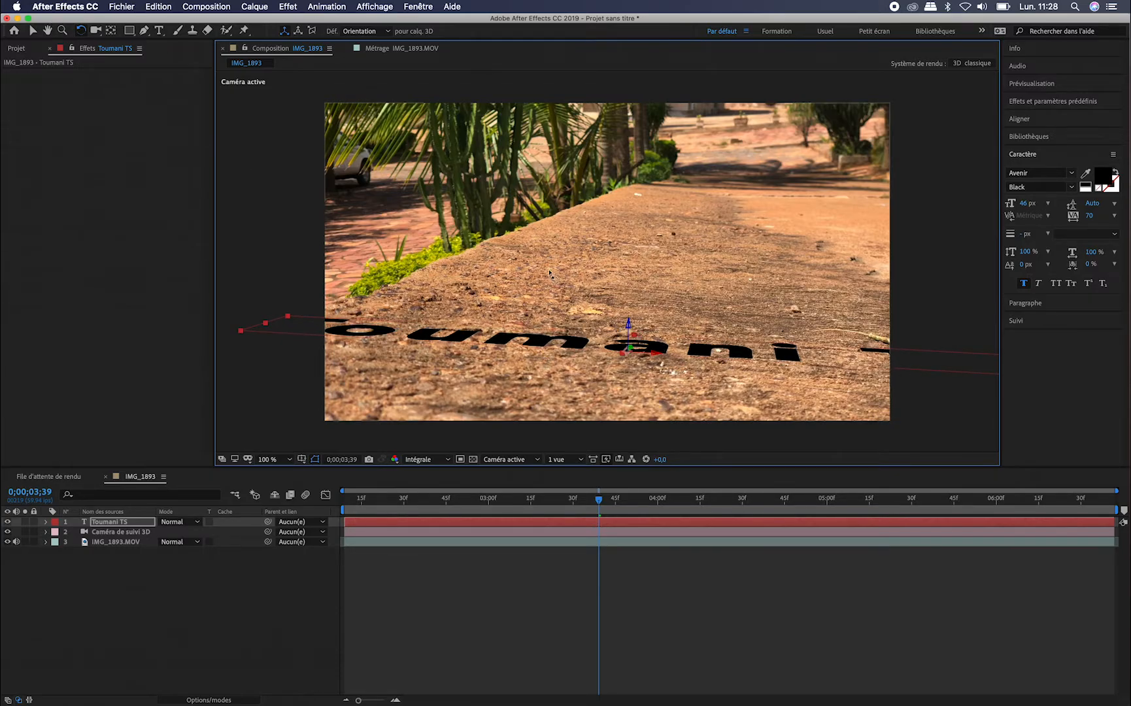
key(v)
drag(656, 356, 772, 364)
- Set the name layer's blending mode to Incrustation and shift the text sideways along the ground at 0;00;04;33
click(184, 522)
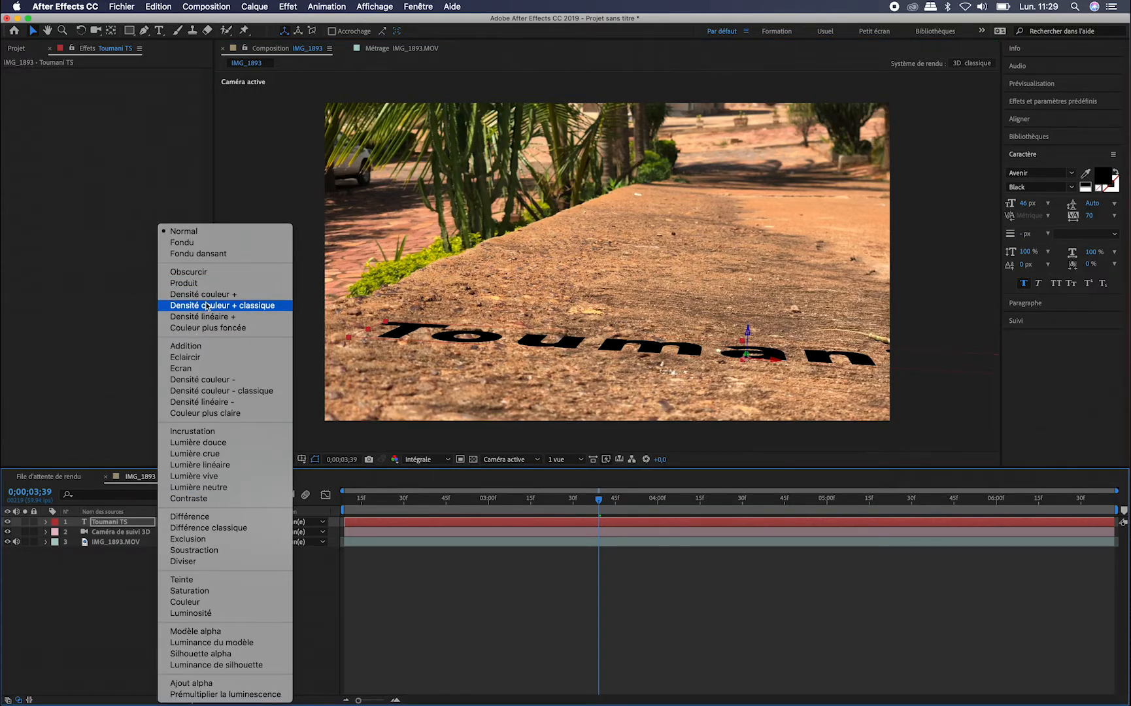
click(188, 437)
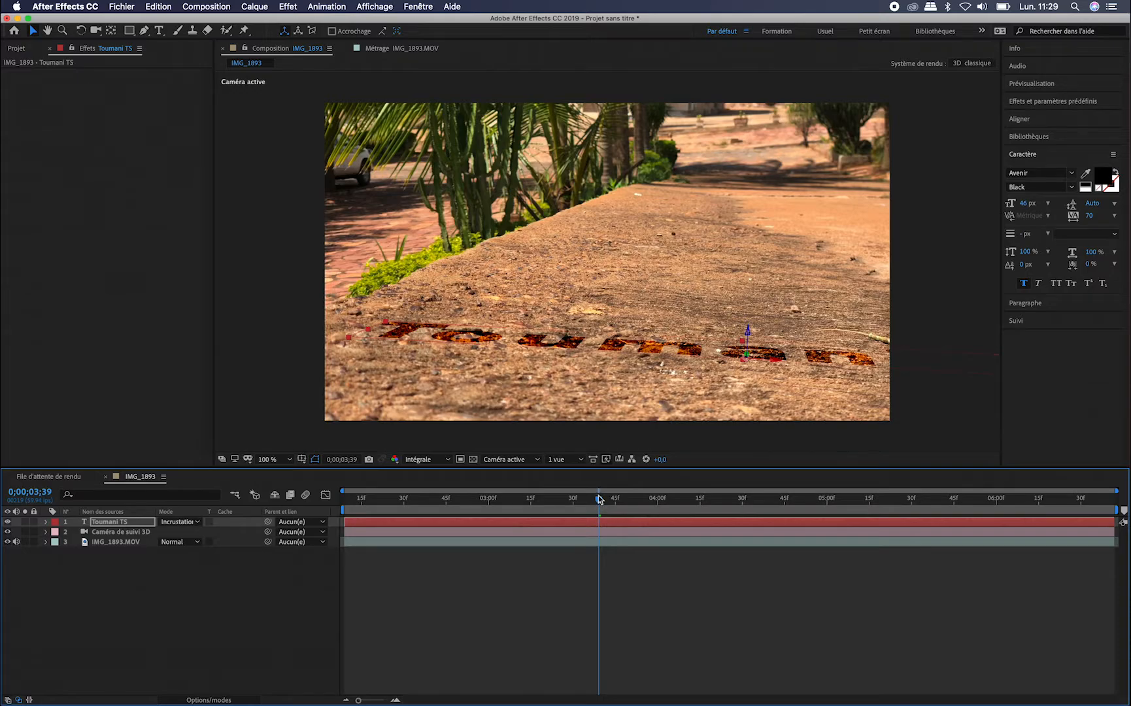
drag(600, 500, 751, 524)
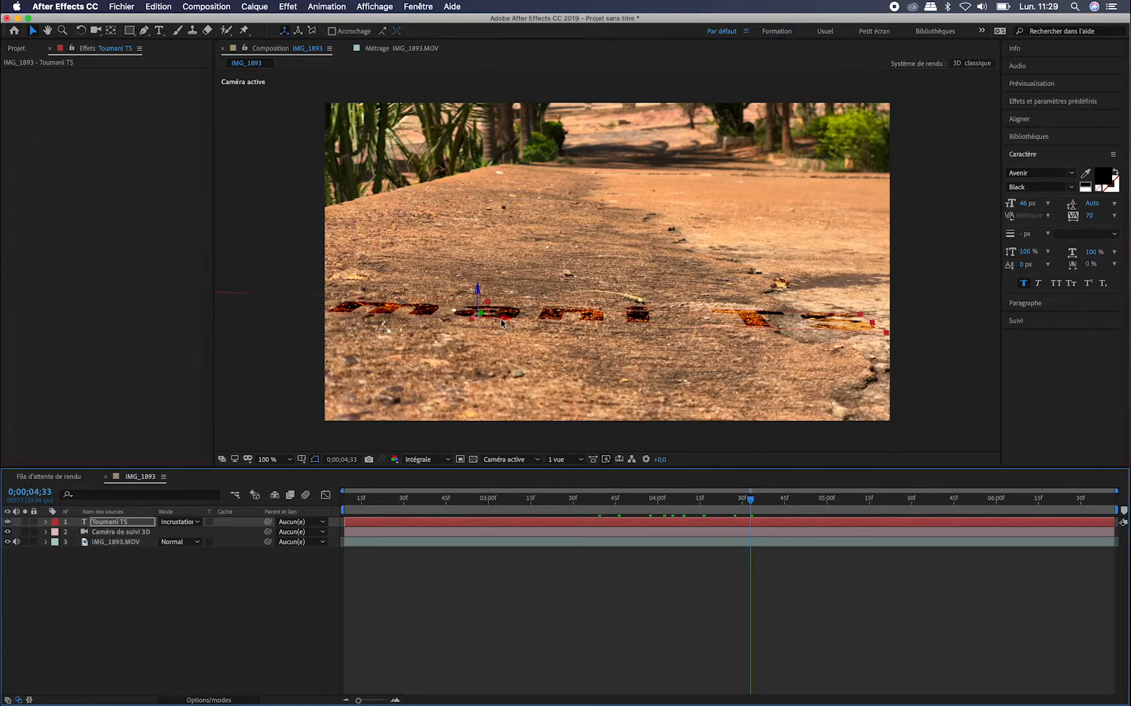
drag(507, 323, 584, 327)
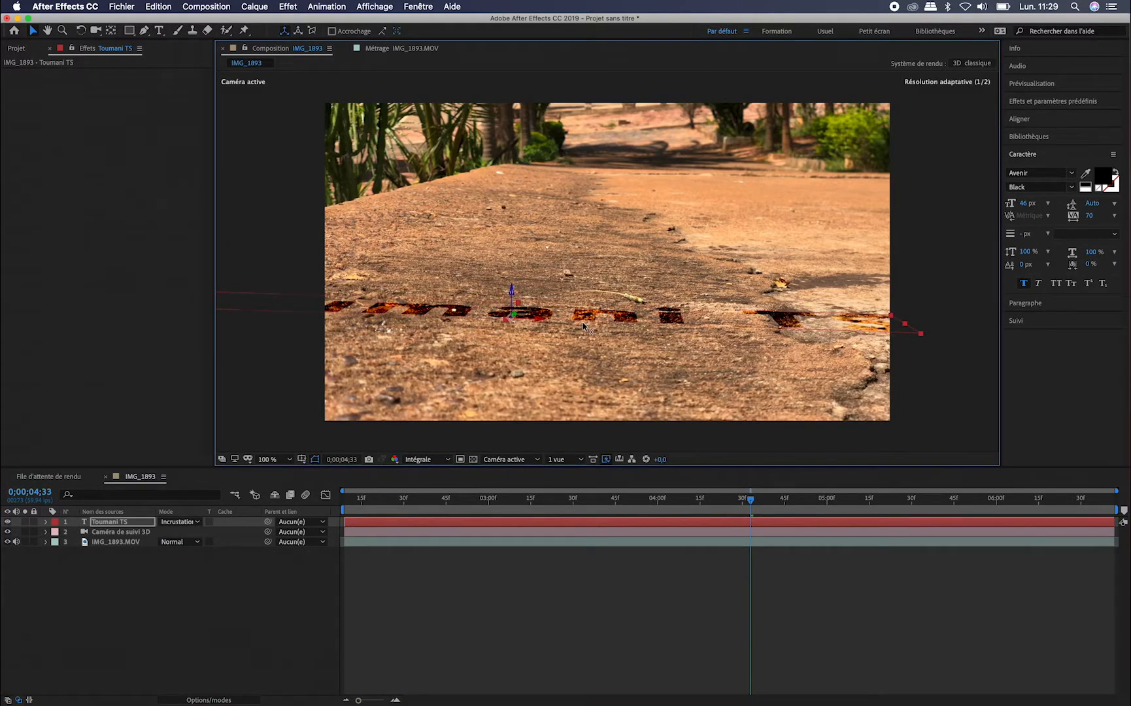
- Add the Biseautage et estampage layer style to the name text and set its Taille to 6,0
right_click(117, 526)
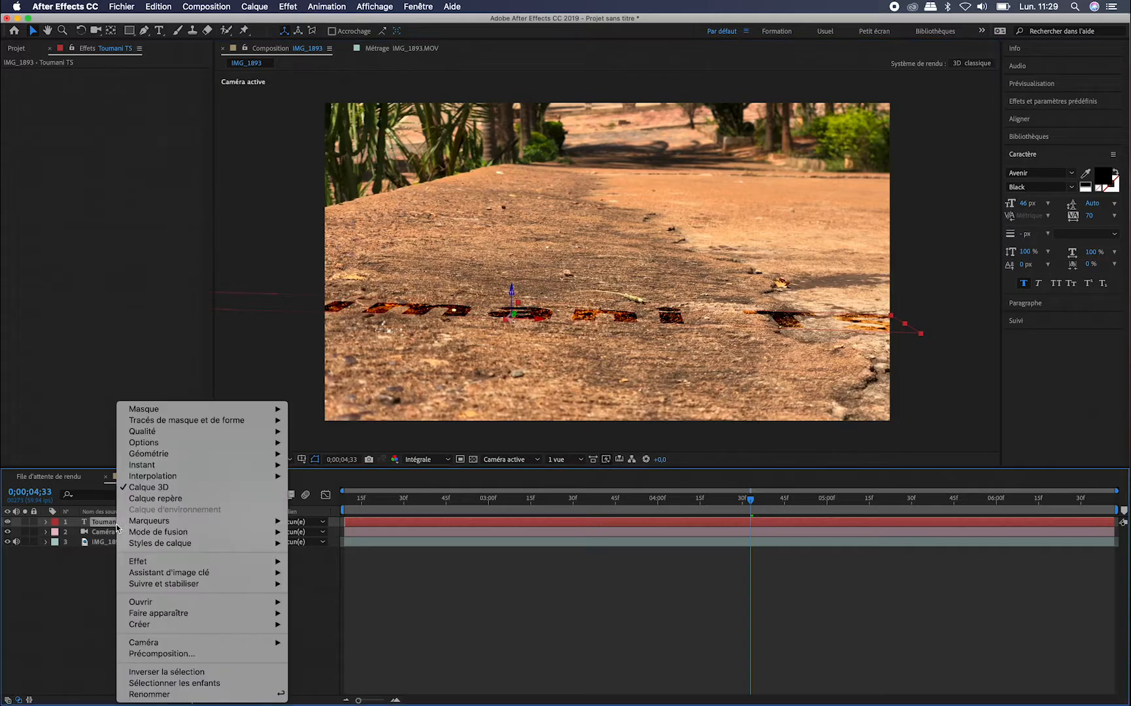
mouse_move(233, 536)
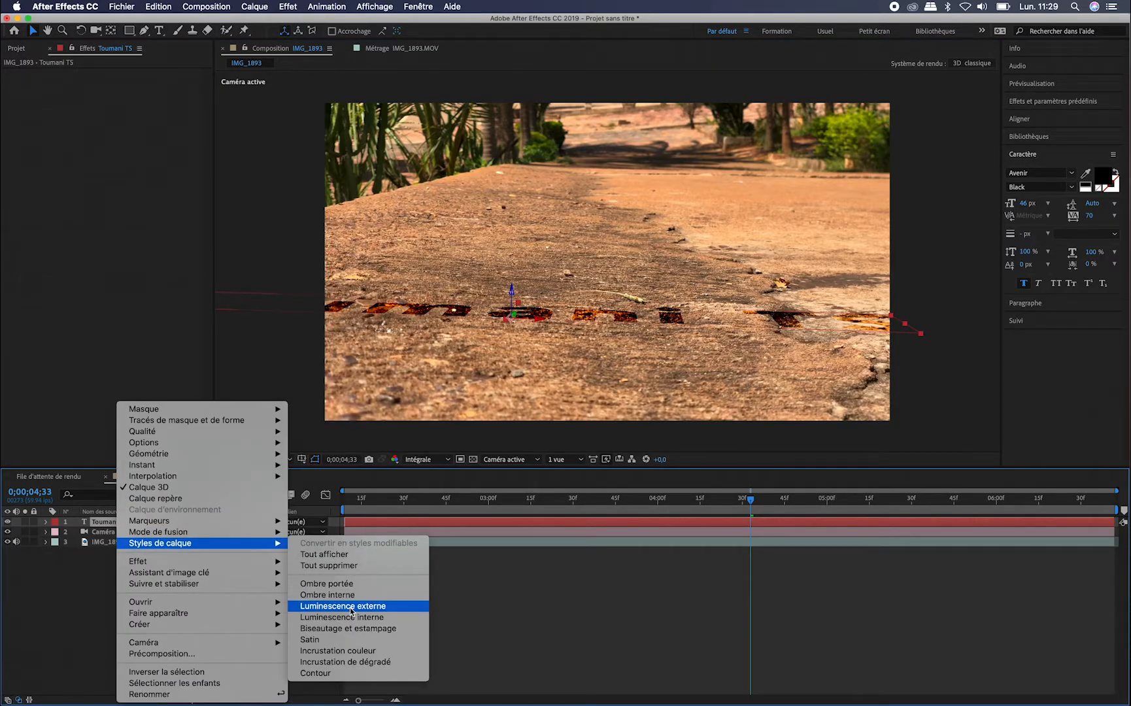
click(357, 632)
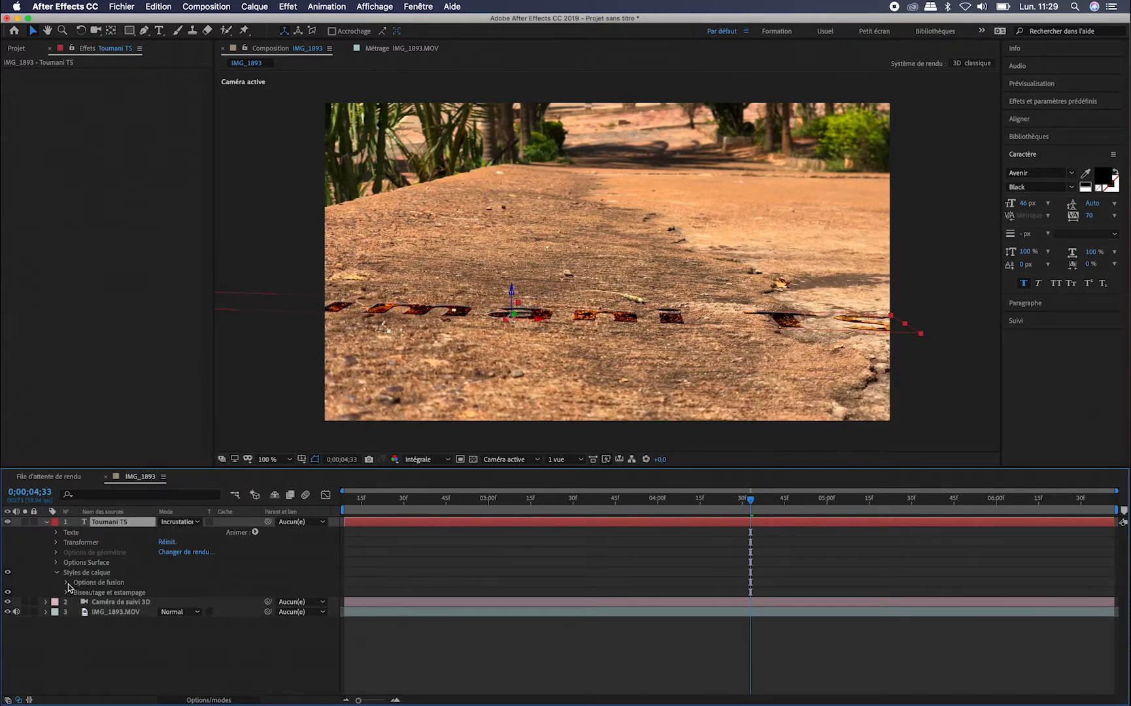
click(66, 592)
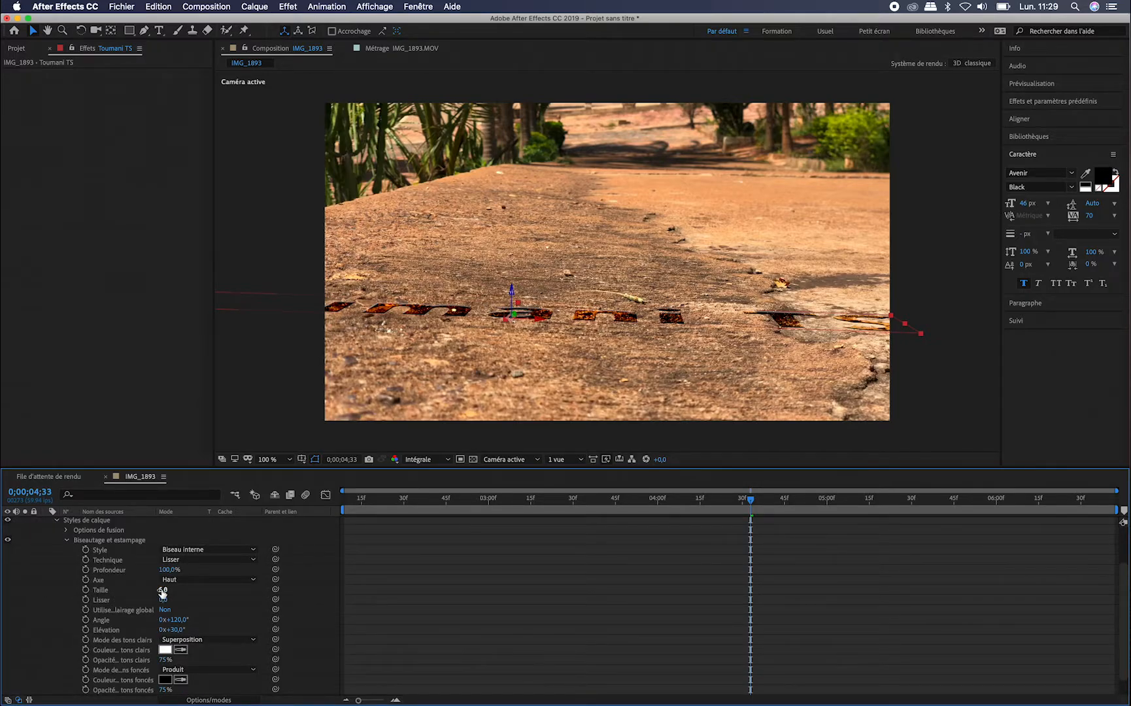
drag(164, 592, 147, 589)
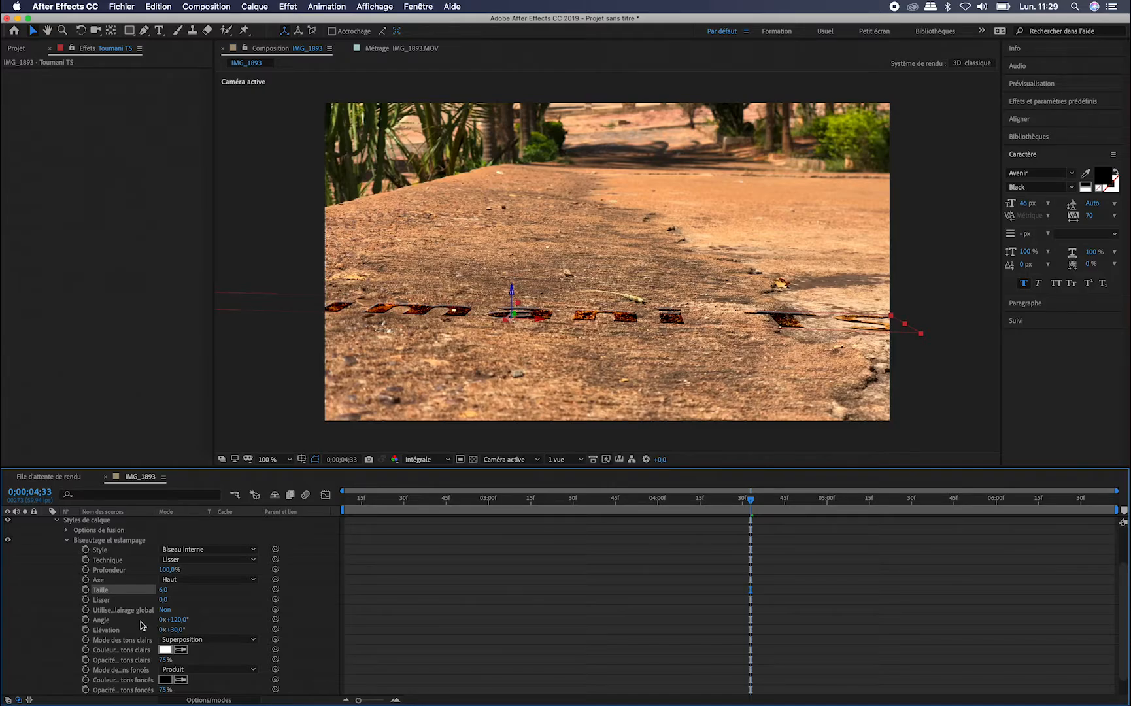
- Set the bevel's Angle to 172°, the highlight opacity to 46% and the shadow opacity to 95%
mouse_move(174, 619)
mouse_down()
mouse_move(263, 615)
mouse_move(217, 615)
mouse_up()
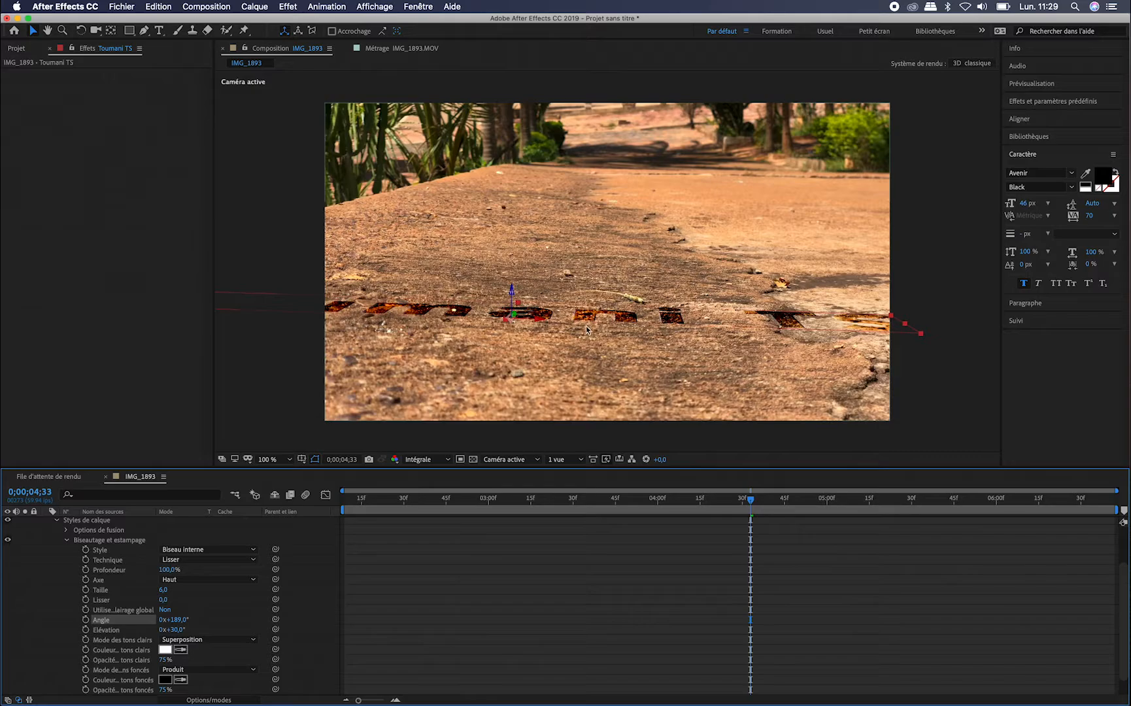
drag(178, 619, 178, 620)
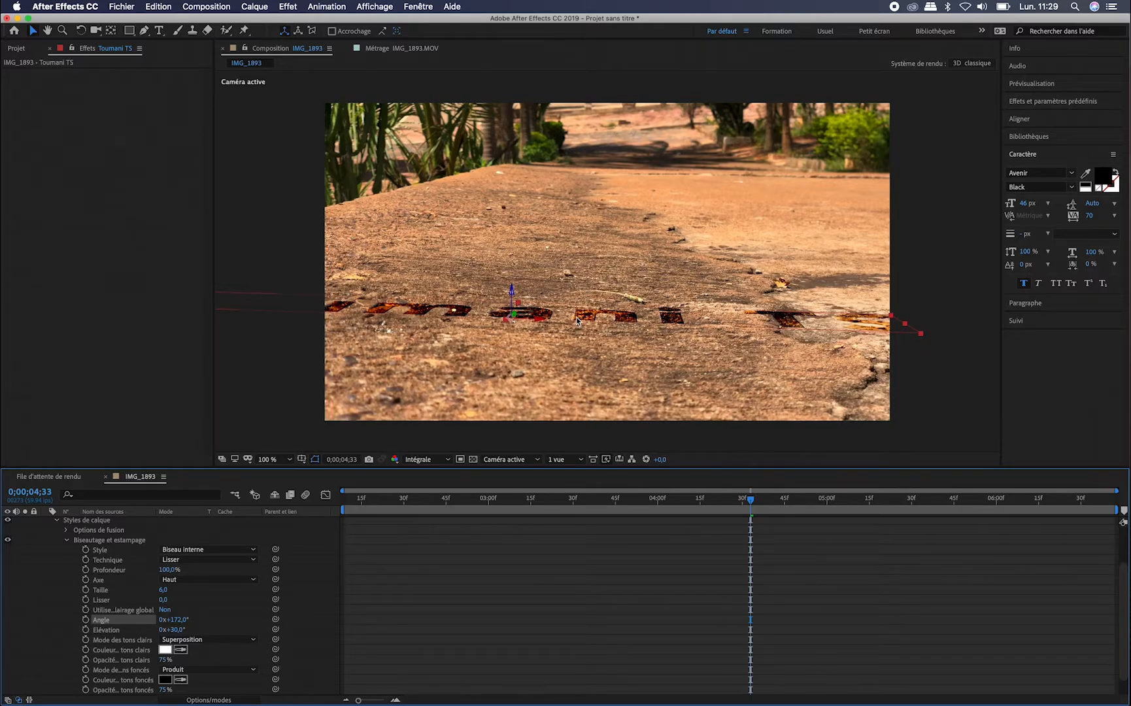
scroll(228, 610, down, 2)
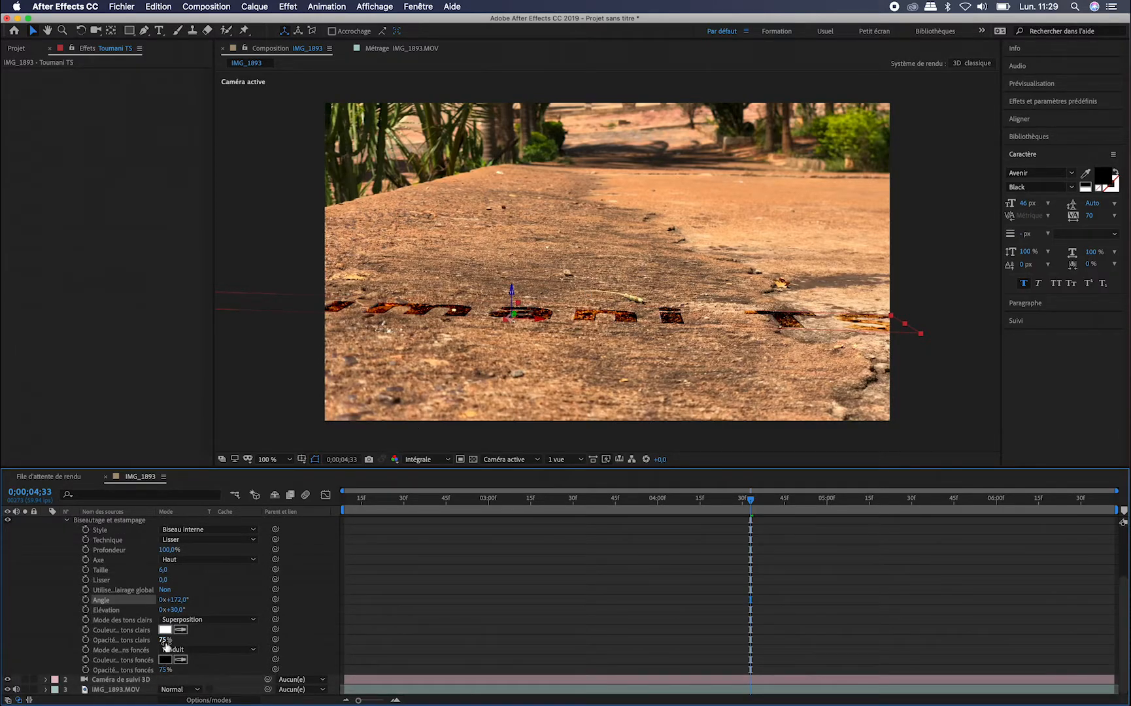
drag(165, 670, 148, 640)
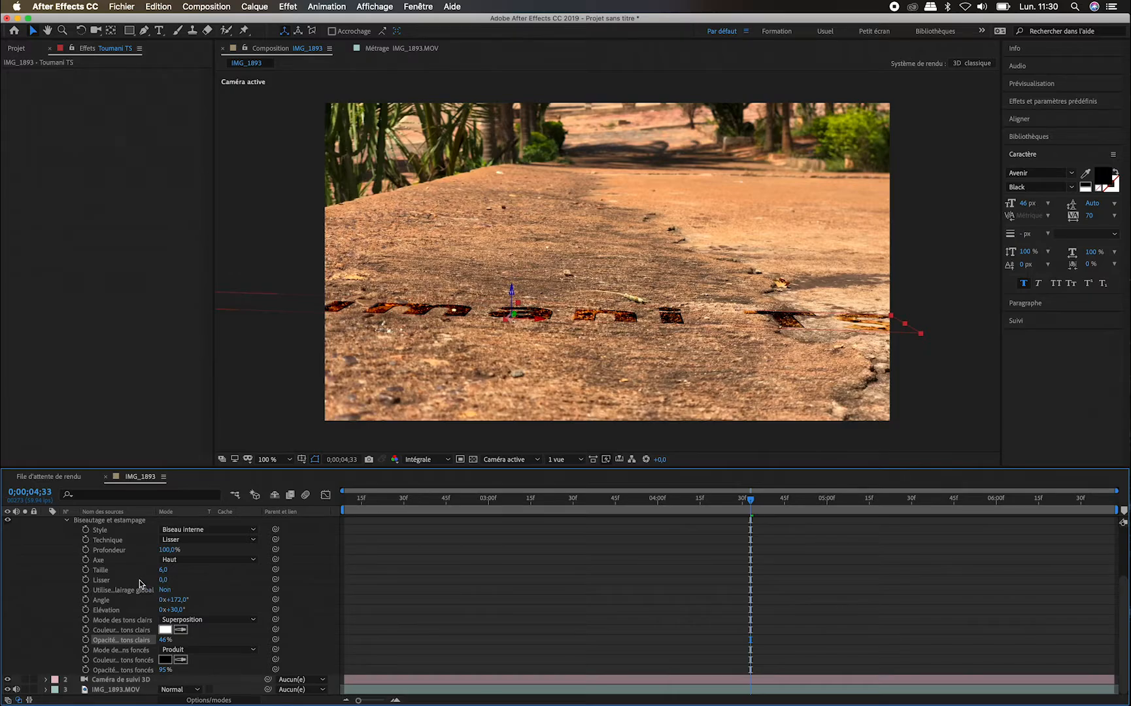
- Set the bevel's Profondeur to 871% and nudge the name text further along the ground
drag(167, 552, 387, 543)
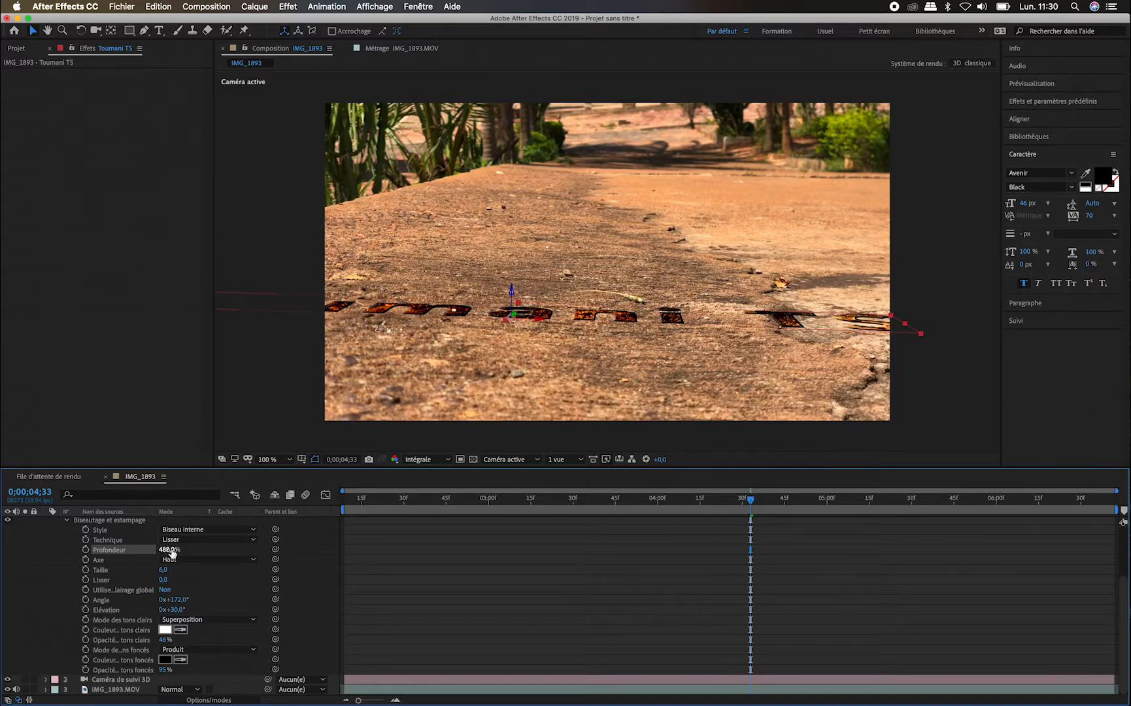
drag(171, 553, 389, 542)
drag(540, 321, 563, 314)
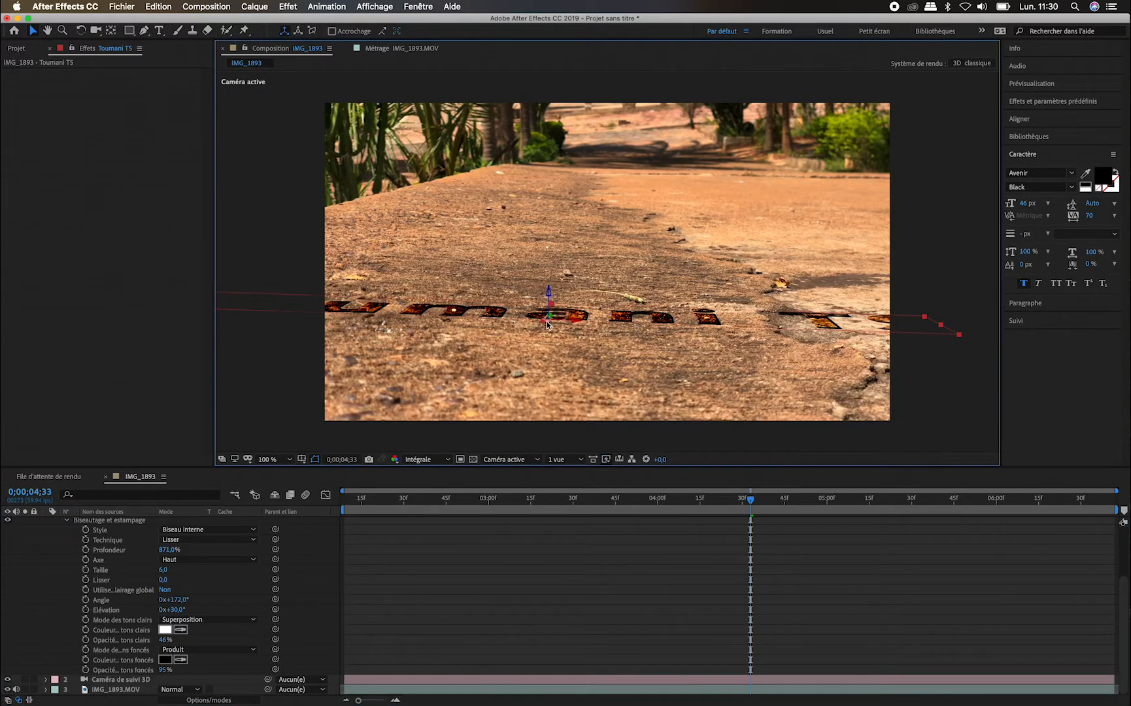
drag(552, 318, 555, 319)
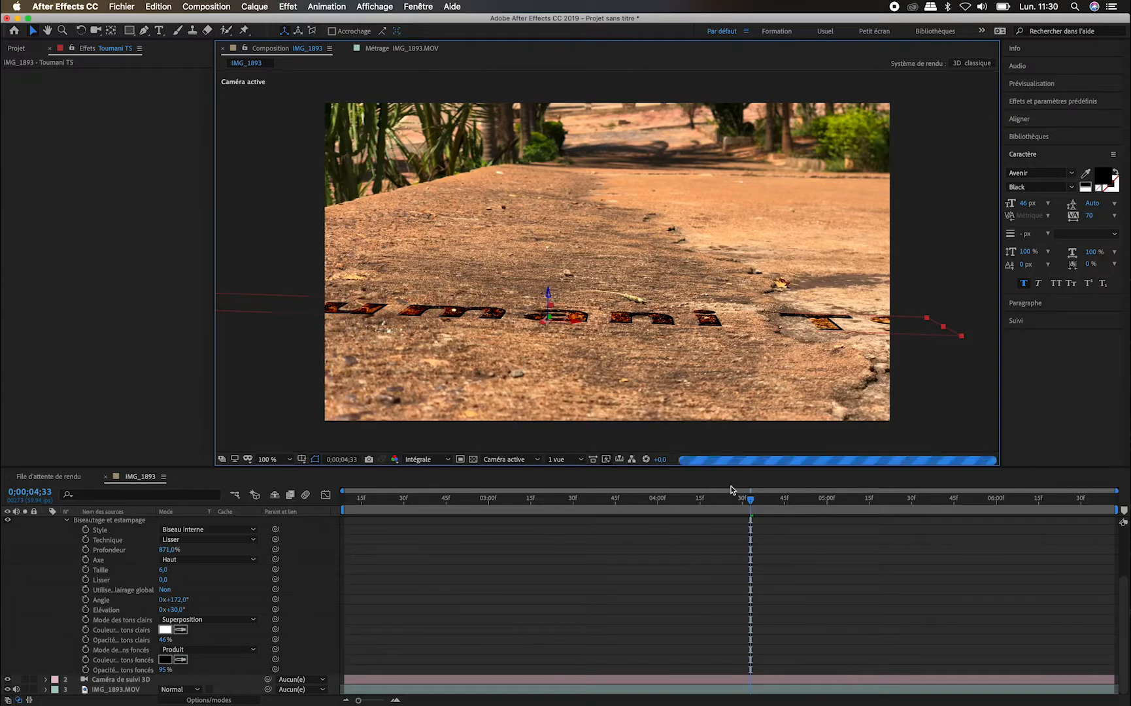
- Try the Bas option for the bevel's Axe at 0;00;03;28 and return it to Haut
drag(626, 495, 568, 497)
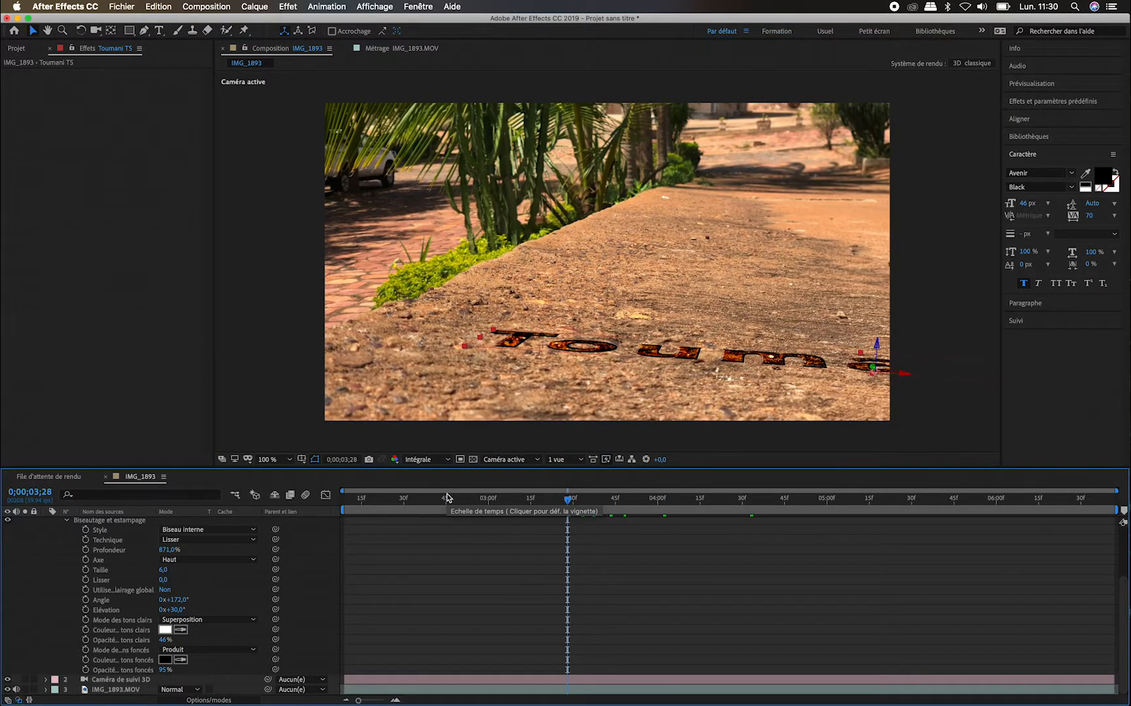
click(177, 562)
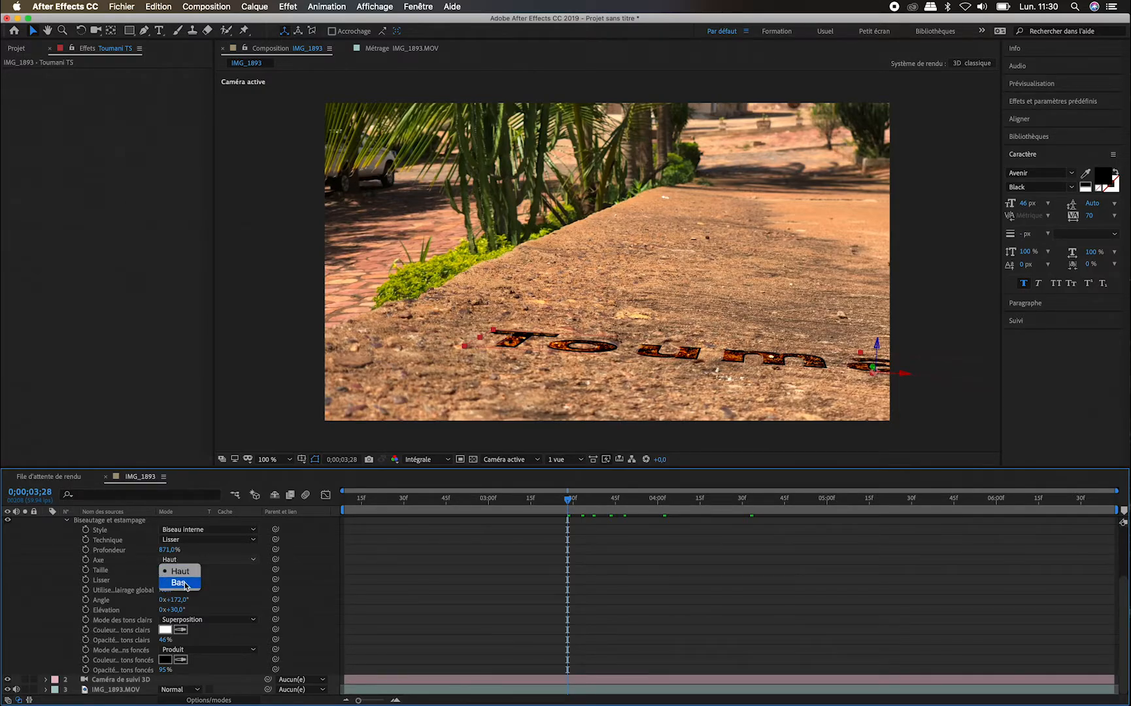
click(178, 583)
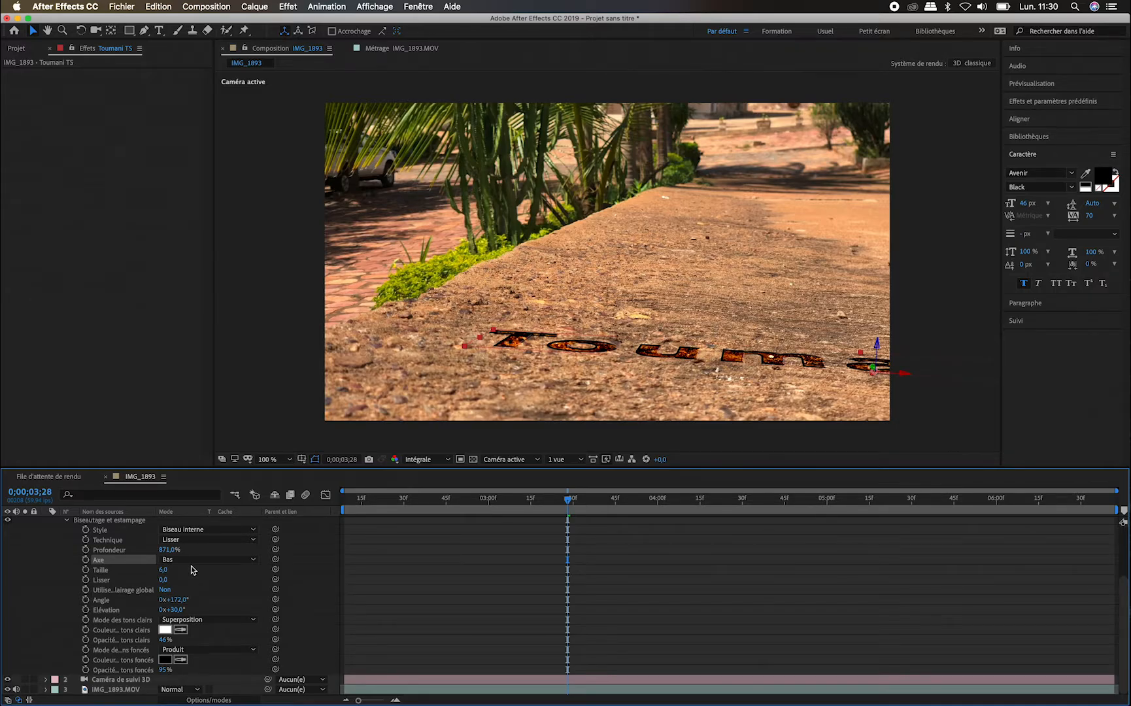
click(191, 566)
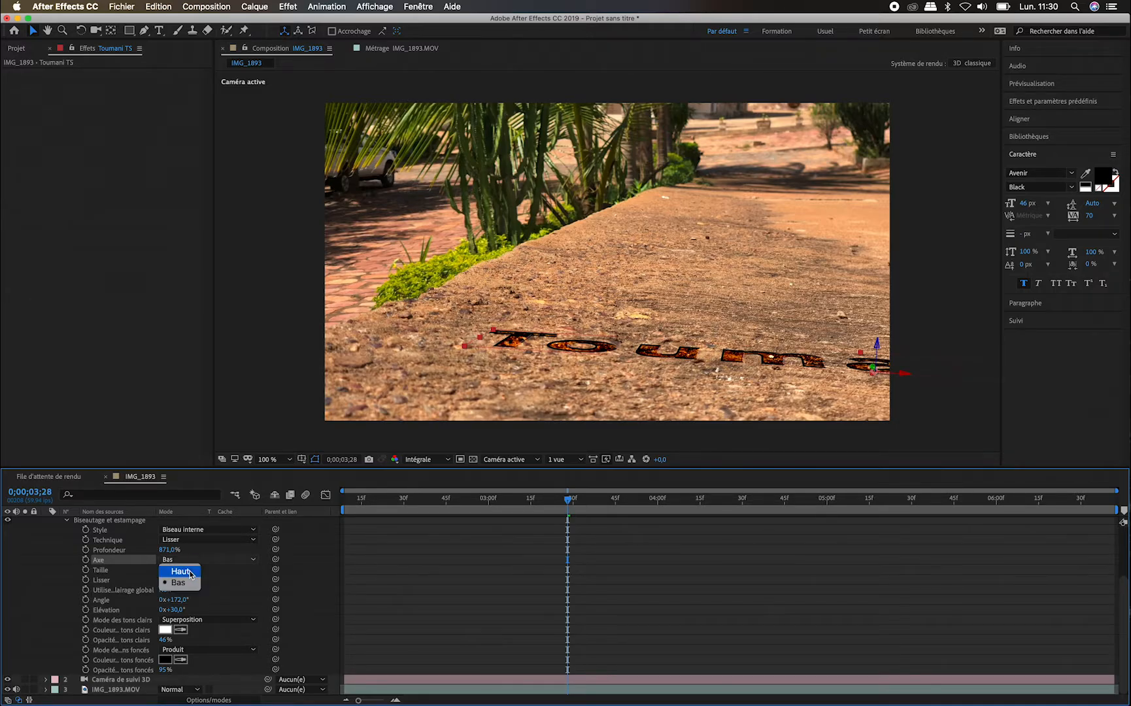
click(190, 572)
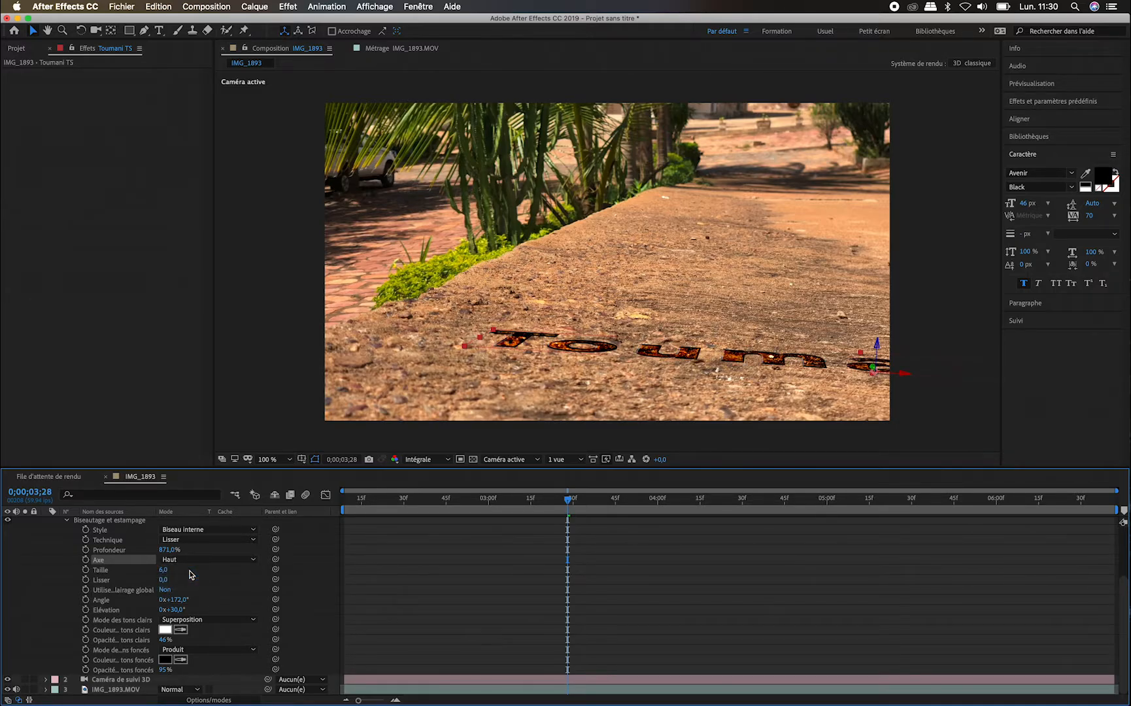
- Change the bevel Style to Estampage and scrub through the clip to 0;00;04;01 to check the lettering
click(202, 531)
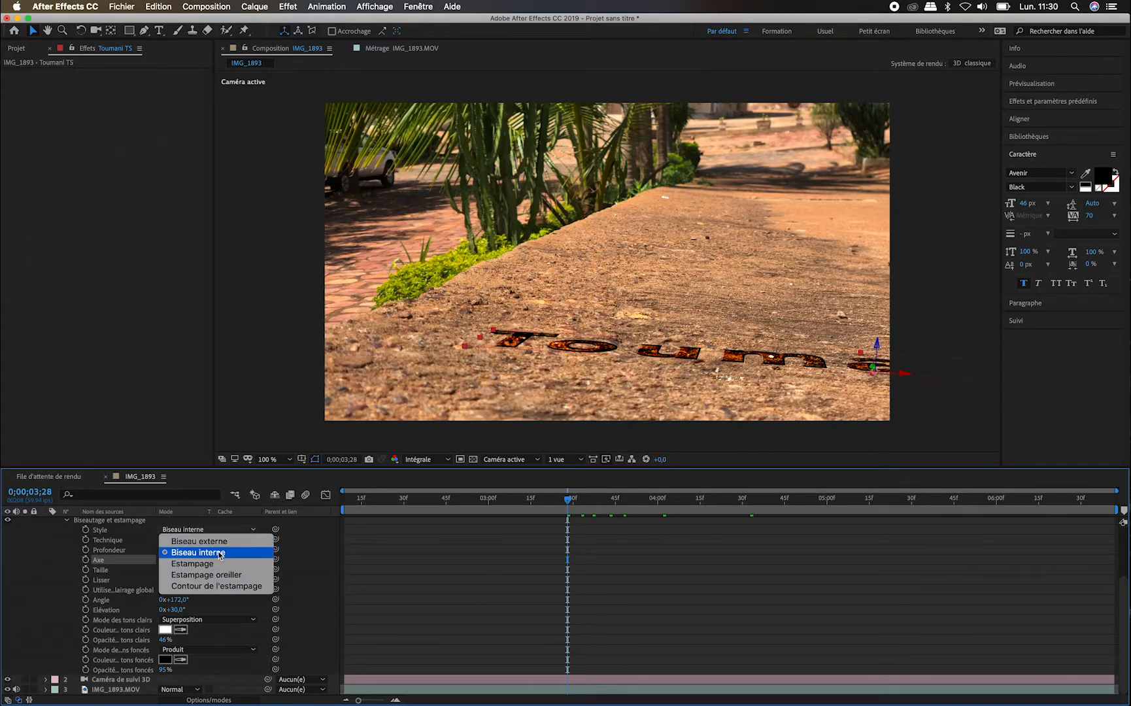
click(219, 563)
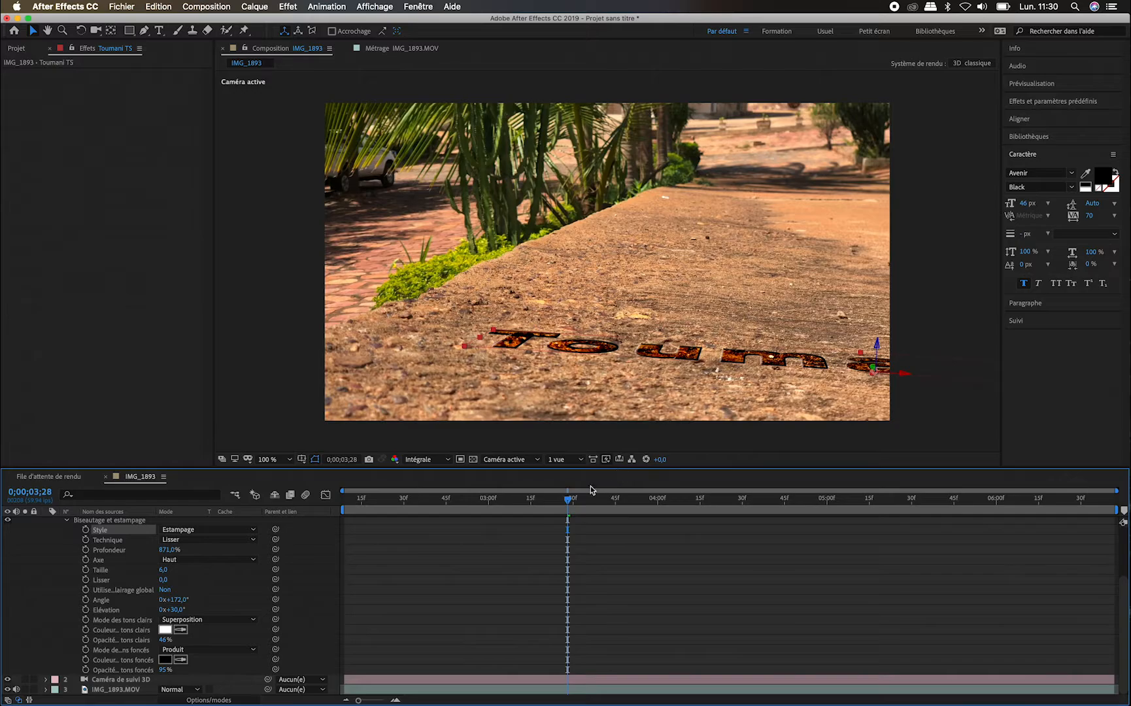
drag(583, 501, 663, 505)
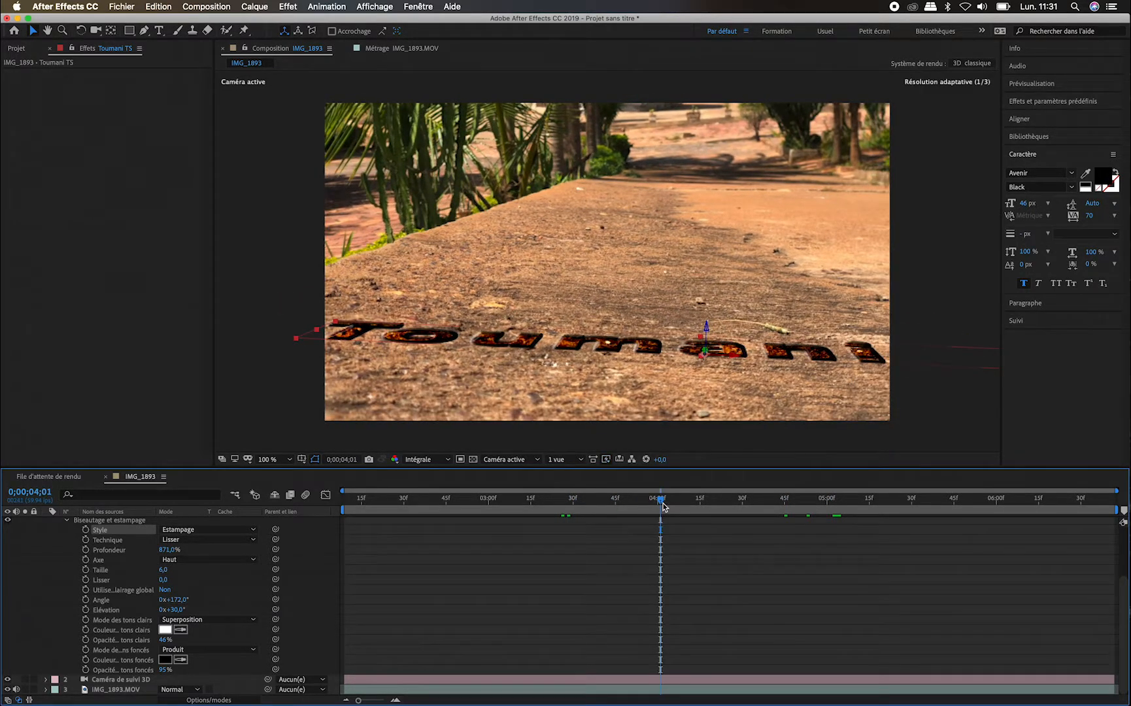
mouse_move(663, 505)
mouse_down()
mouse_move(745, 504)
mouse_move(664, 514)
mouse_up()
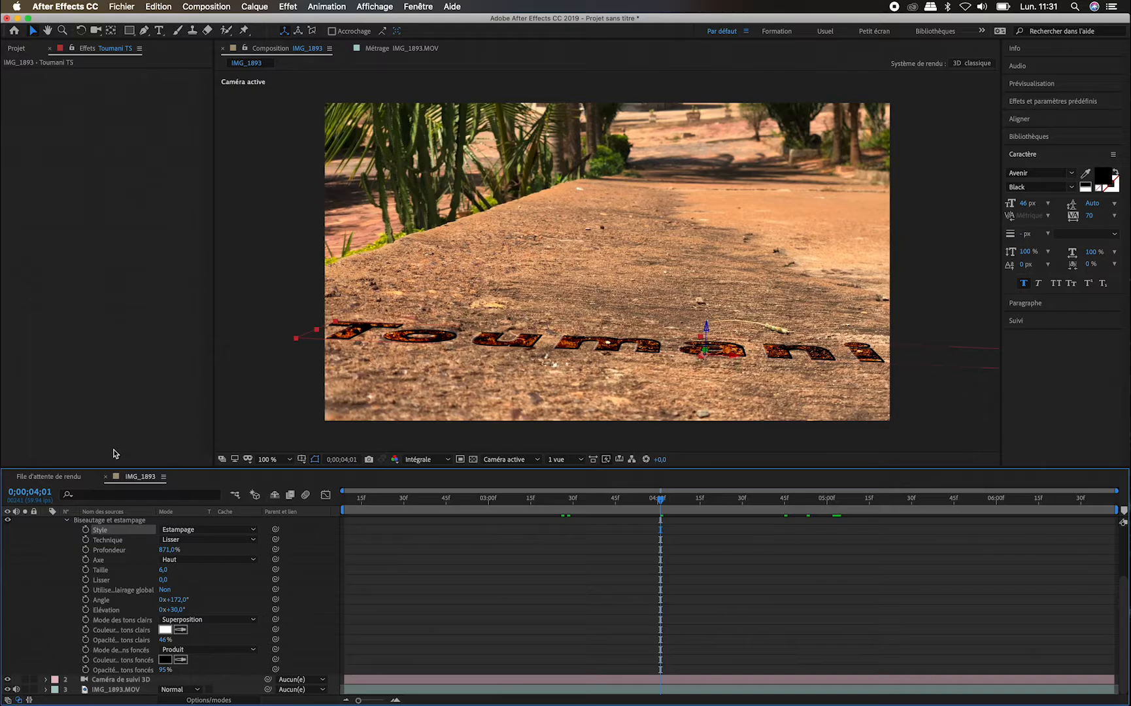
- Collapse the name layer's properties and display the track points of IMG_1893.MOV by selecting its Suivi de la caméra 3D effect
click(25, 49)
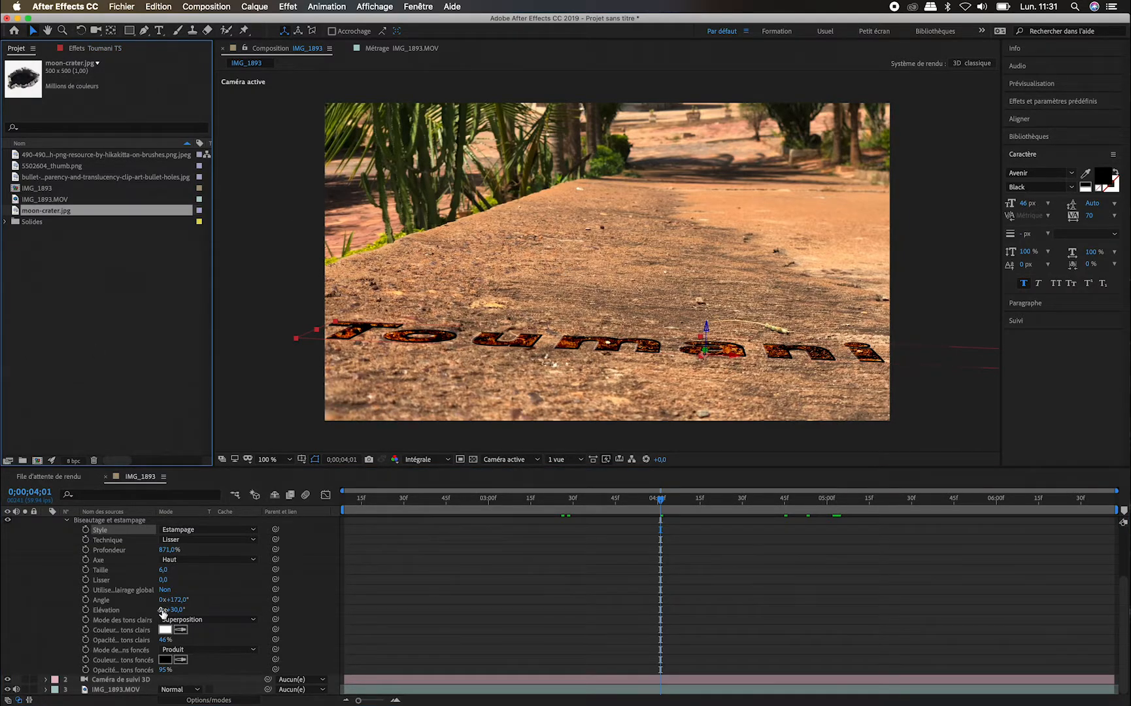
scroll(163, 612, up, 5)
click(46, 522)
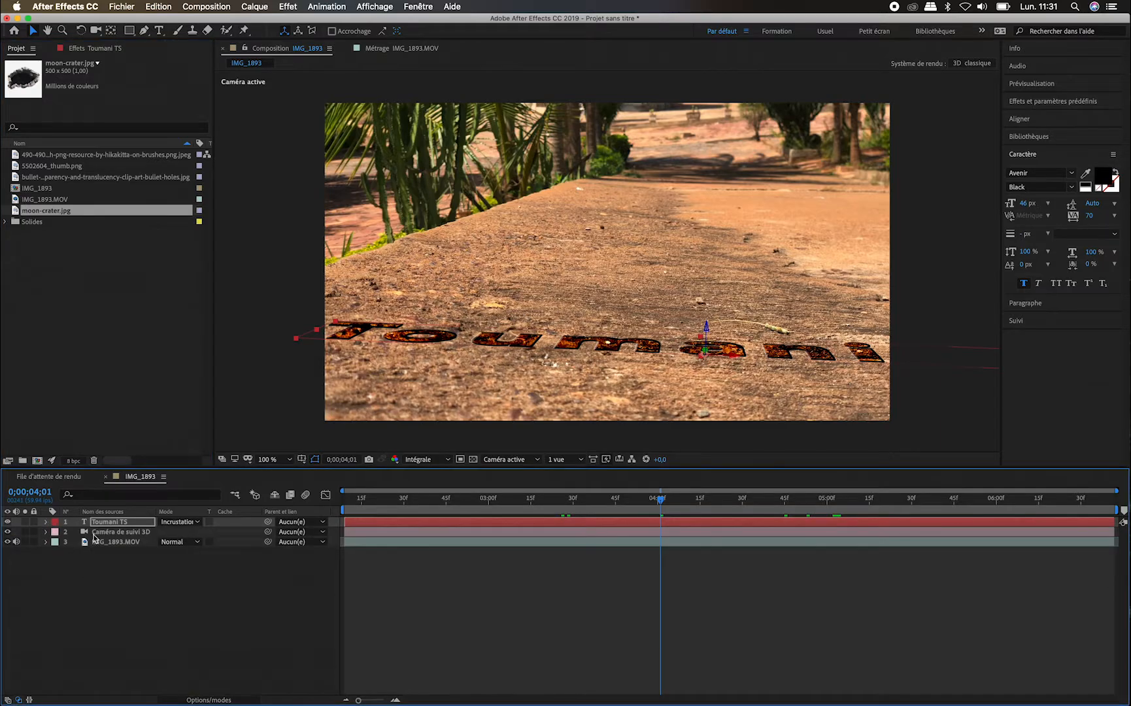
click(112, 544)
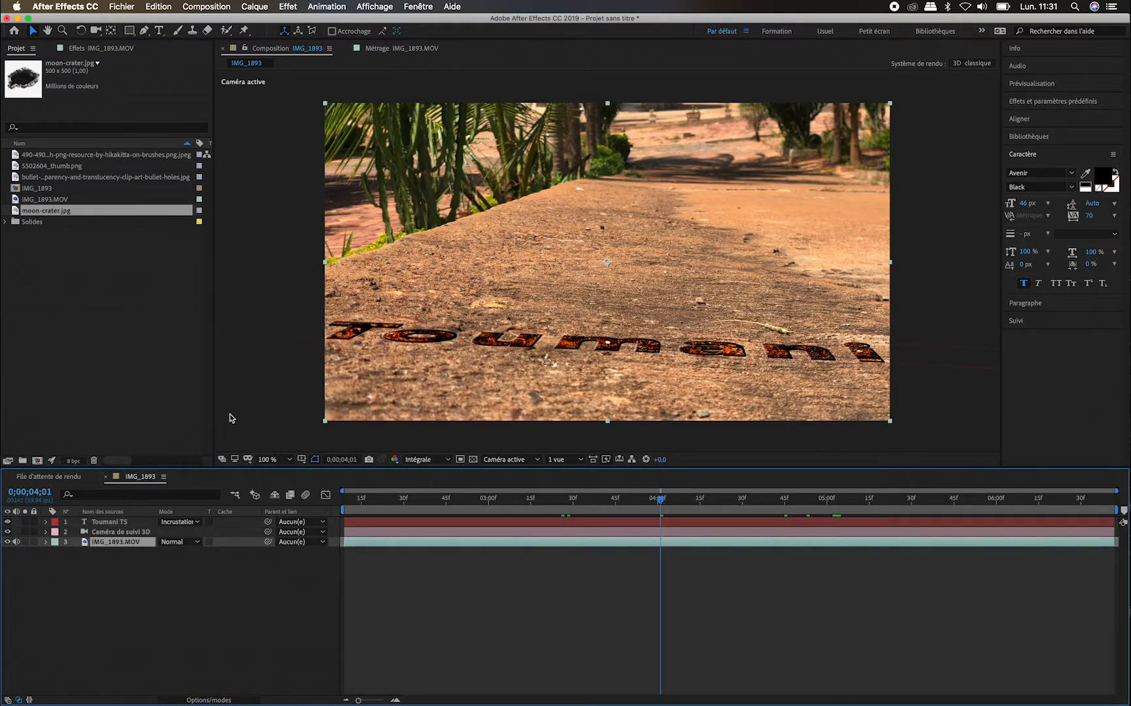
click(103, 50)
click(63, 74)
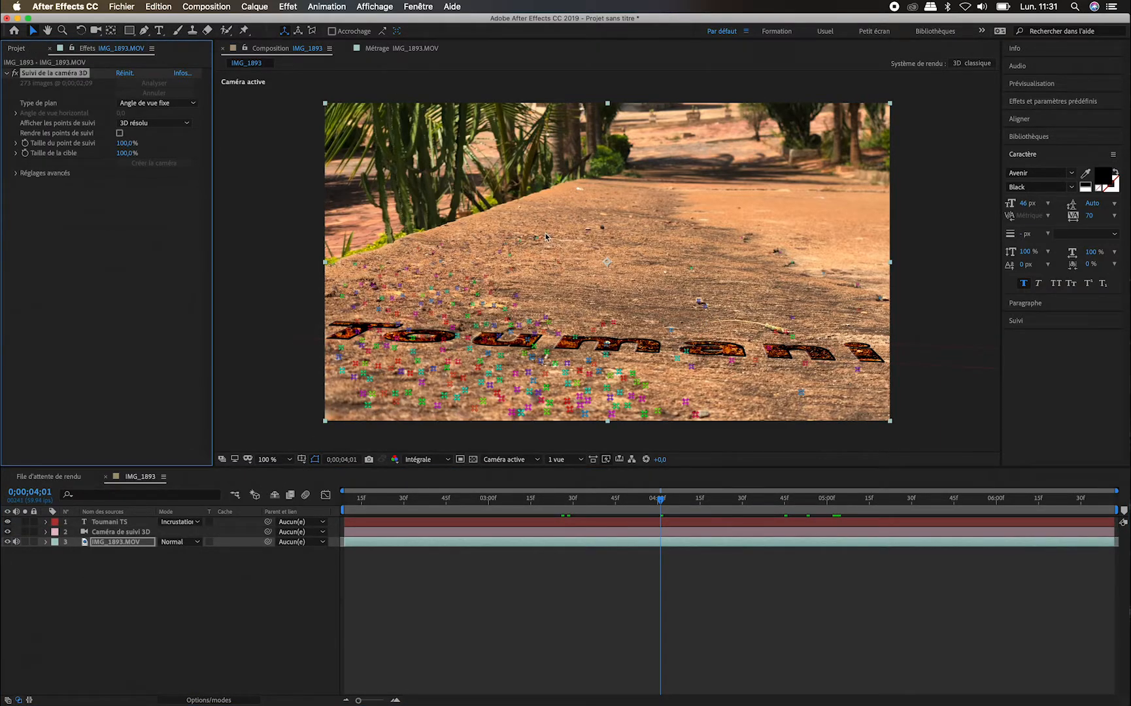
- Select a group of coplanar track points on the ground behind the end of the lettering and create a solid on their plane
mouse_move(719, 288)
mouse_down()
mouse_move(755, 319)
mouse_move(871, 299)
mouse_move(846, 269)
mouse_move(786, 256)
mouse_move(716, 282)
mouse_up()
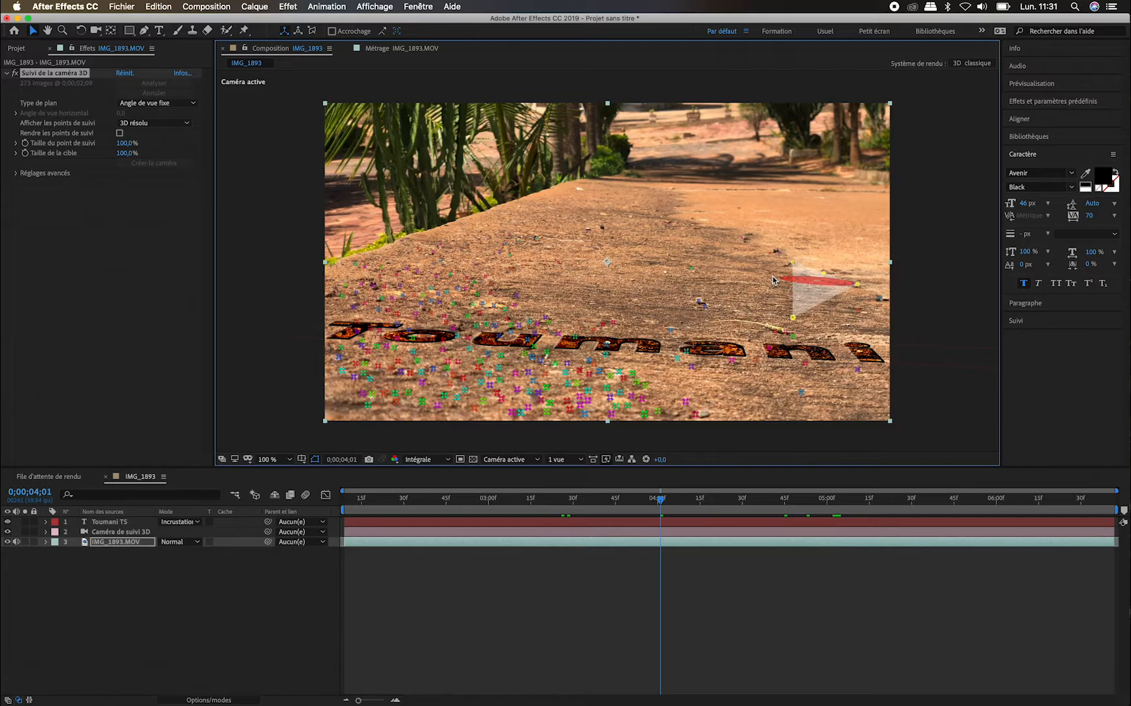
mouse_move(775, 274)
mouse_down()
mouse_move(689, 296)
mouse_move(749, 319)
mouse_move(826, 315)
mouse_up()
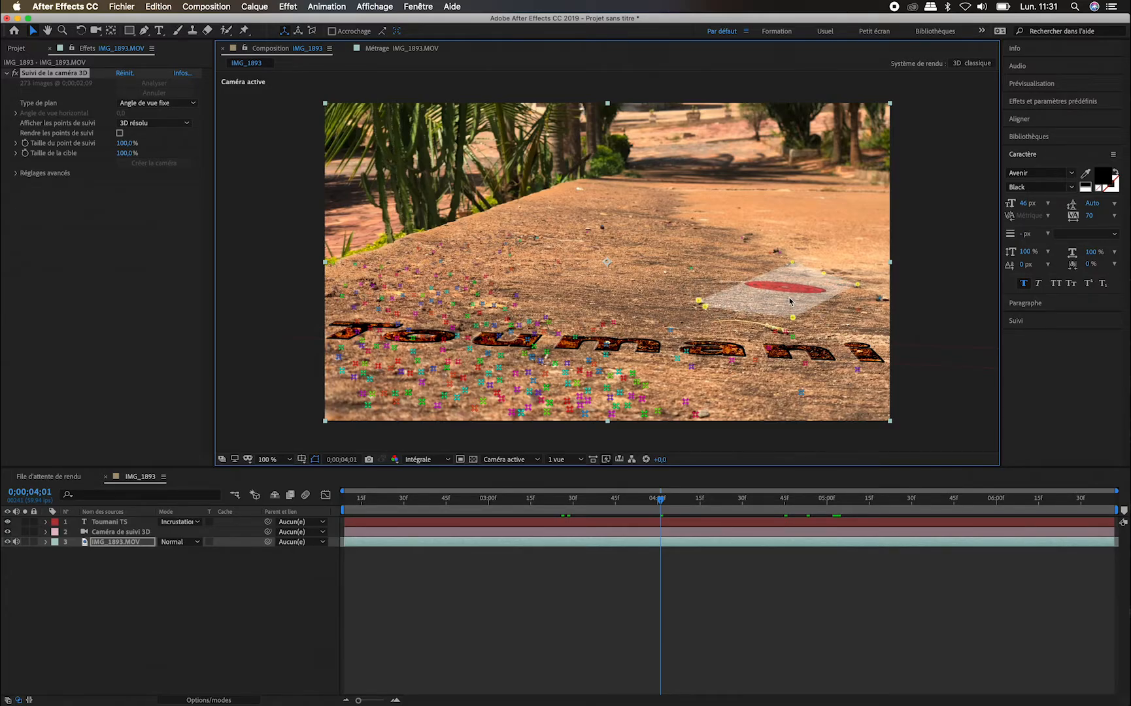
right_click(789, 301)
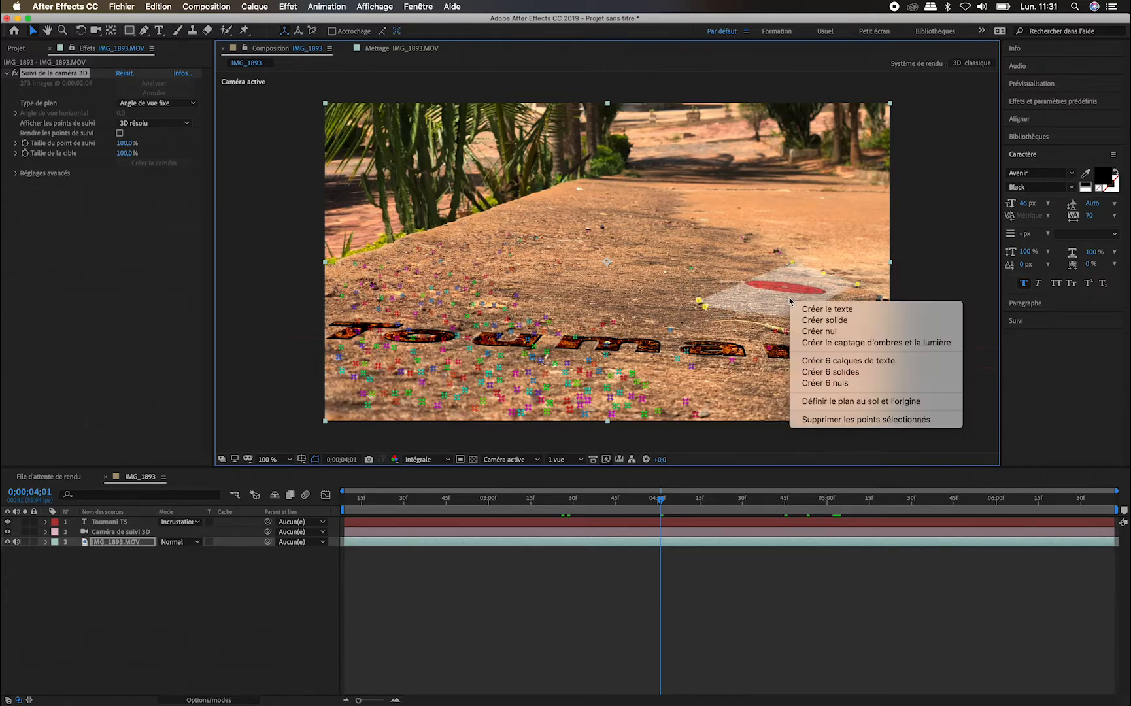
click(843, 323)
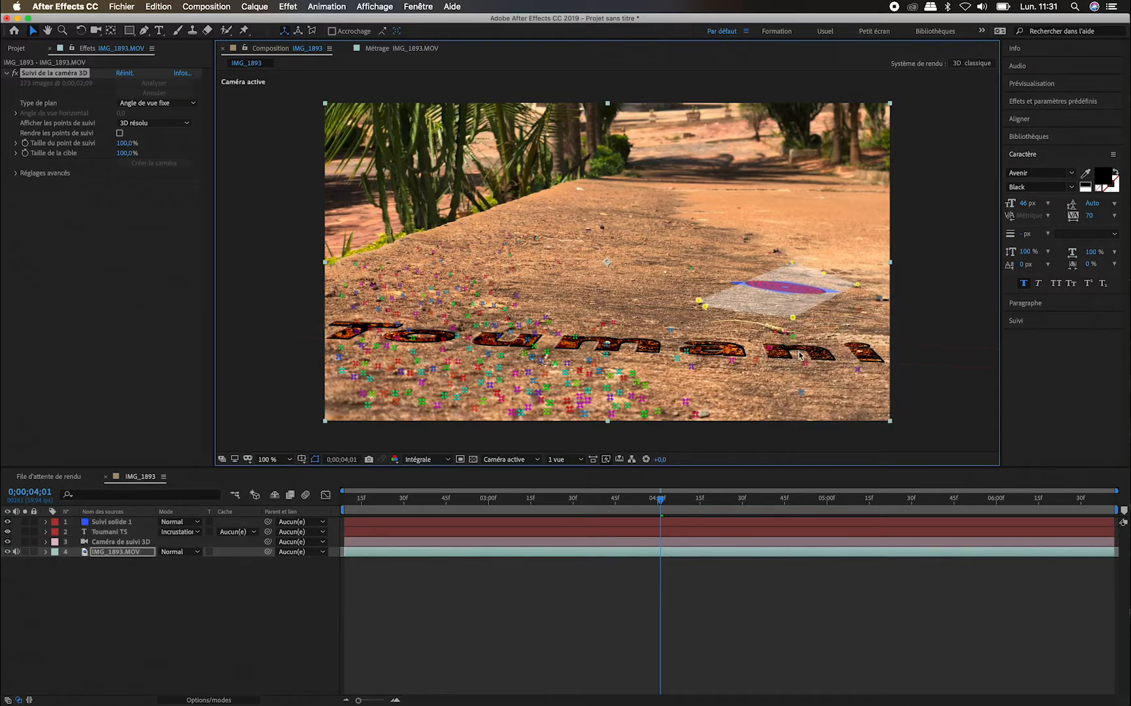
click(626, 598)
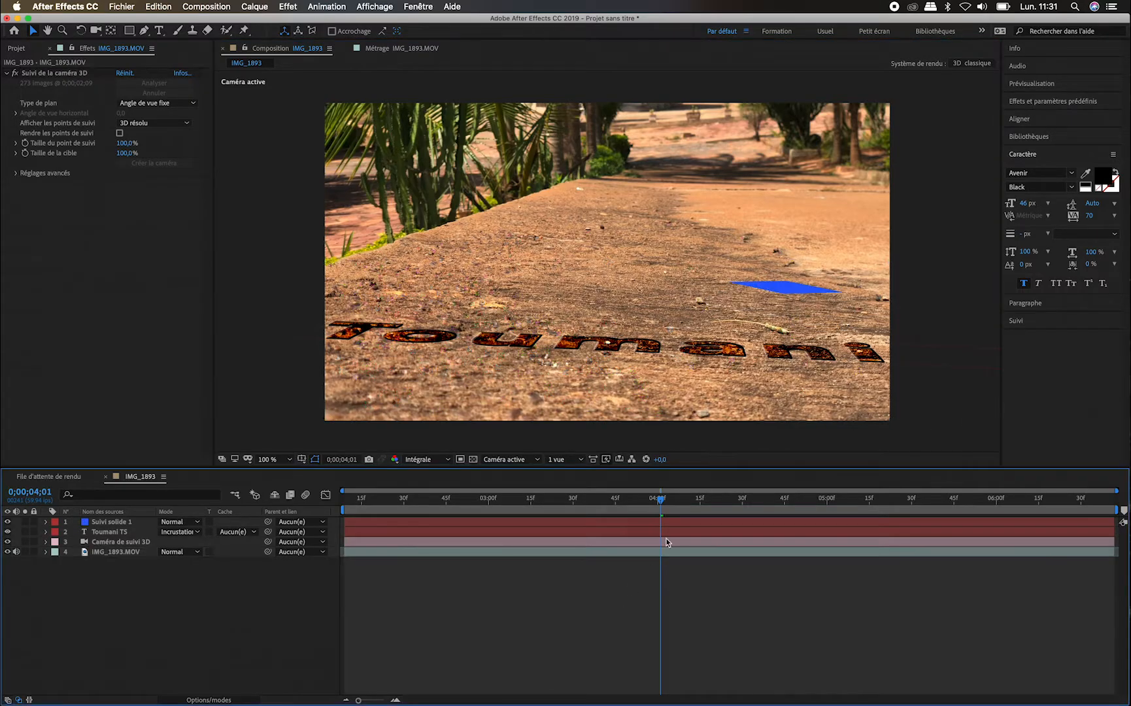
- Replace the tracked solid's source with the moon-crater.jpg image from the project
click(804, 292)
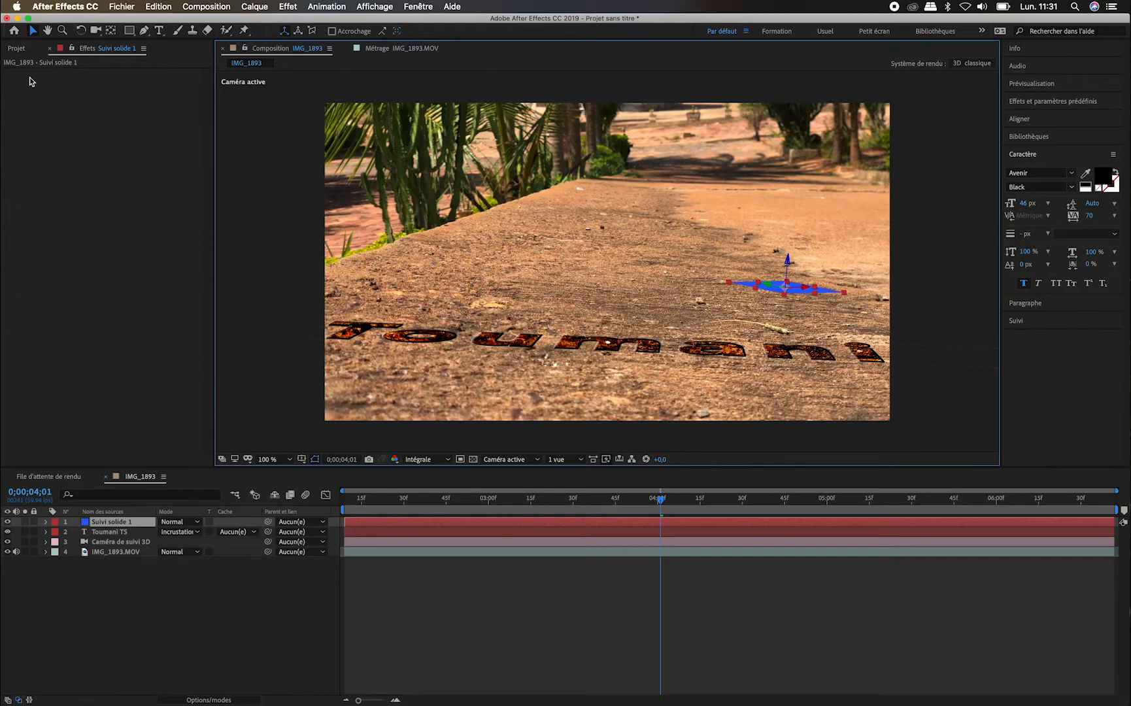
click(18, 49)
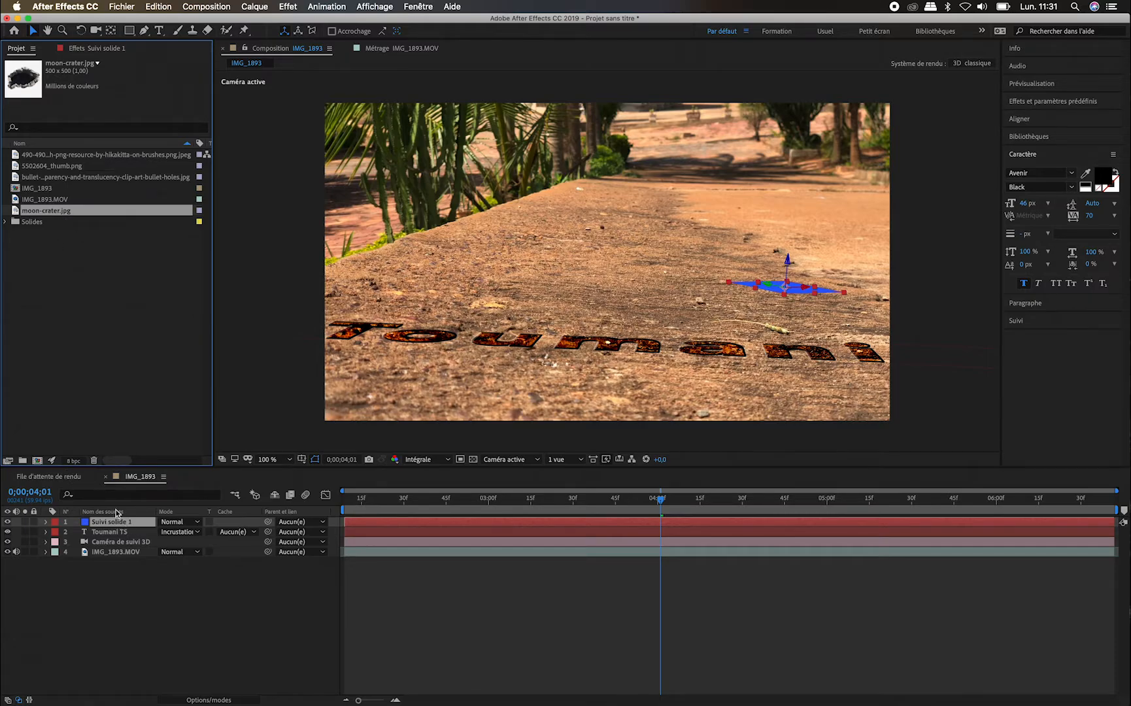
drag(52, 213, 123, 522)
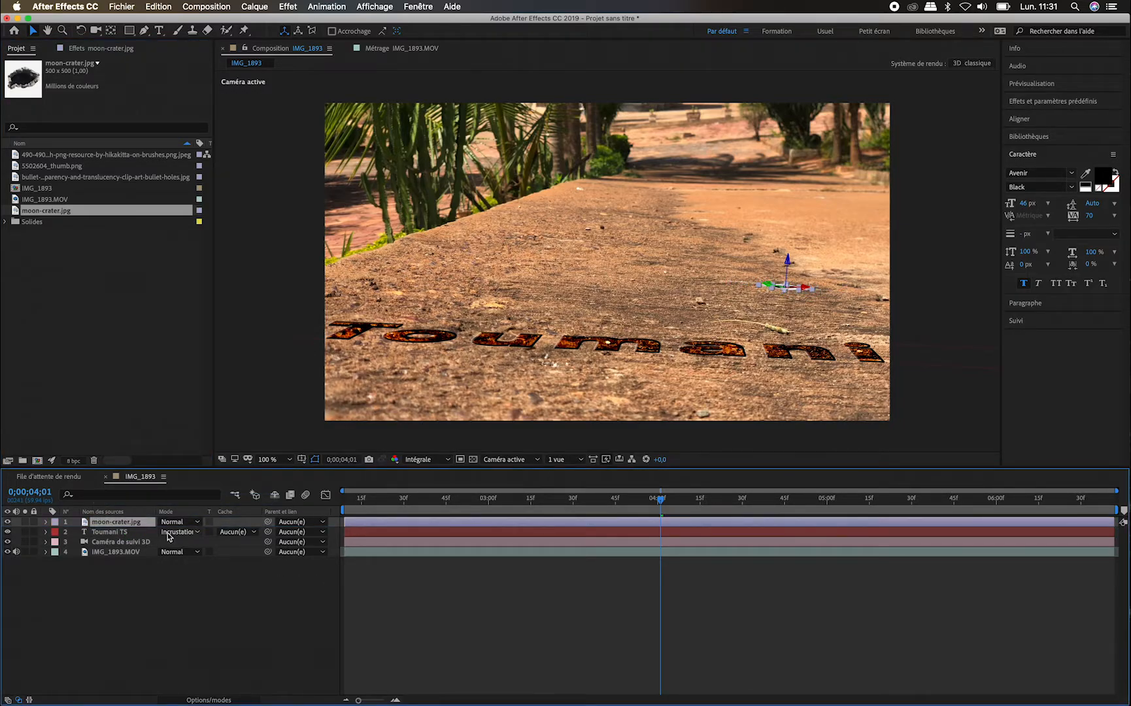
- Scale the moon-crater.jpg layer to 827% and set its blending mode to Produit
key(s)
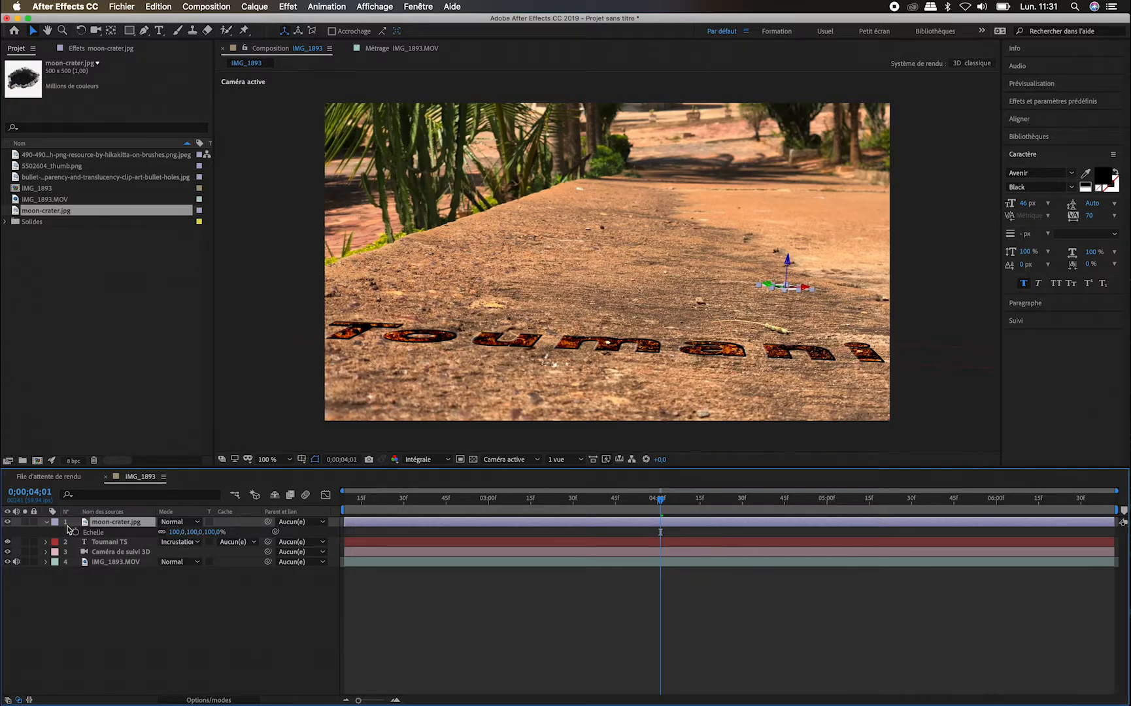
drag(196, 532, 641, 568)
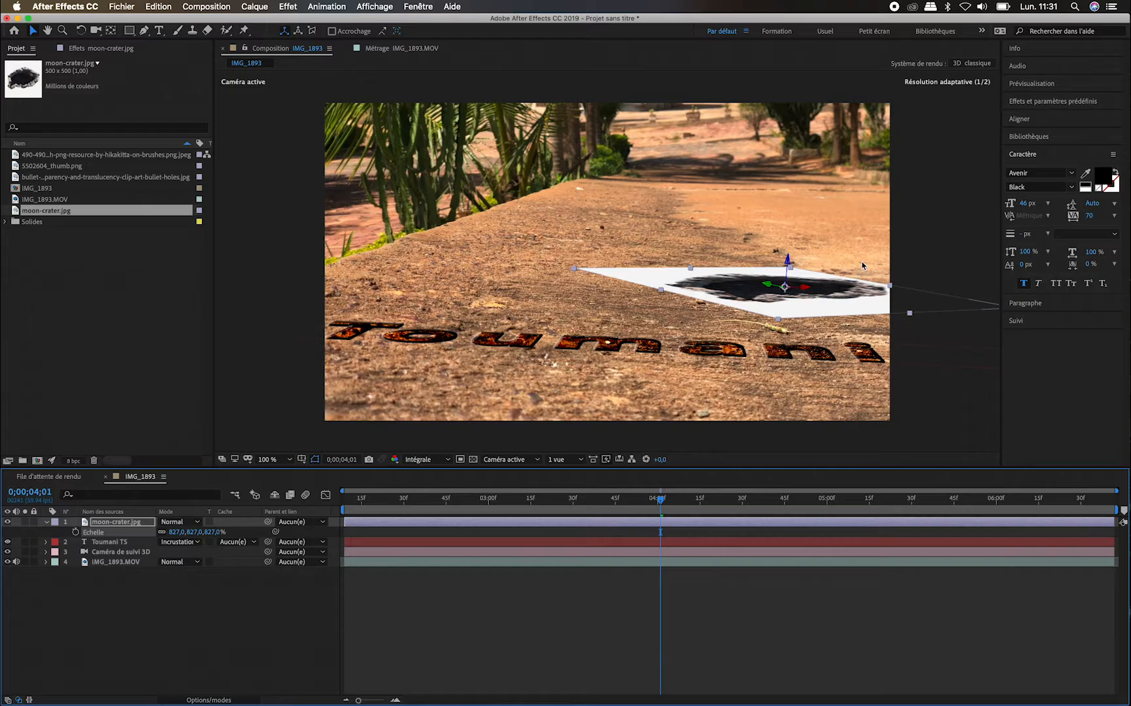
click(179, 521)
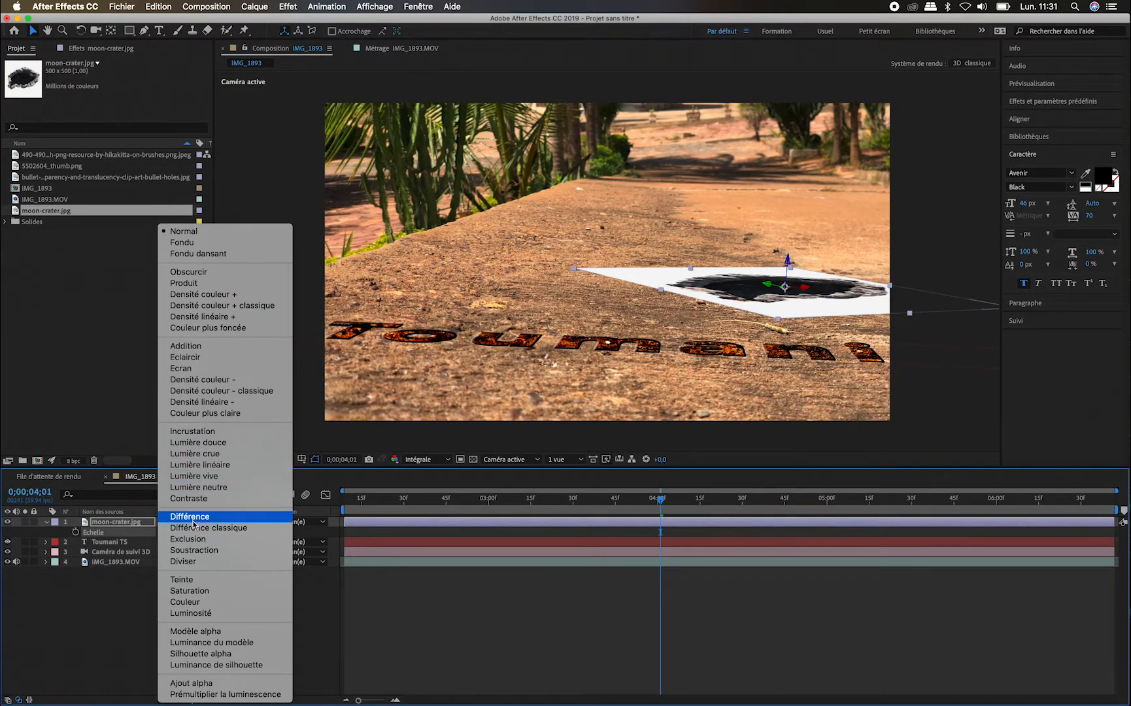
click(189, 283)
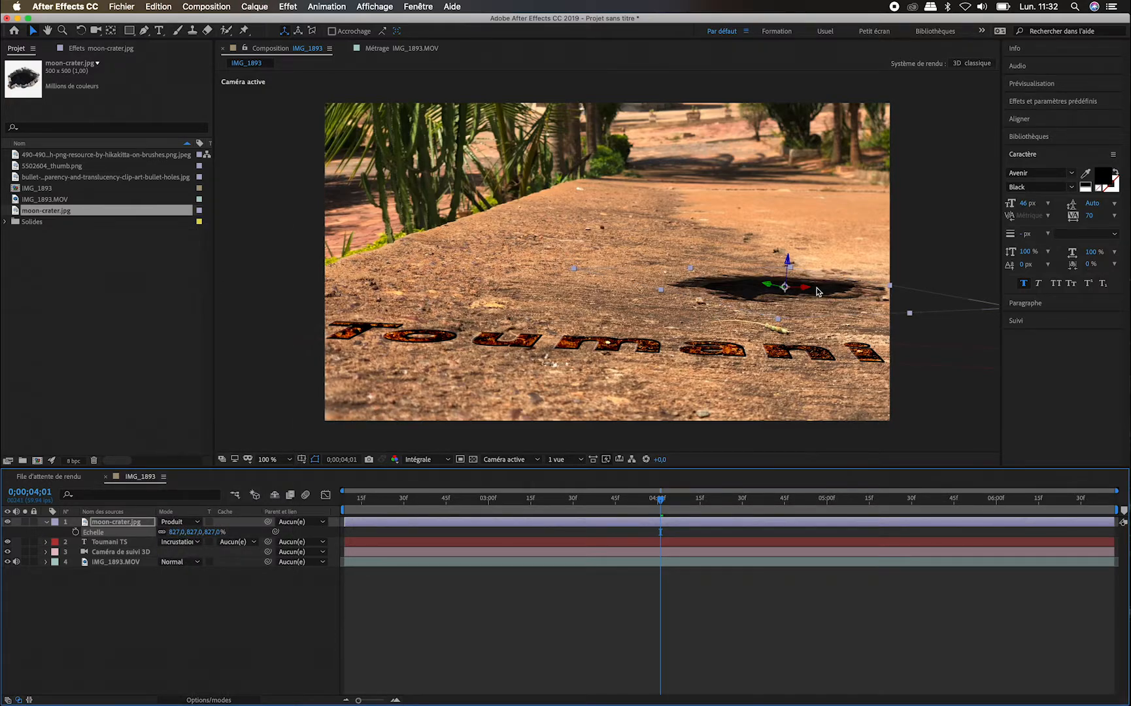
- Shift the crater along the ground towards the middle of the lettering and rotate it about its vertical axis
drag(809, 292, 719, 295)
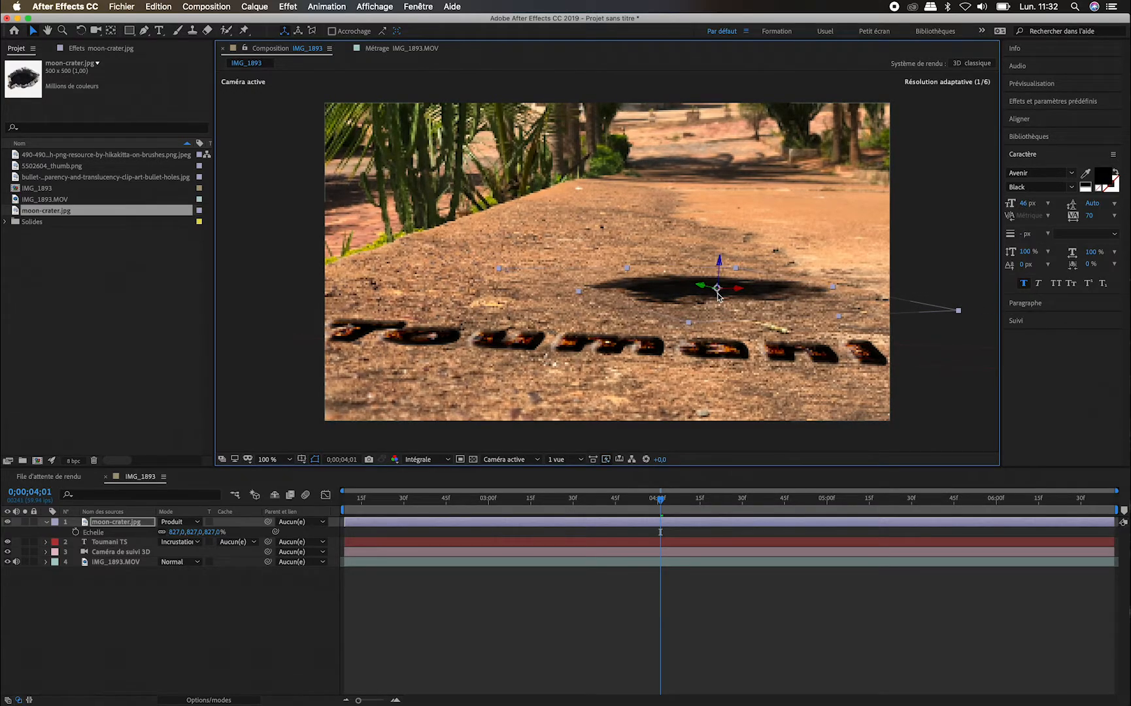
key(w)
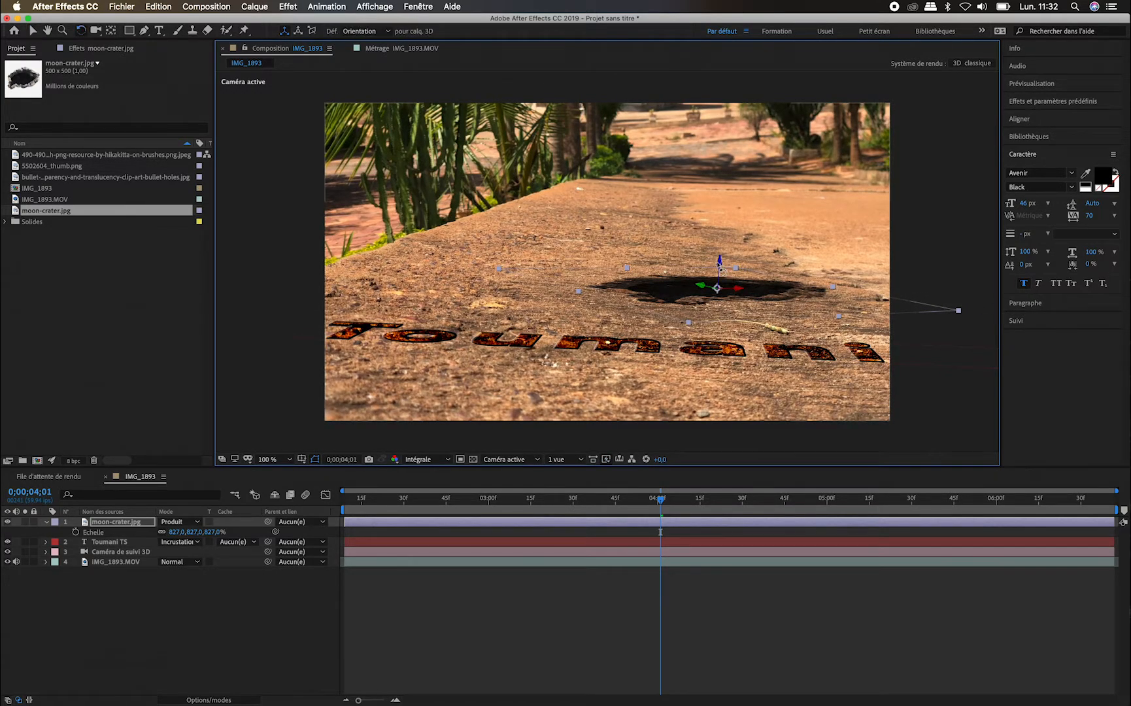
mouse_move(719, 264)
mouse_down()
mouse_move(725, 274)
mouse_move(707, 279)
mouse_up()
- Stretch the crater towards the lettering to a Y scale of 2060,8%
key(v)
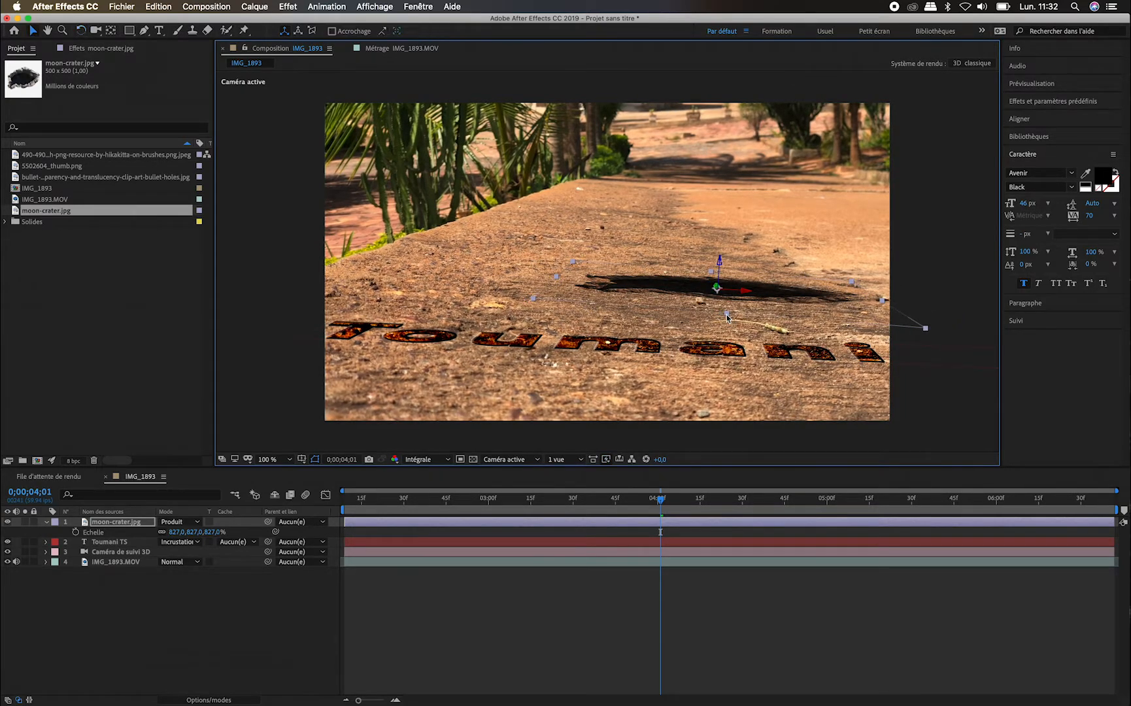
drag(728, 317, 721, 375)
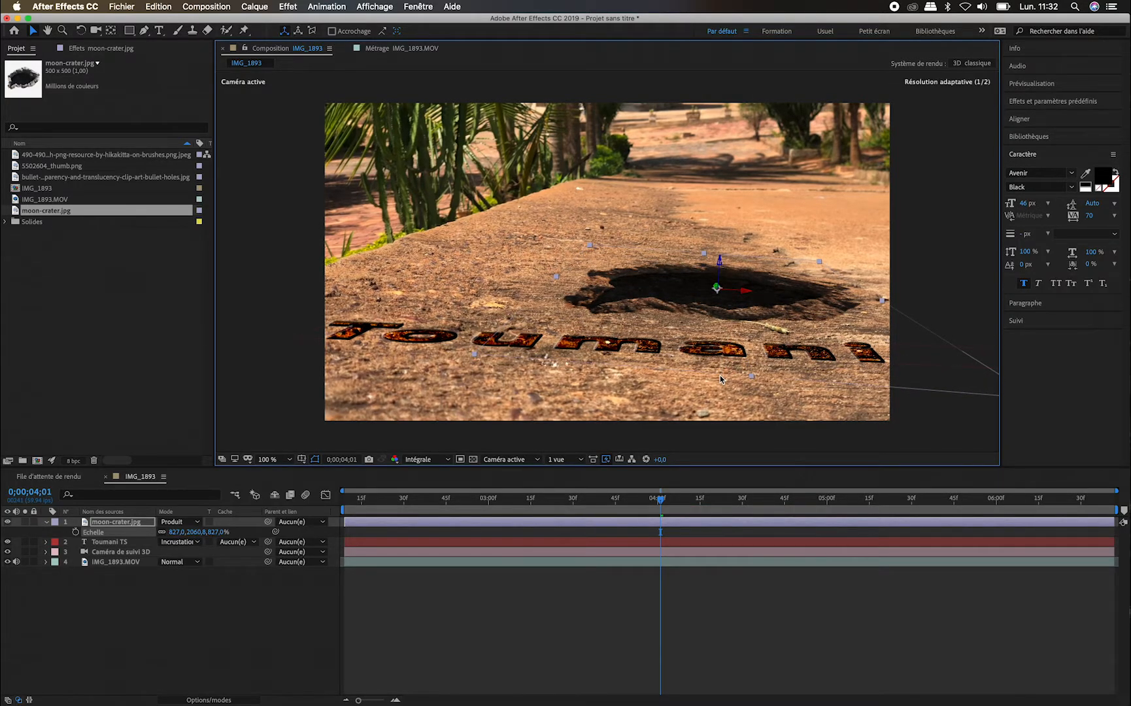
click(597, 610)
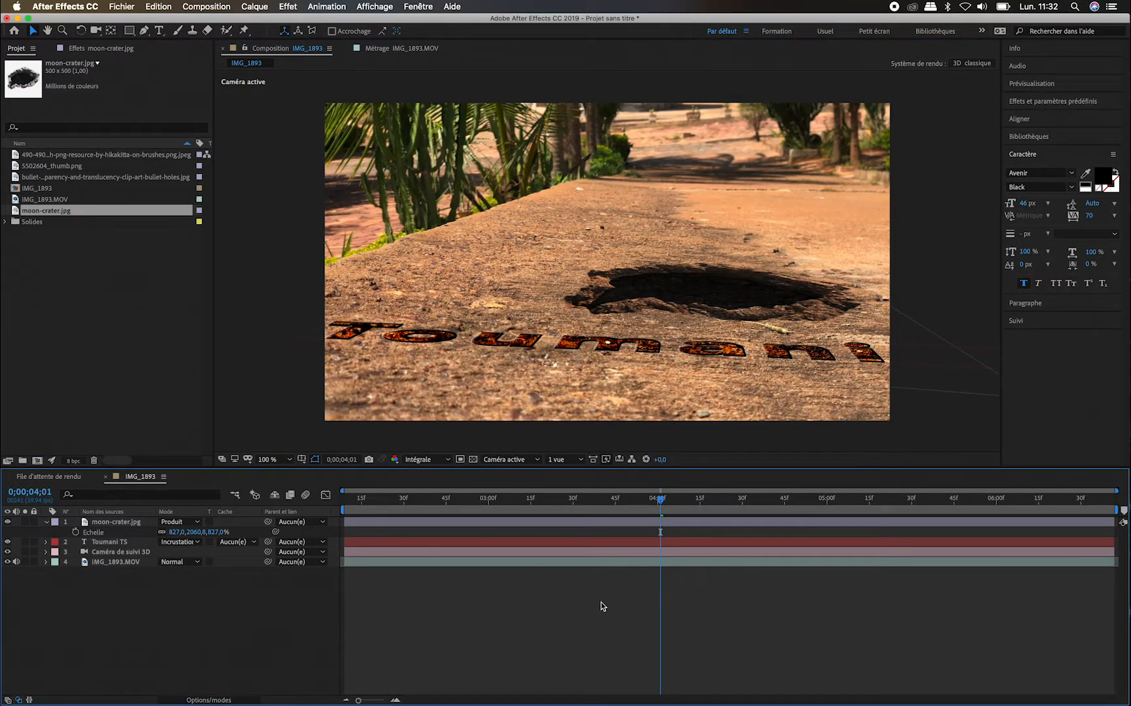
- Find the Courbes effect by searching for "courbe" and apply it to the moon-crater.jpg layer
click(139, 524)
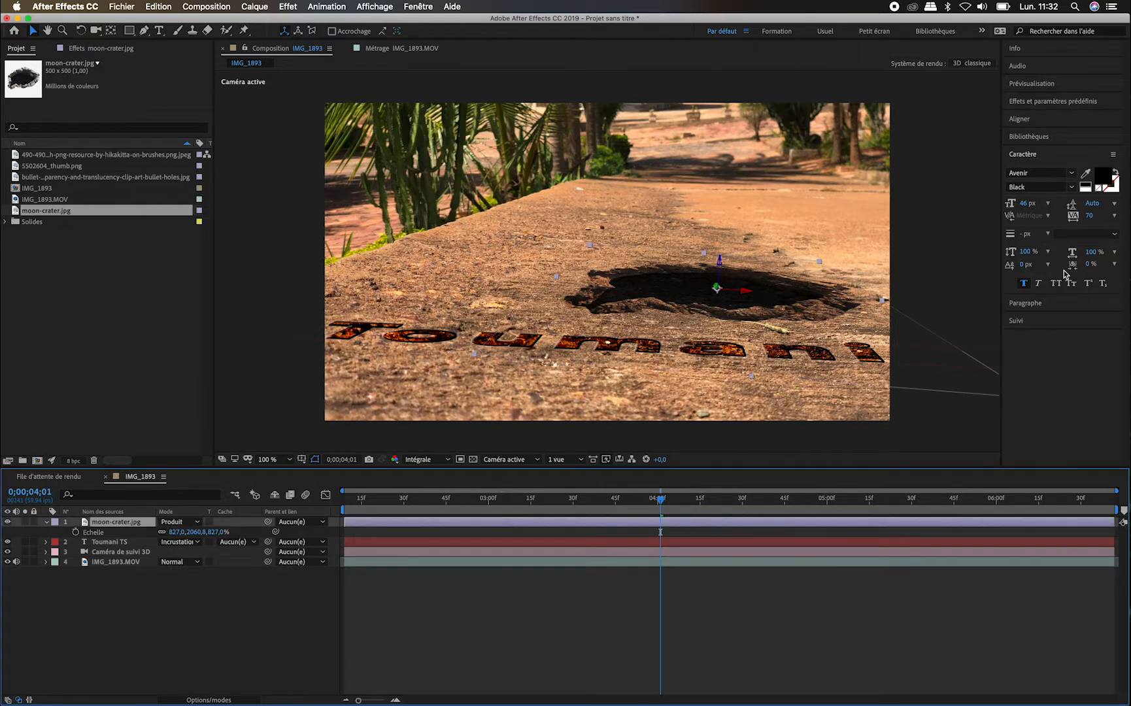
click(1046, 102)
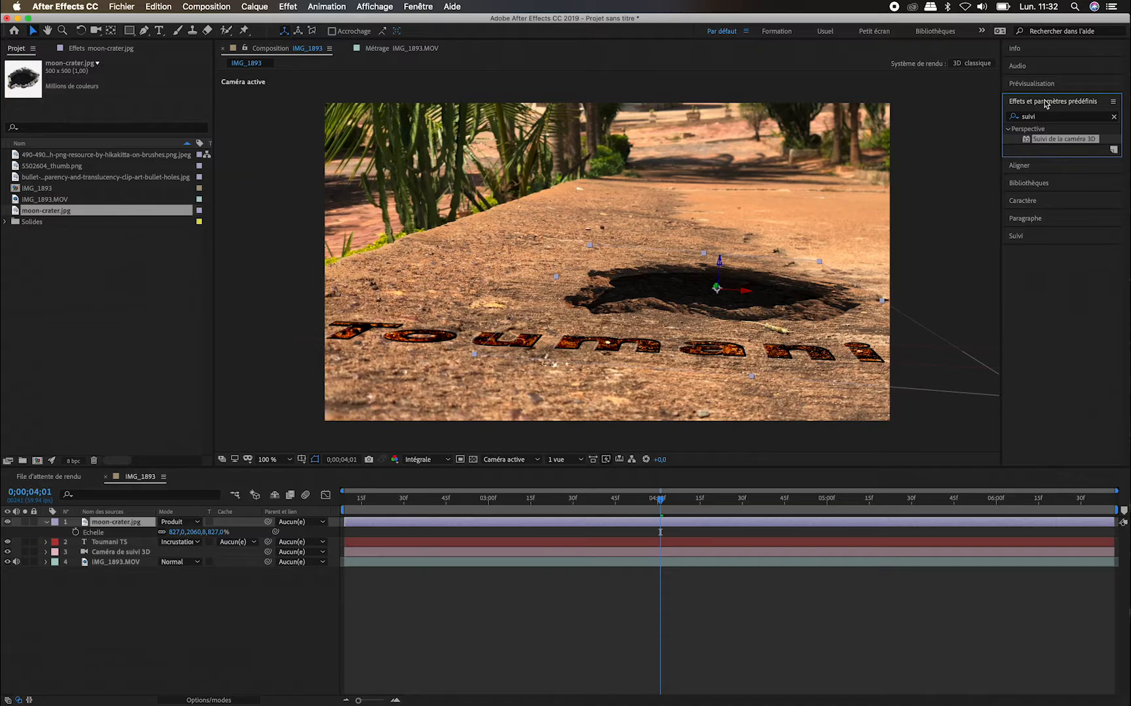
click(1040, 116)
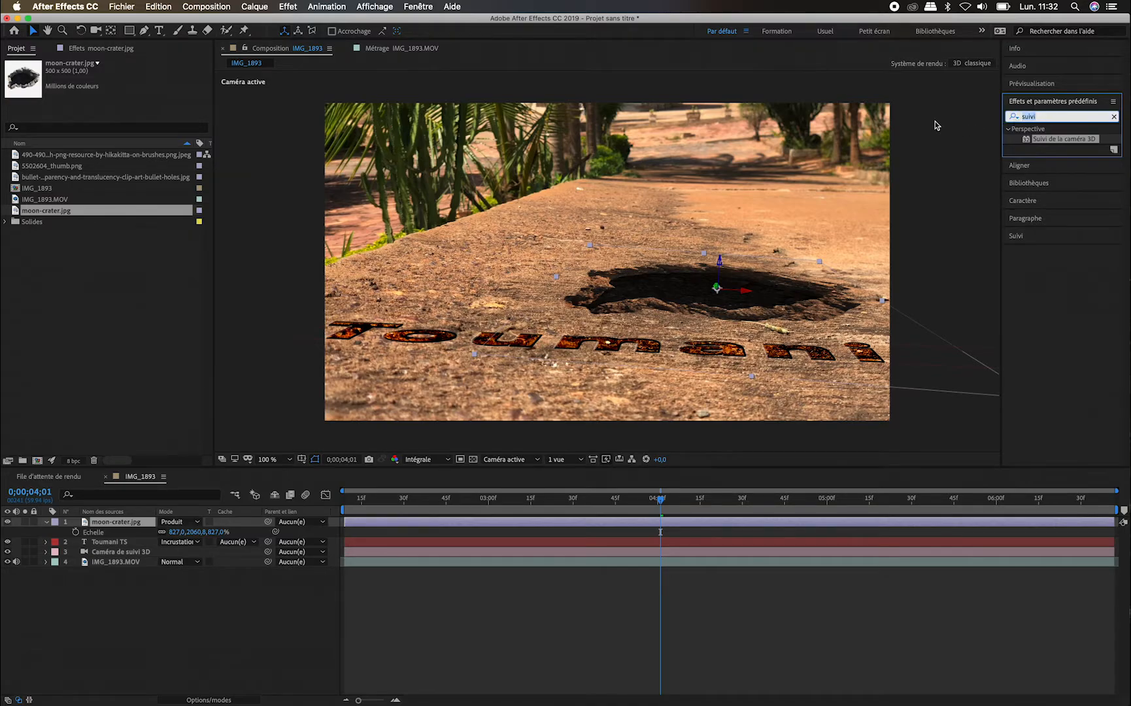
text(courbe)
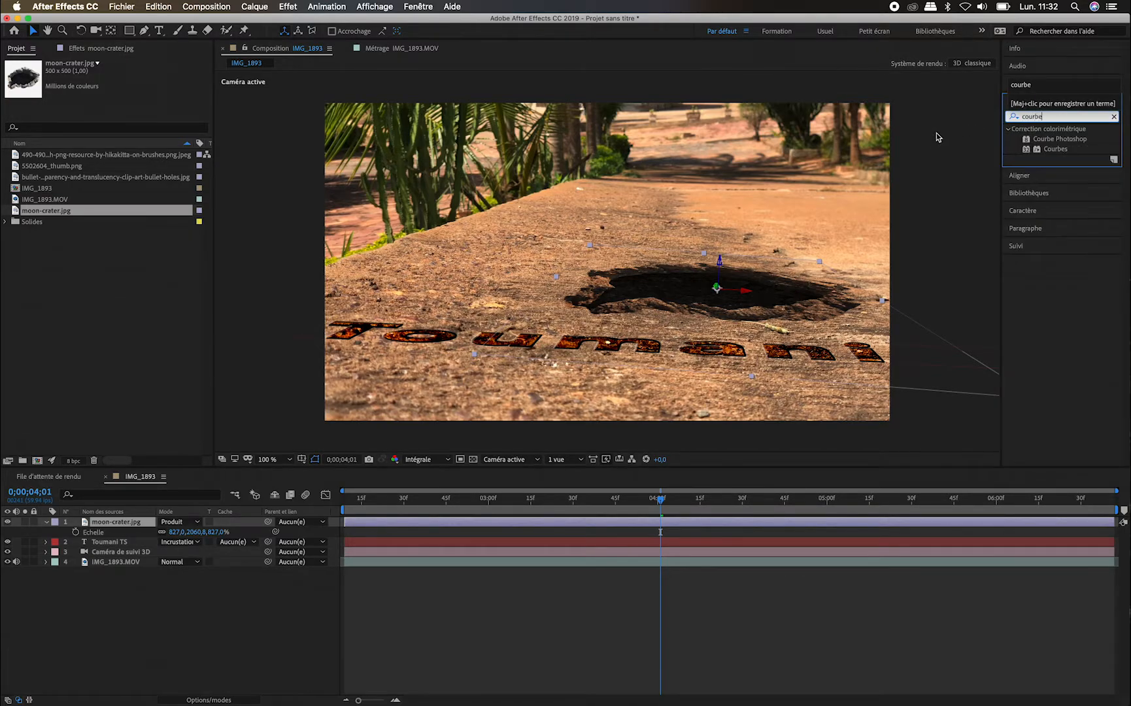
click(1055, 149)
double_click(1056, 150)
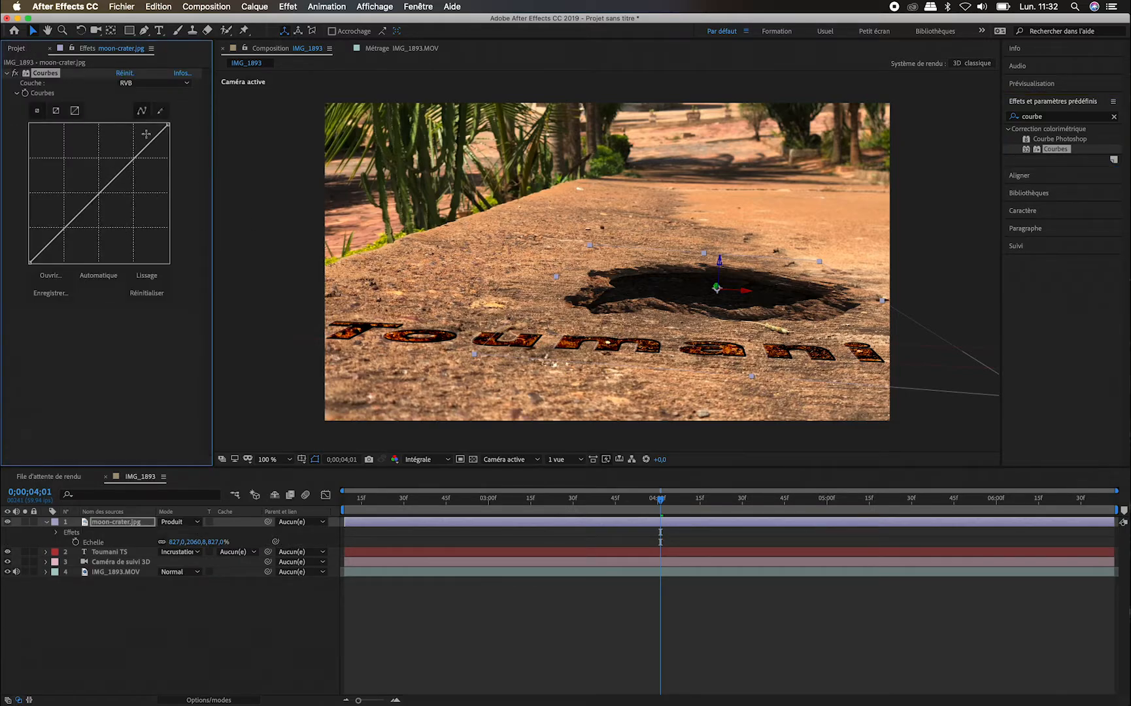
- Lower the midtones of the crater's Rouge curve slightly and scrub through the clip to 0;00;05;24 to check the hole
click(134, 83)
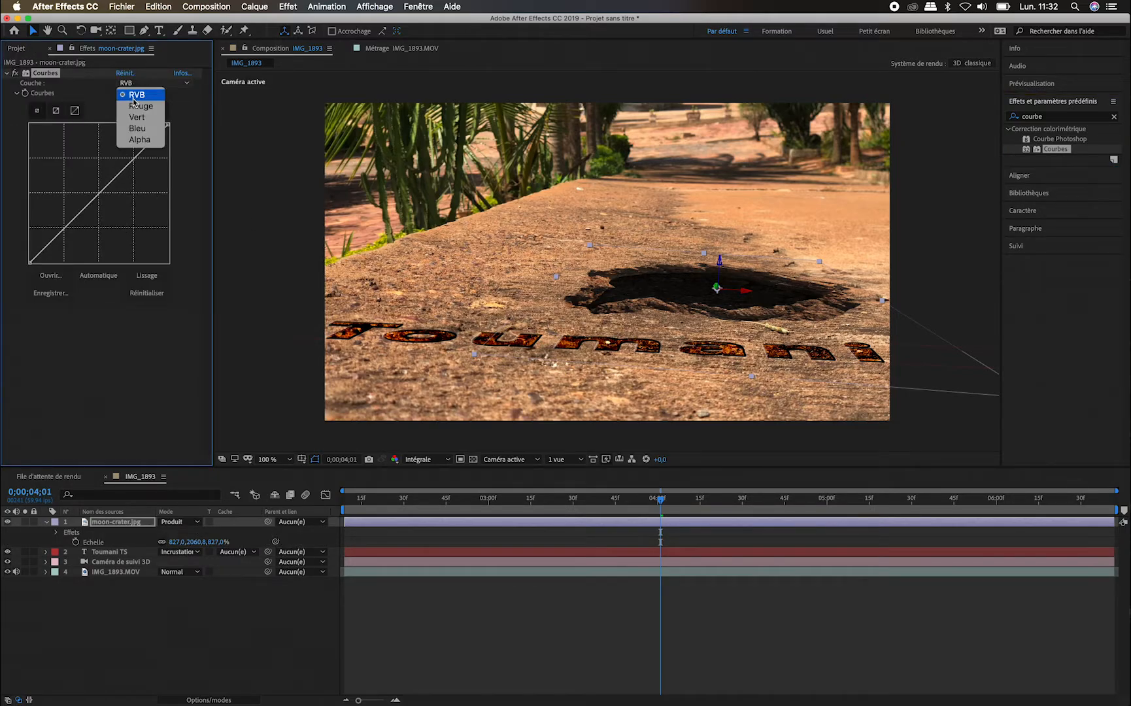
click(138, 104)
drag(112, 185, 115, 196)
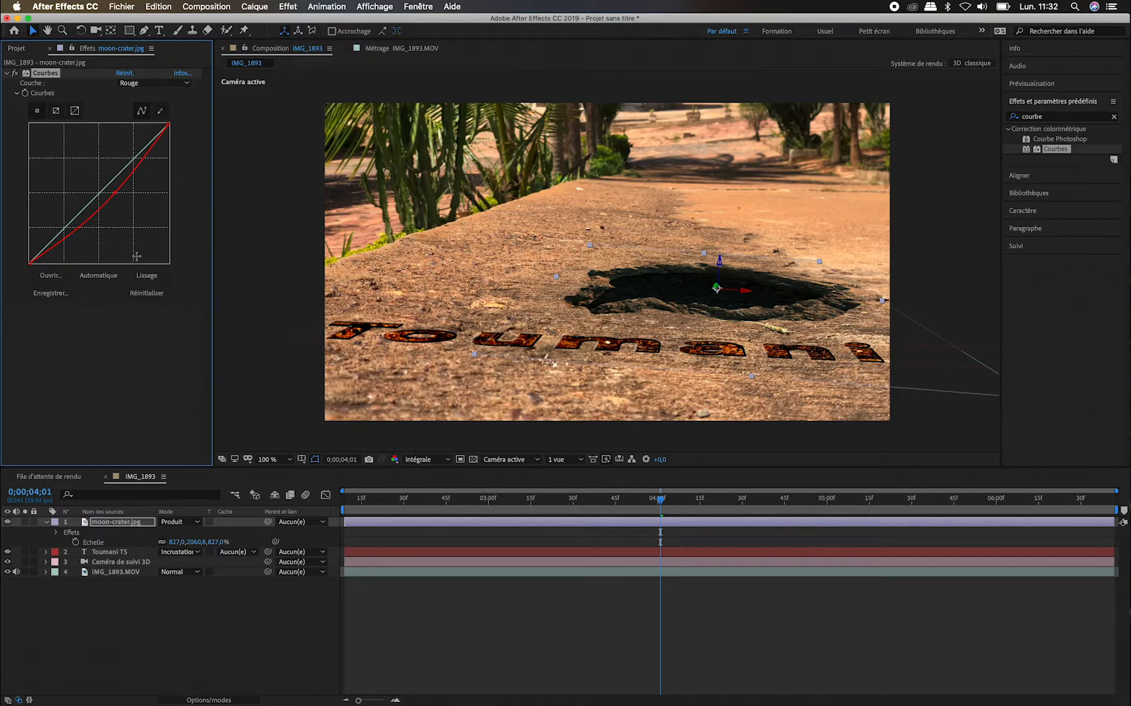
click(451, 617)
drag(667, 499, 561, 517)
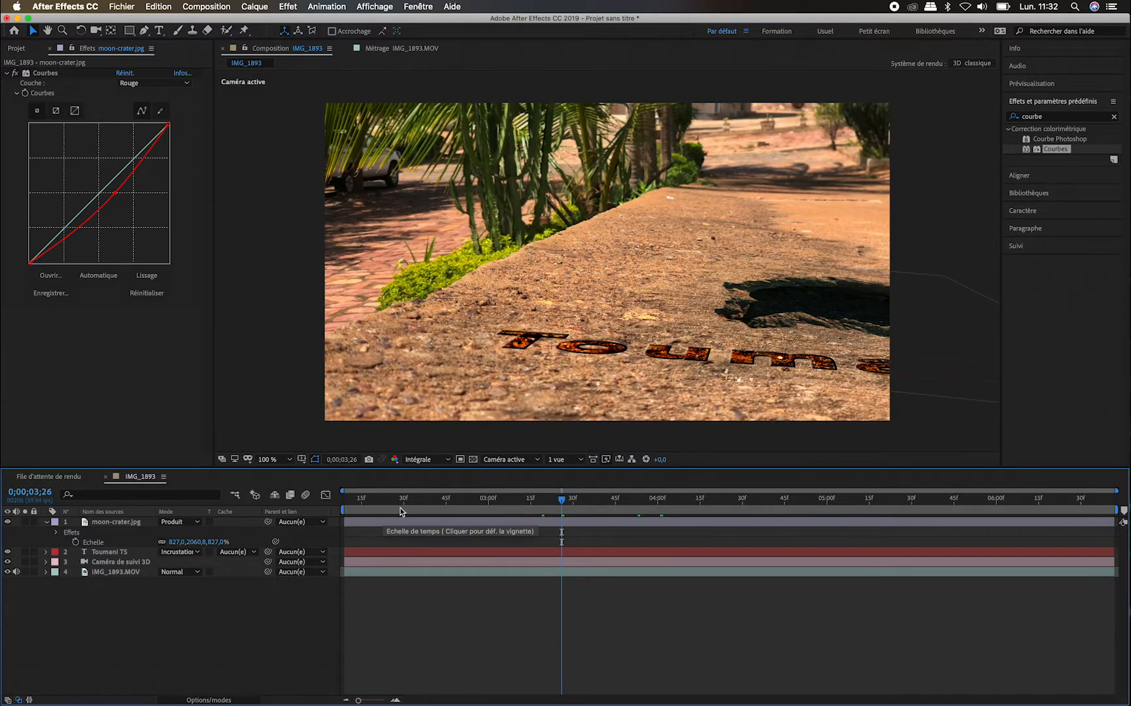
drag(602, 500, 894, 485)
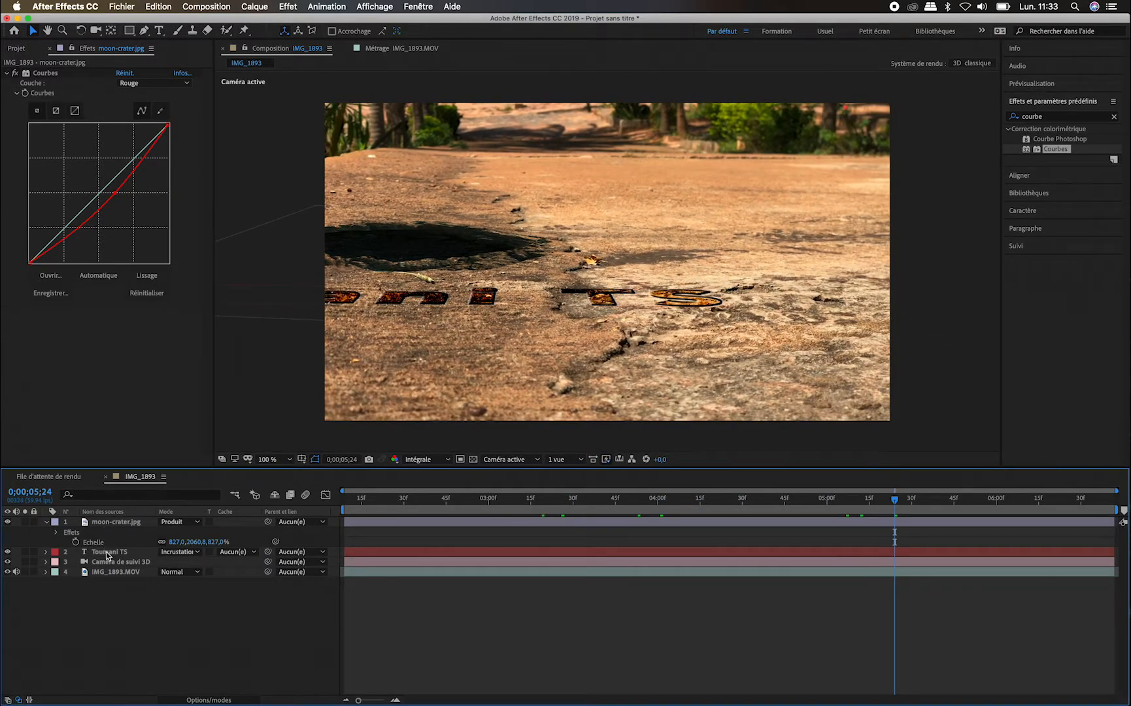
- Add the letter K to the end of the name text
click(108, 554)
double_click(717, 300)
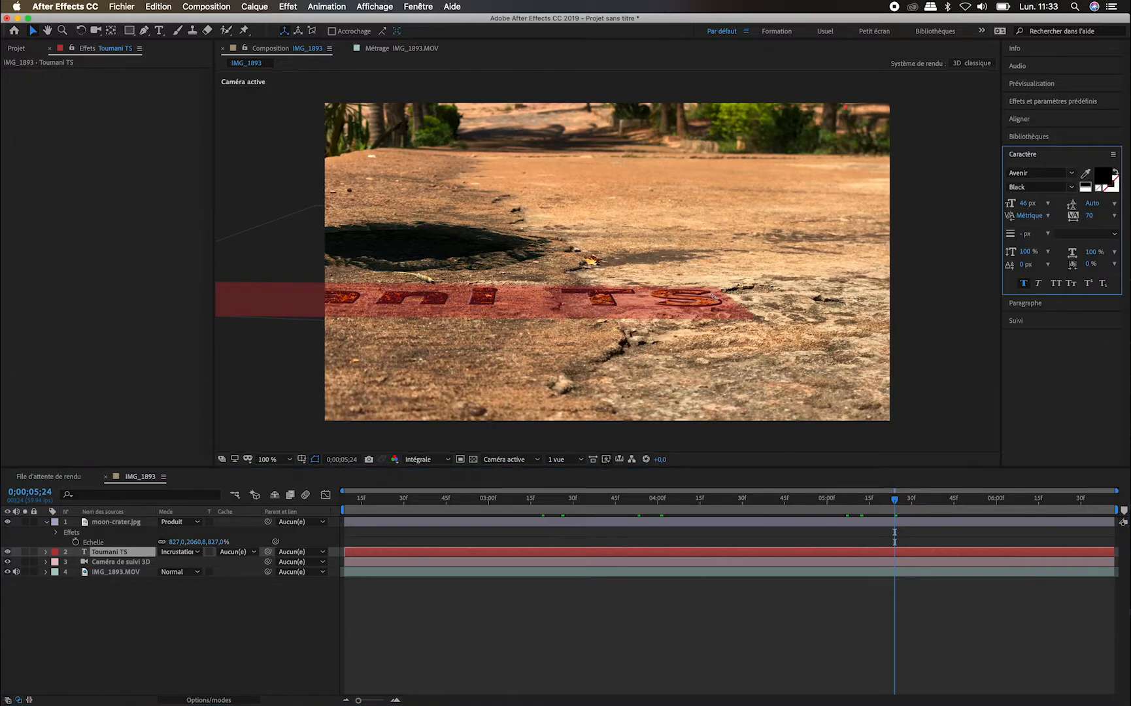
click(715, 299)
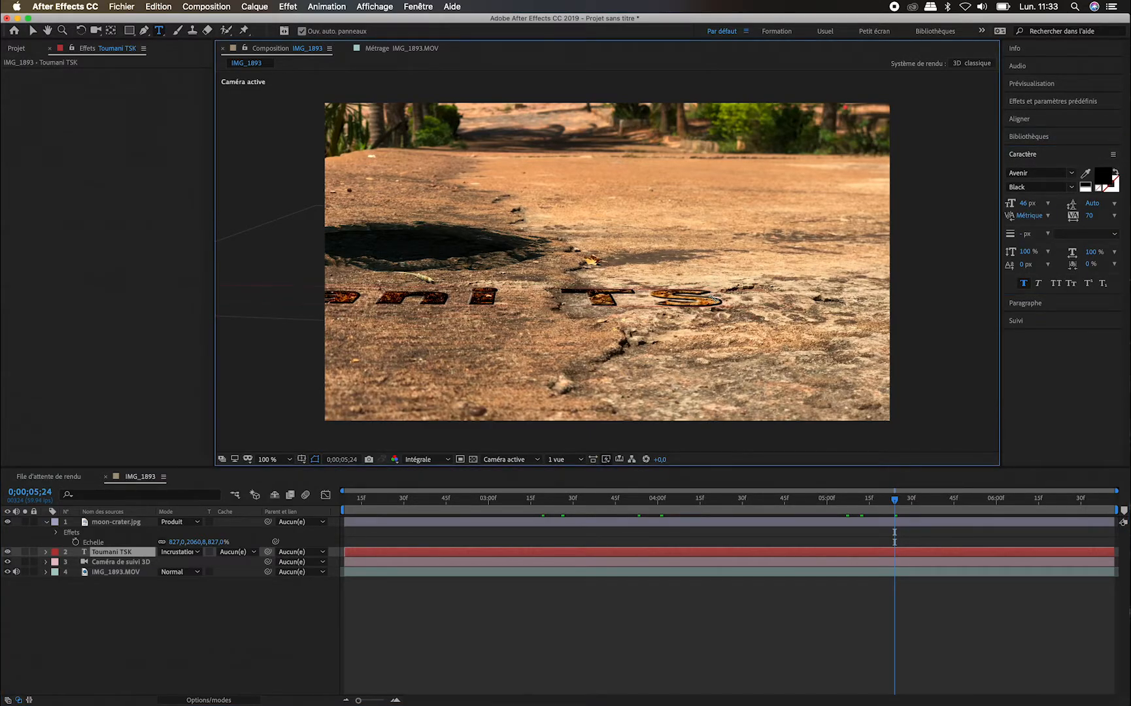
text(K)
click(674, 657)
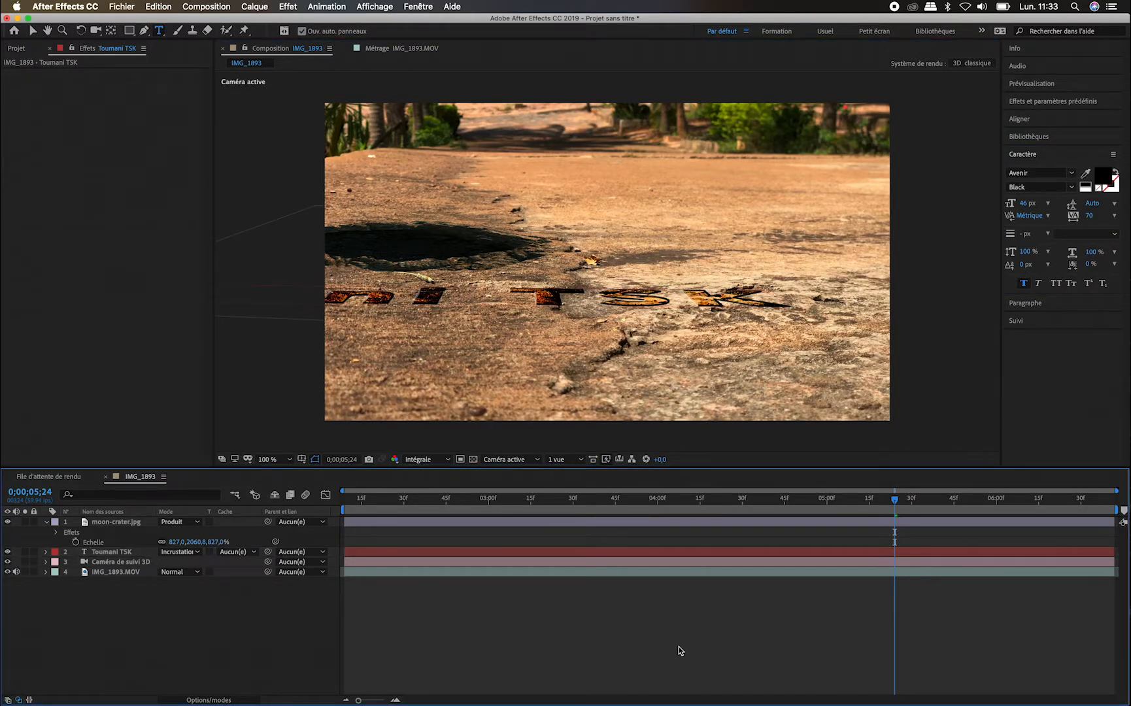
- End the work area just after 0;00;05;03 and trim the composition to it, checking the clip at 0;00;02;44 and 0;00;03;14
drag(863, 505, 835, 514)
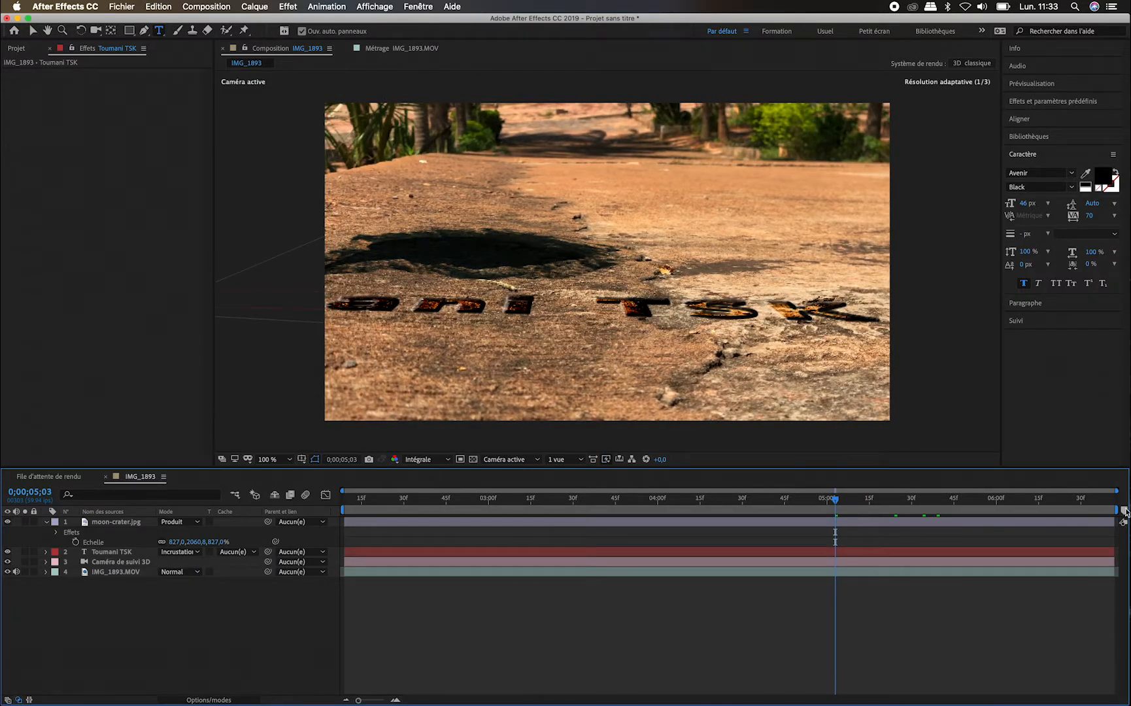
drag(1123, 510, 852, 514)
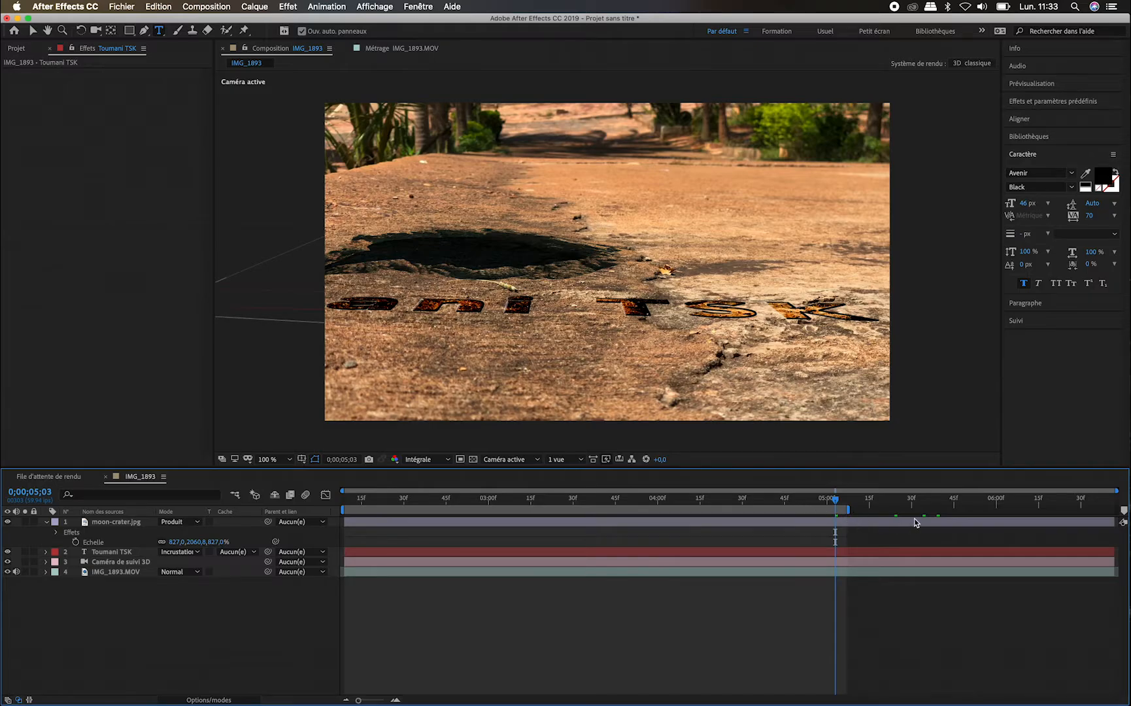
right_click(748, 511)
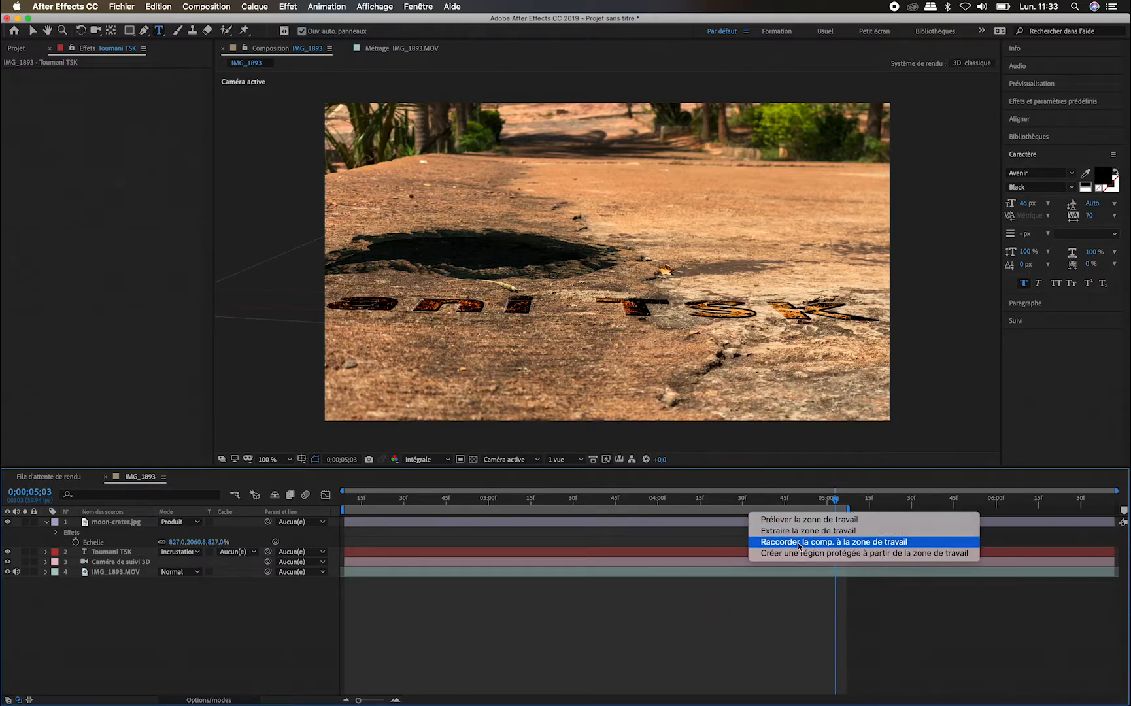
click(882, 542)
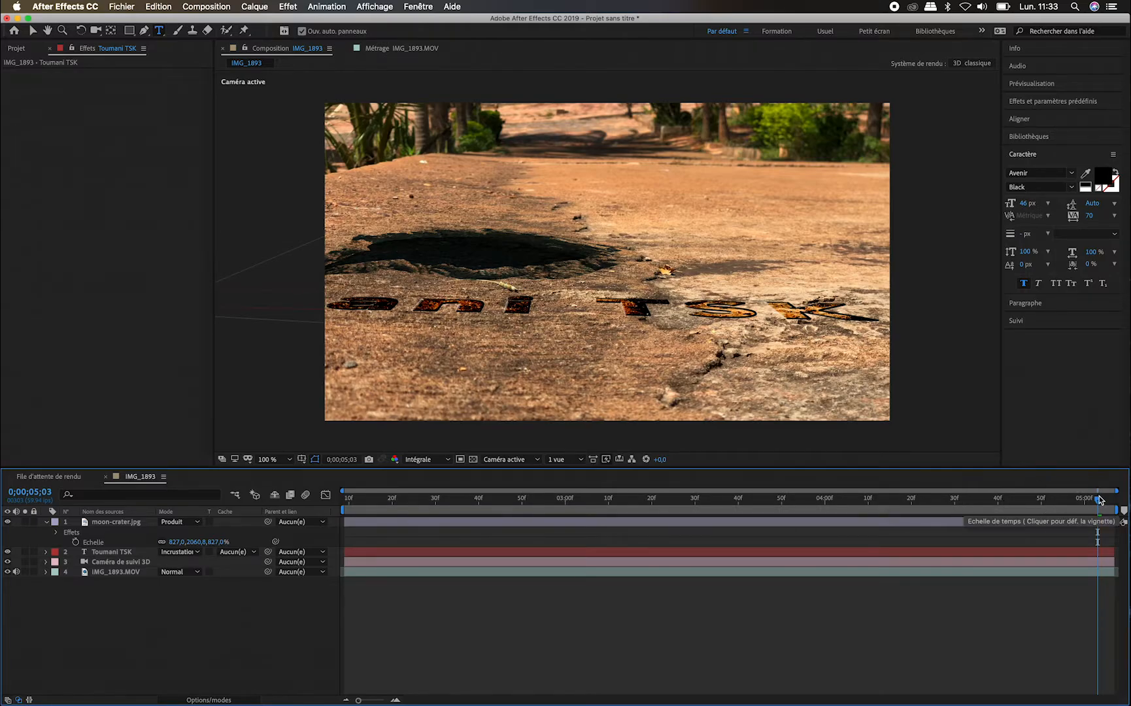
drag(1101, 500, 497, 566)
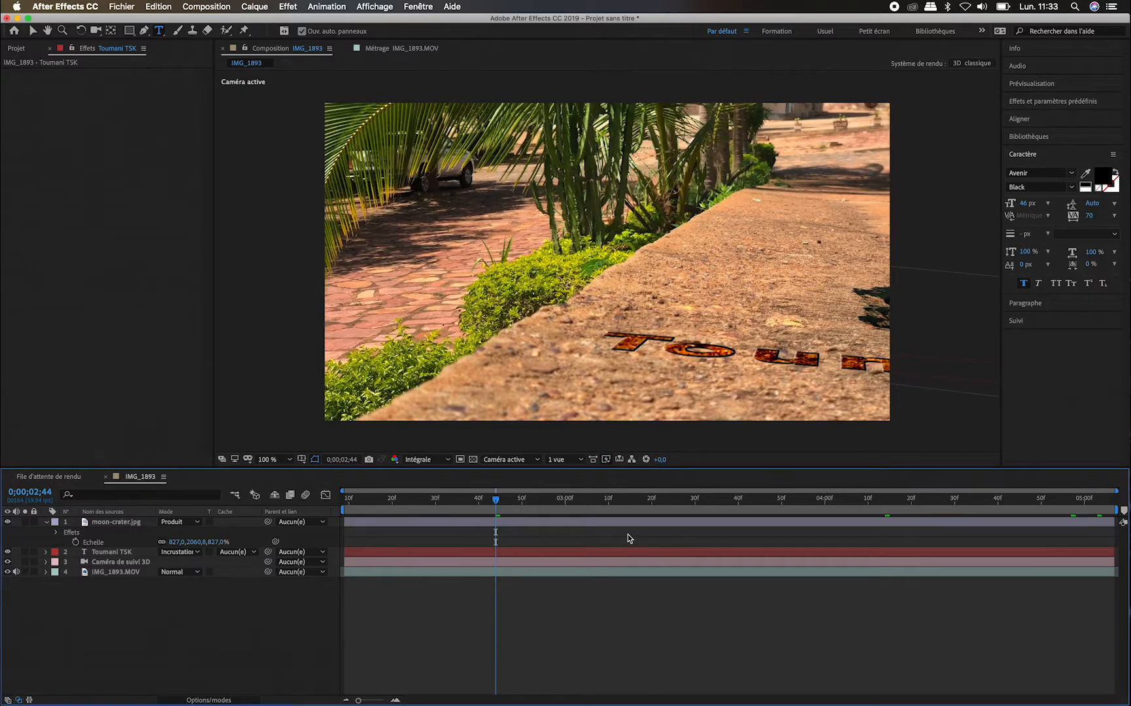
click(626, 511)
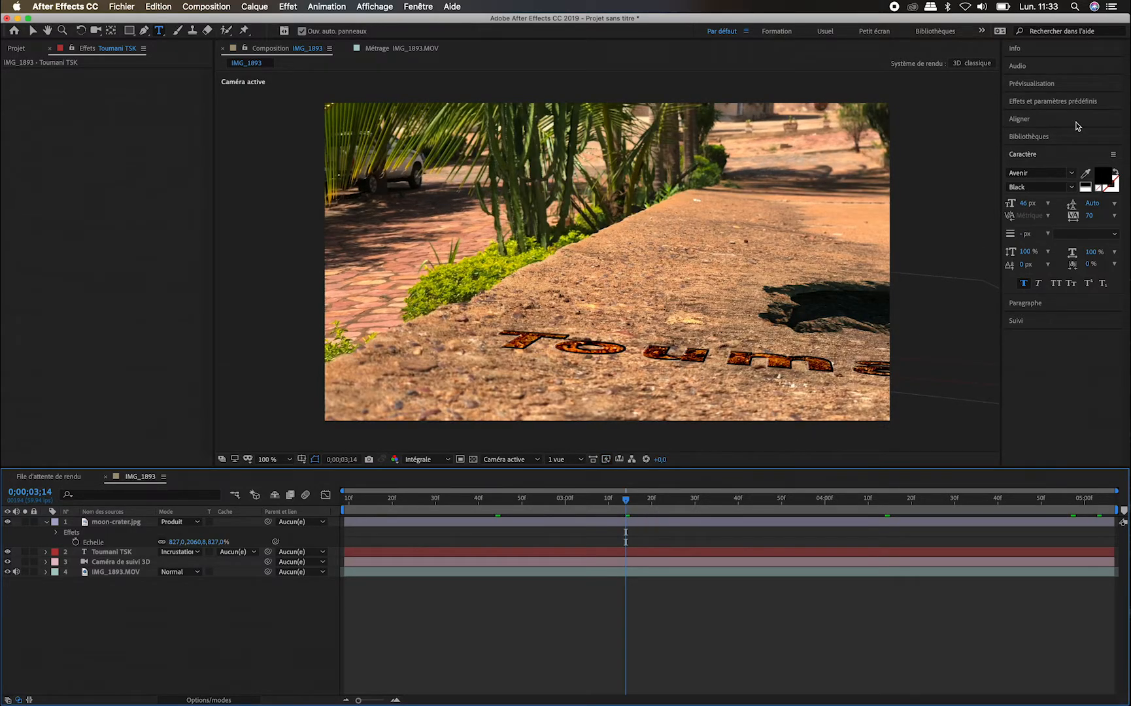
- Create an adjustment layer (Calque d'effets) above all layers and apply the Courbes effect to it
click(250, 6)
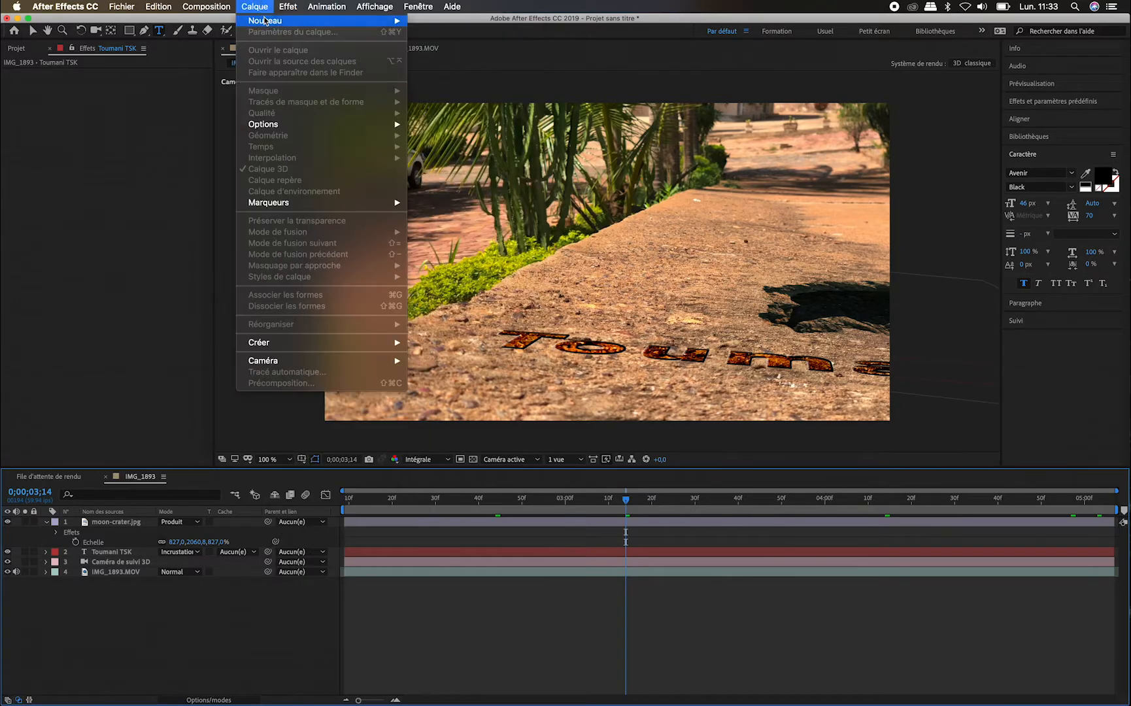
mouse_move(264, 22)
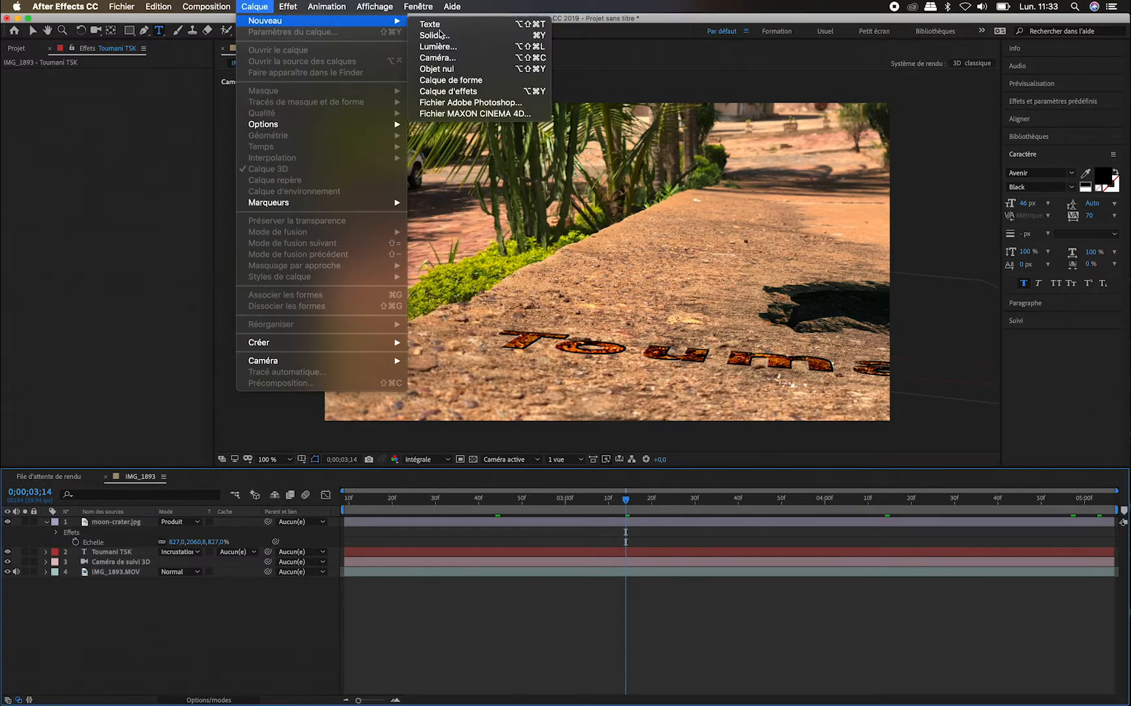
click(467, 92)
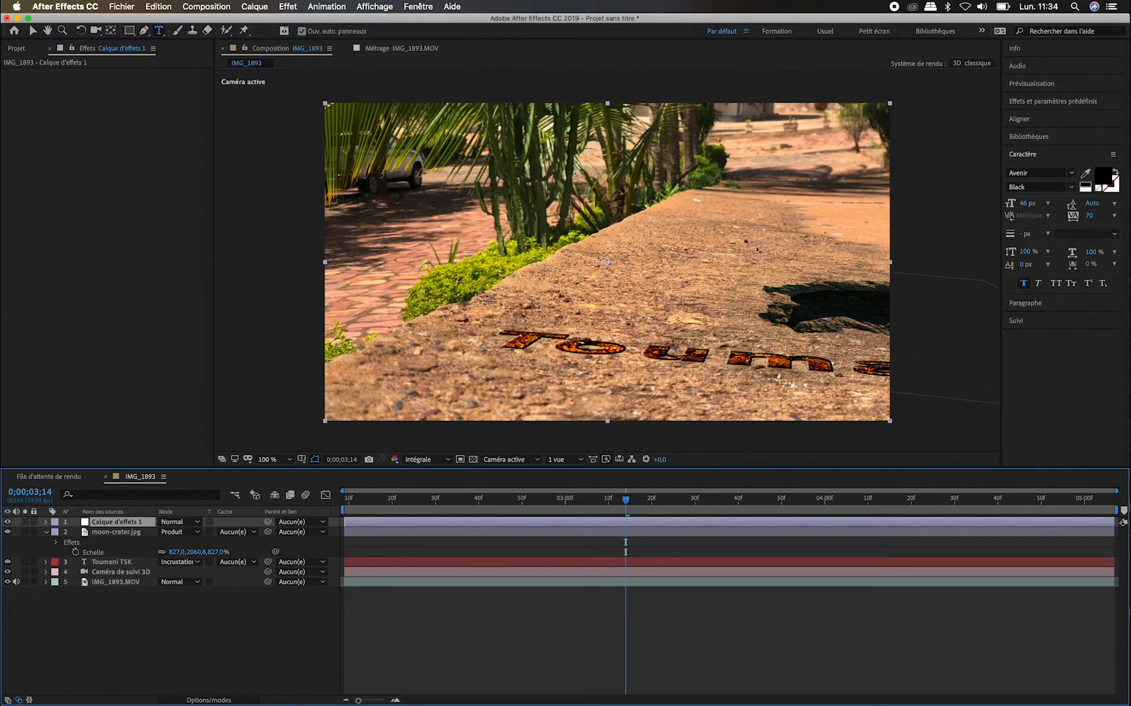
click(1065, 103)
double_click(1052, 150)
key(v)
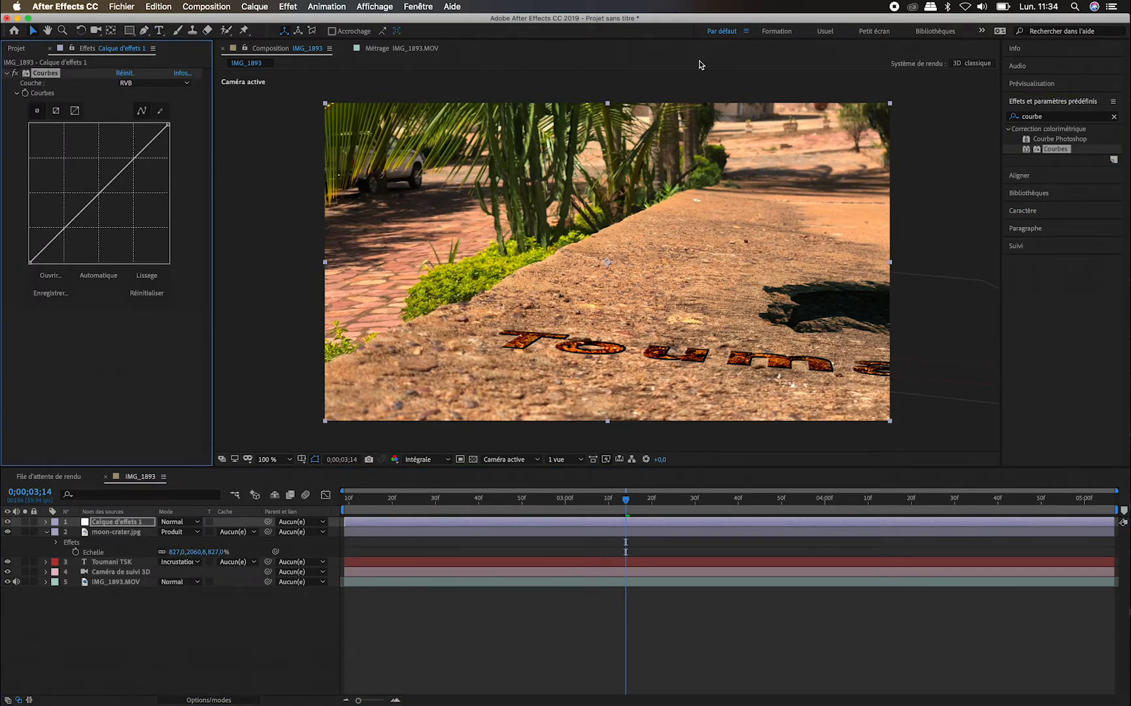
- Find the Teinte effect by searching for "teinte", apply it above Courbes on the adjustment layer, and set its Facteur to 38%
click(1052, 117)
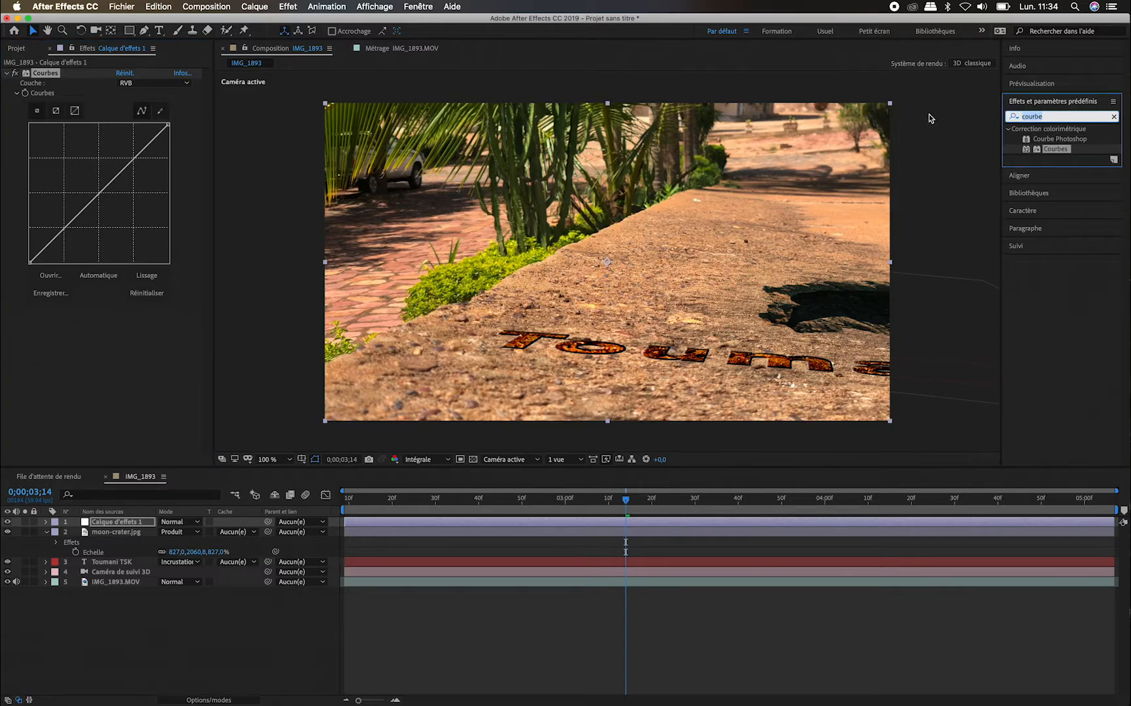
text(teinte)
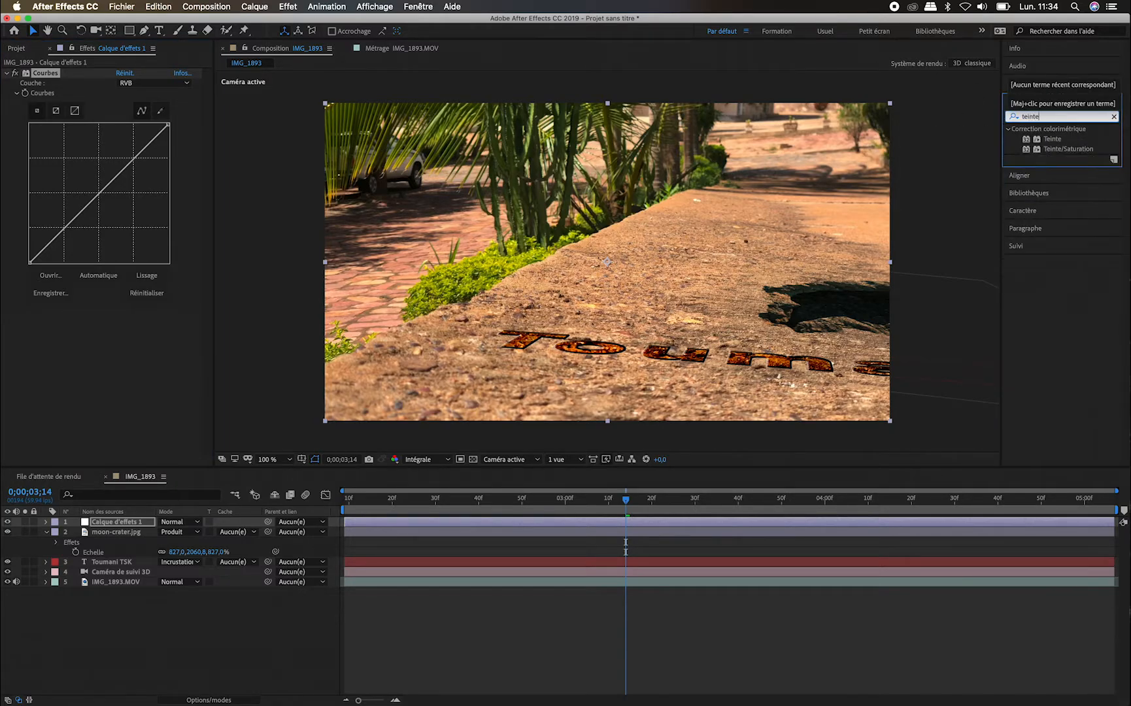
double_click(1051, 139)
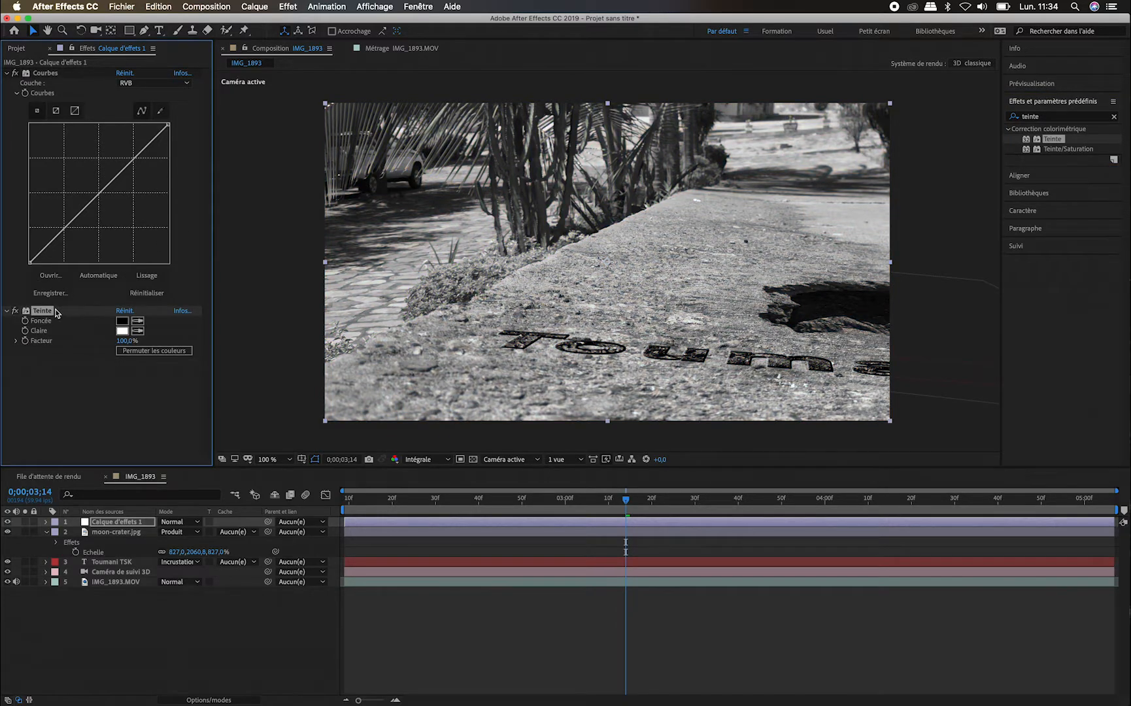
drag(56, 315, 74, 69)
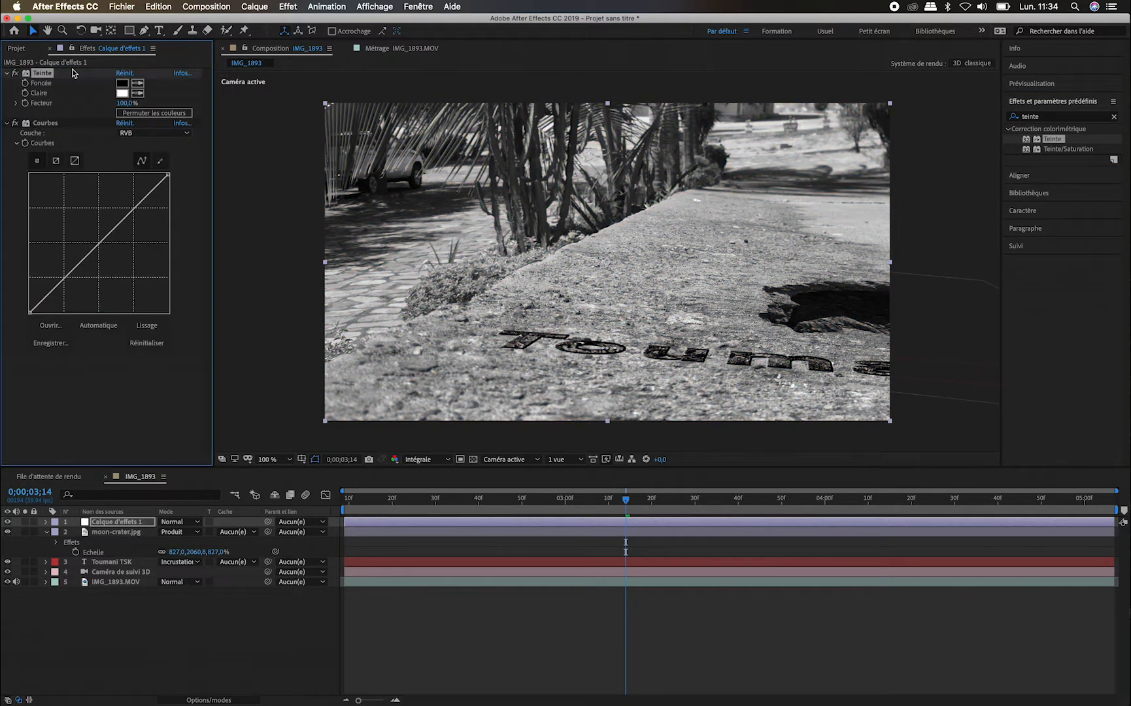
drag(126, 103, 85, 102)
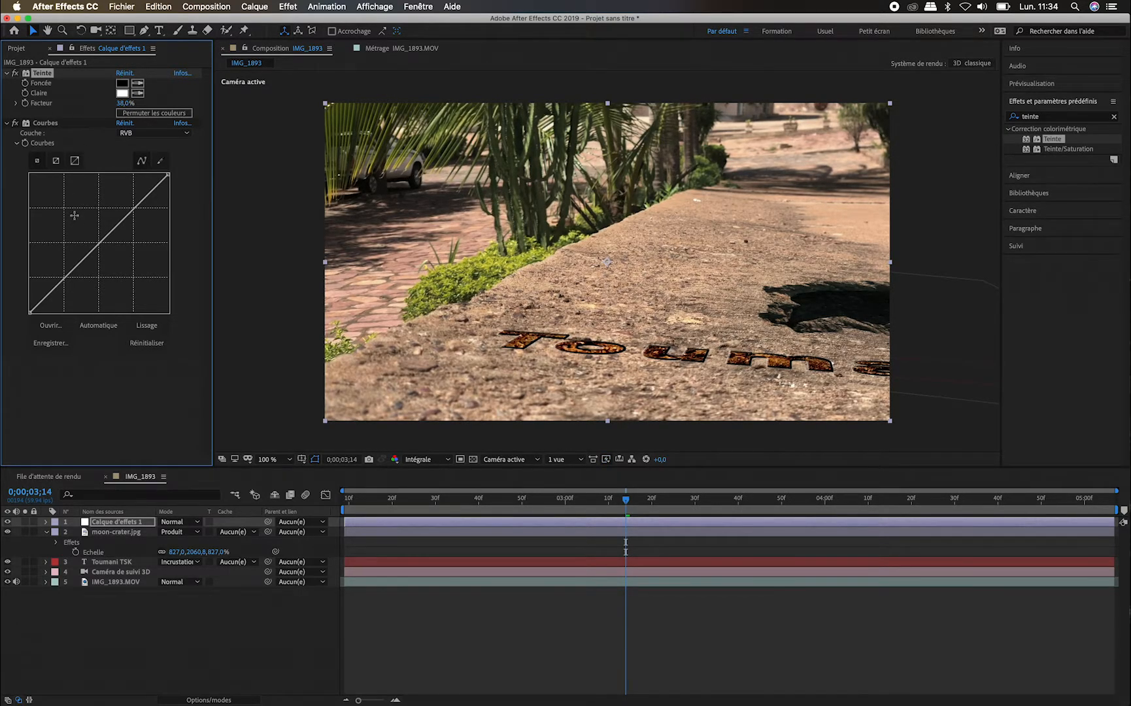
- Lower the midtones of the adjustment layer's RVB curve while holding its highlights up, and slightly lower the Rouge curve's midtones
drag(115, 230, 98, 257)
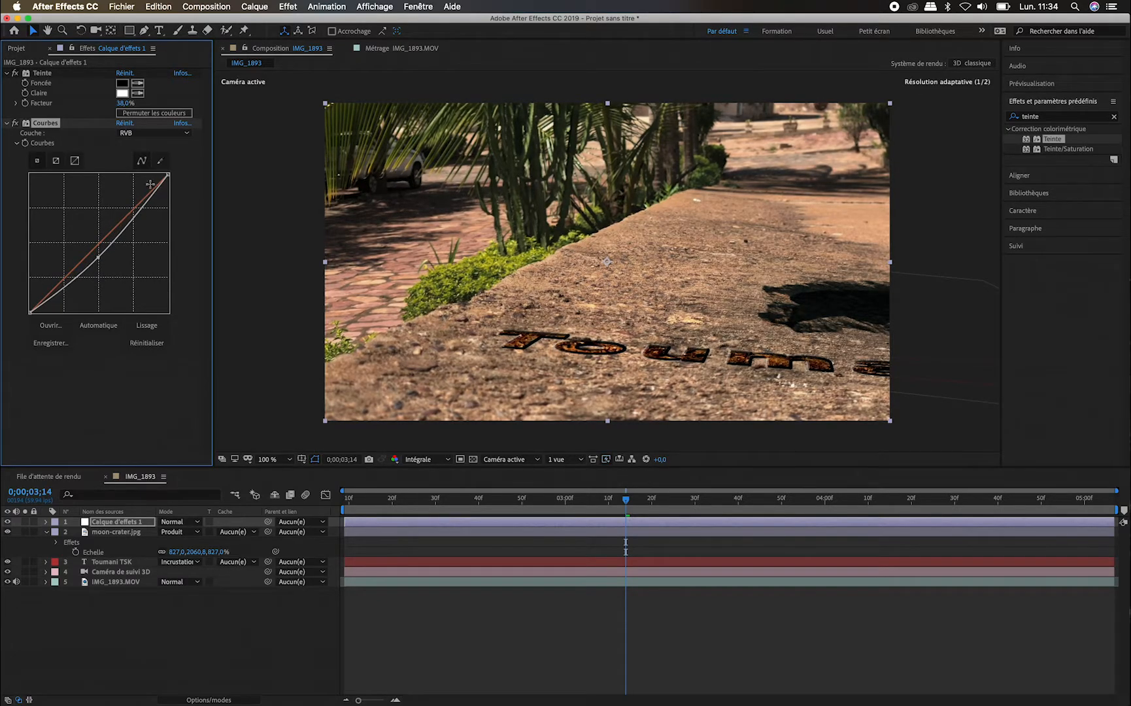
drag(150, 197, 151, 193)
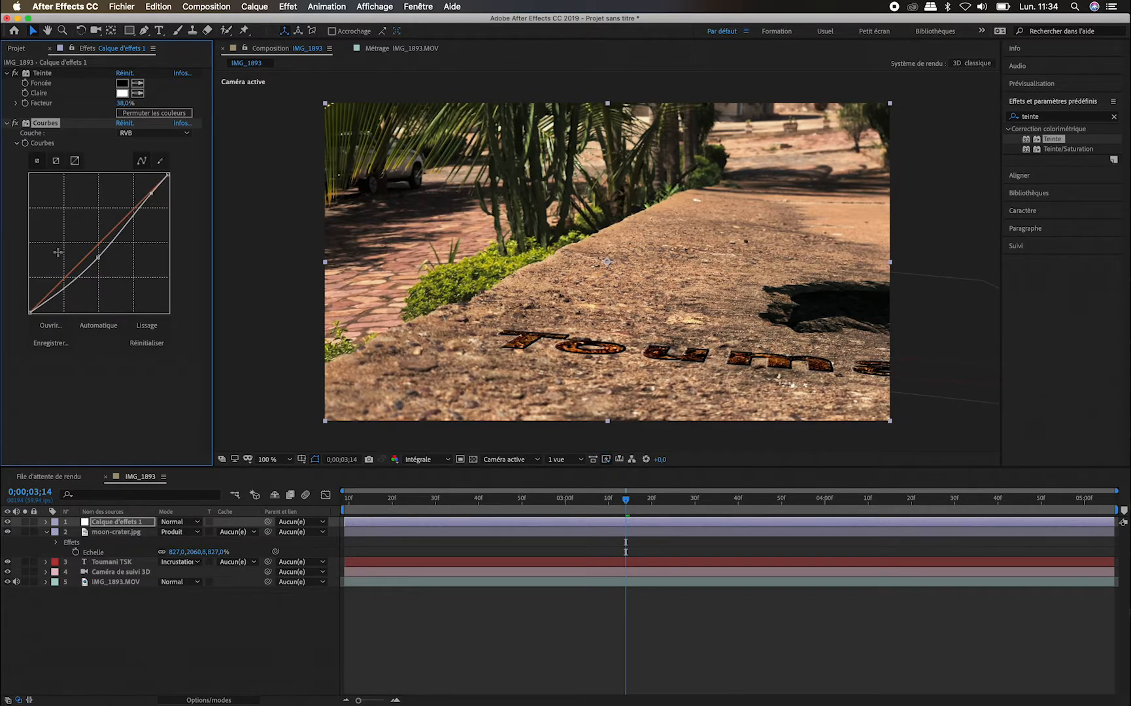
click(128, 134)
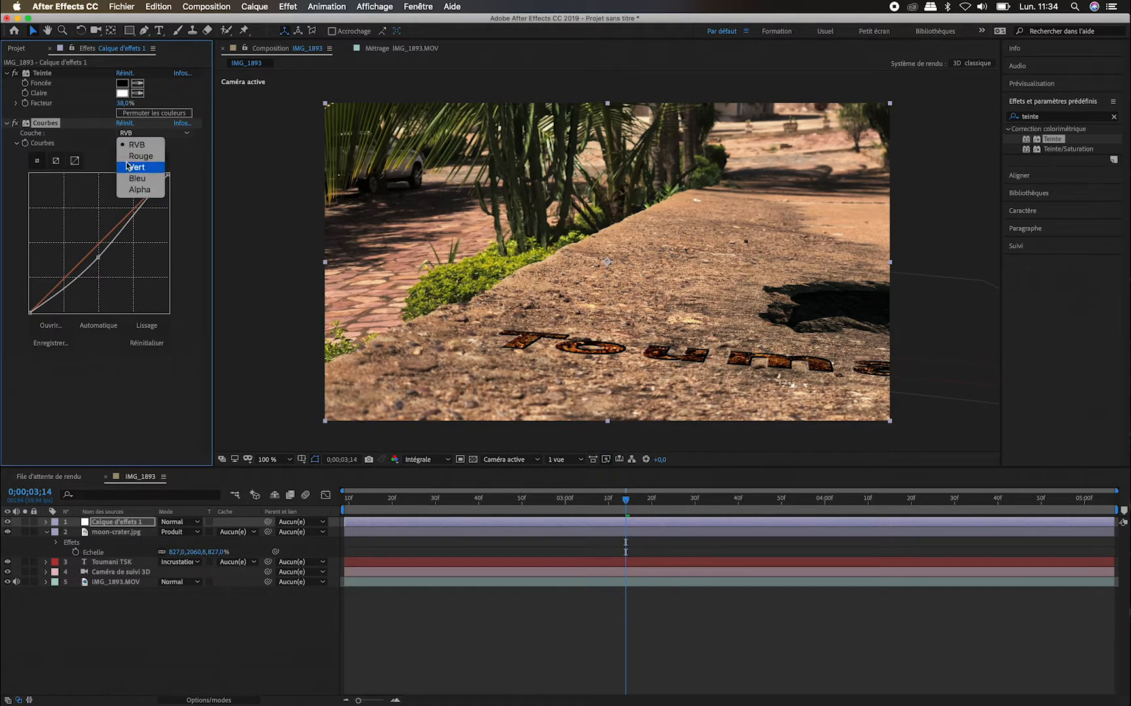
click(137, 155)
mouse_move(116, 228)
mouse_down()
mouse_move(118, 251)
mouse_move(109, 241)
mouse_up()
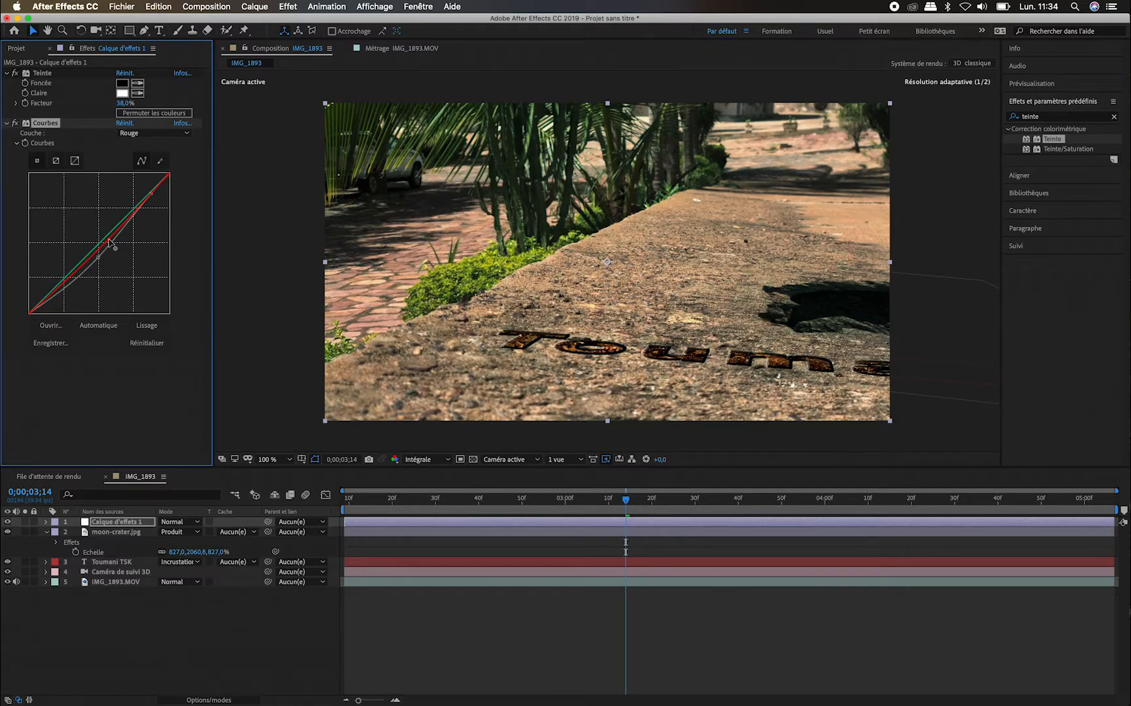
- Fine-tune the shadows and highlights of the adjustment layer's Bleu curve and check the grade at 0;00;04;18
click(152, 133)
click(138, 178)
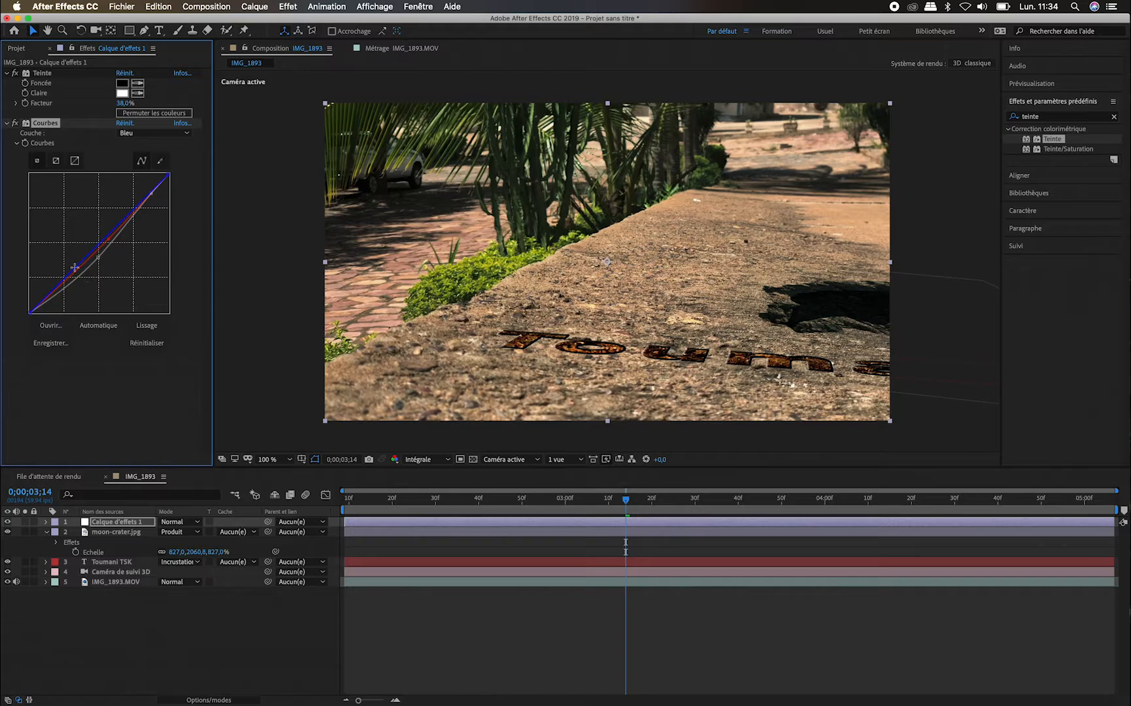
drag(57, 288, 42, 297)
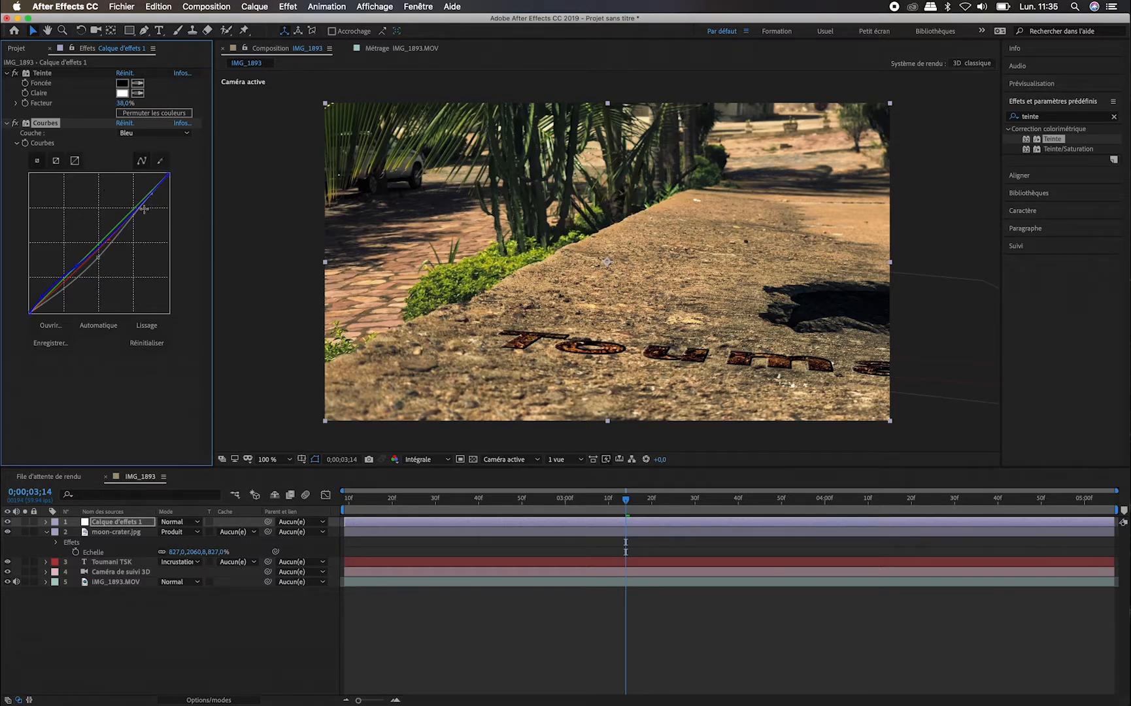
drag(136, 215, 134, 210)
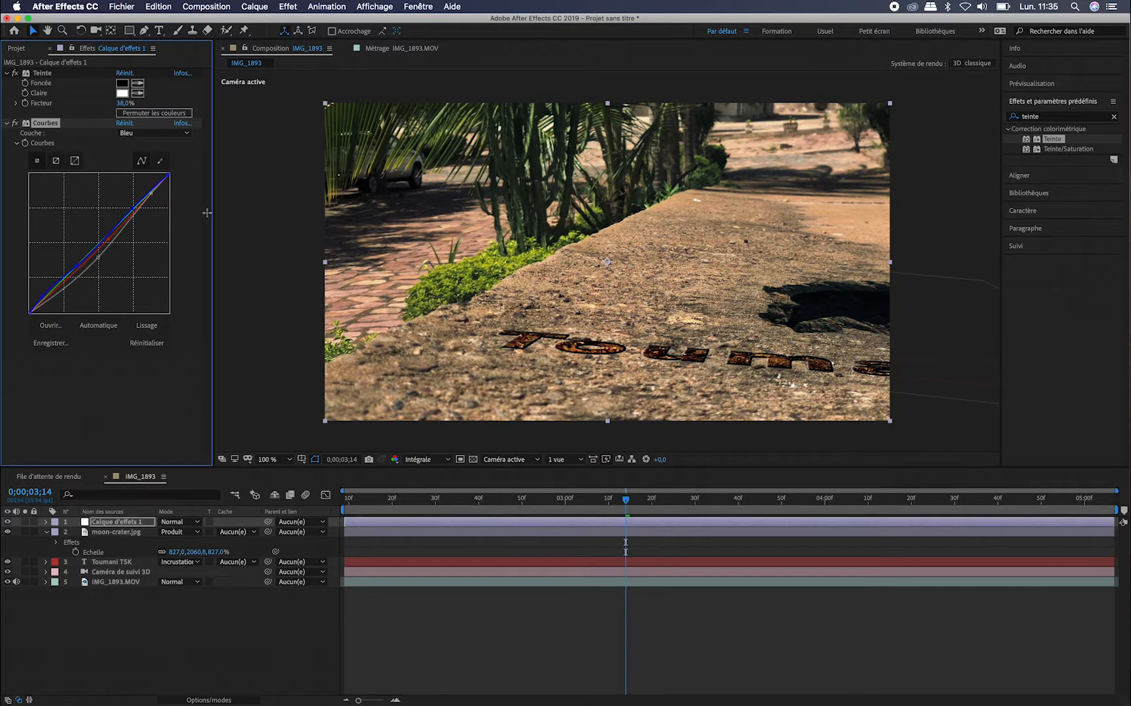
drag(627, 501, 943, 509)
drag(957, 508, 904, 510)
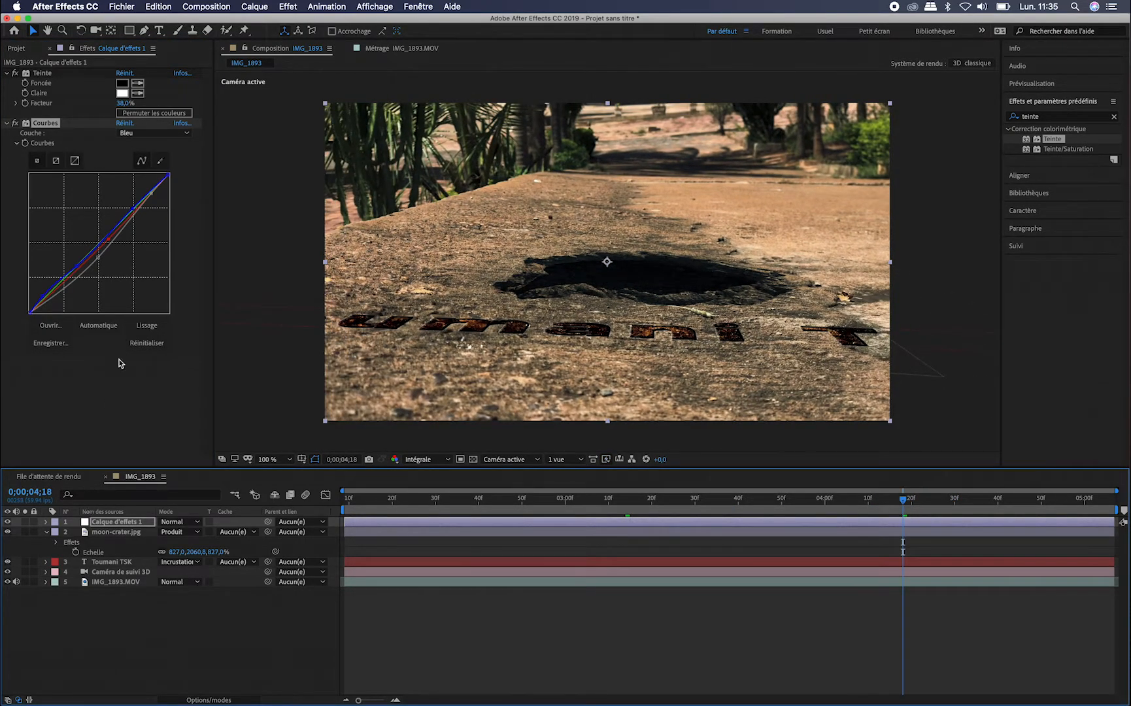
click(73, 128)
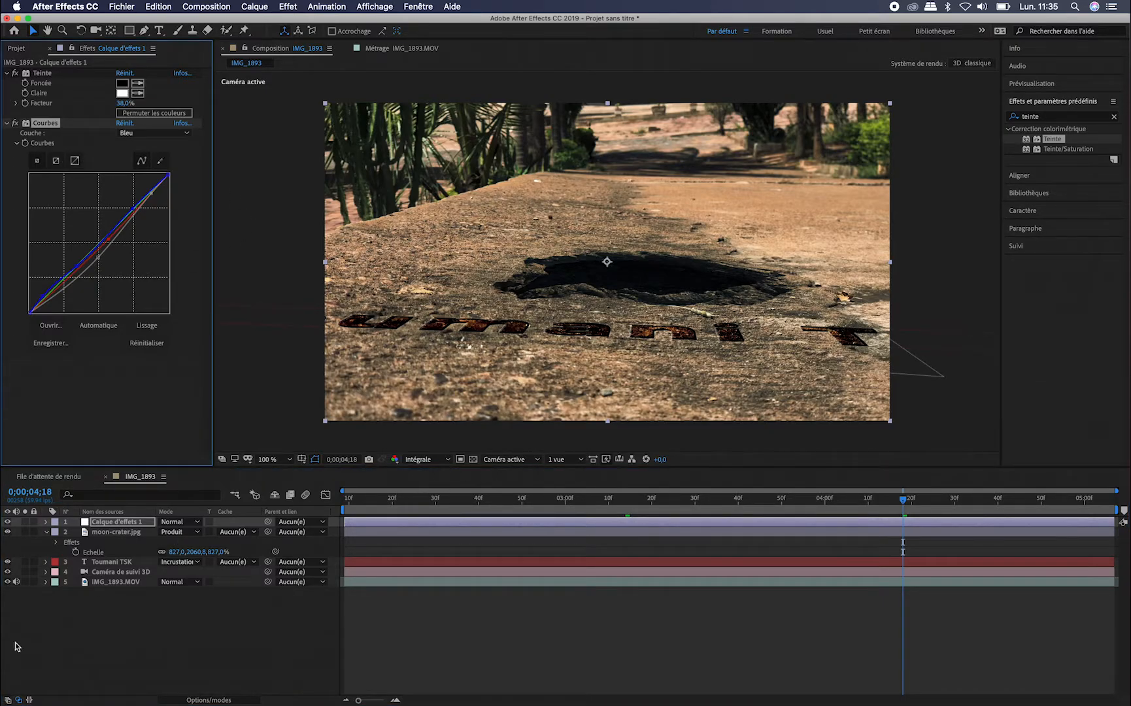
- Precompose all five layers of IMG_1893, transferring all attributes into the new composition
click(48, 533)
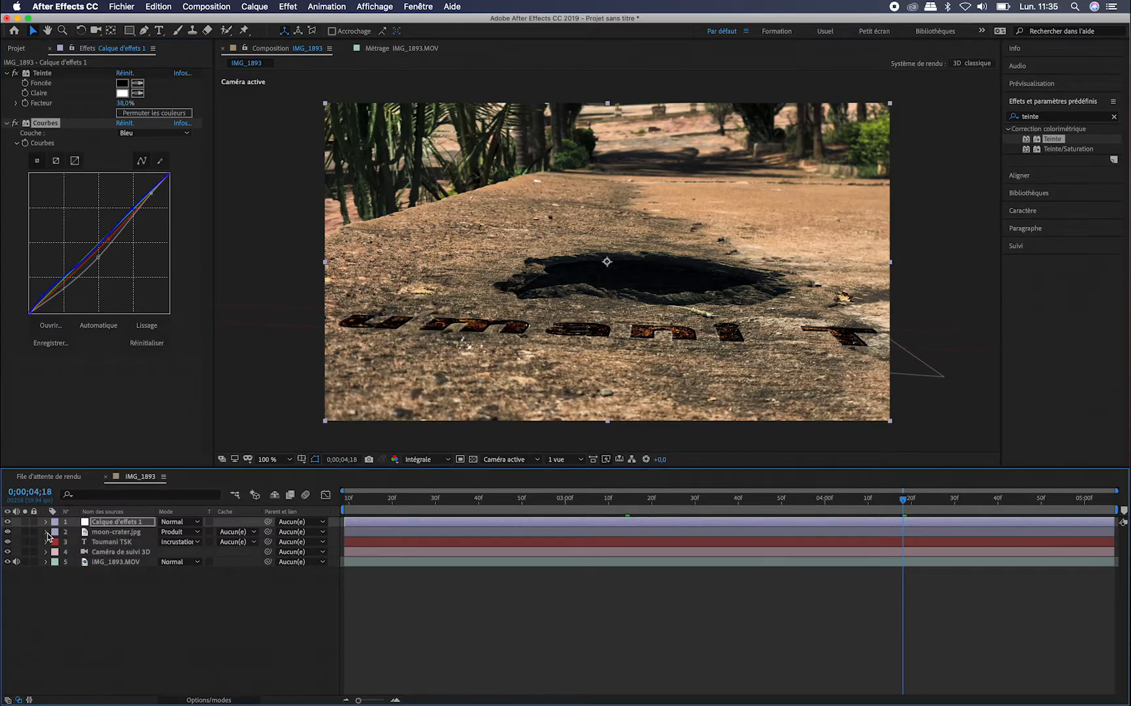
click(125, 525)
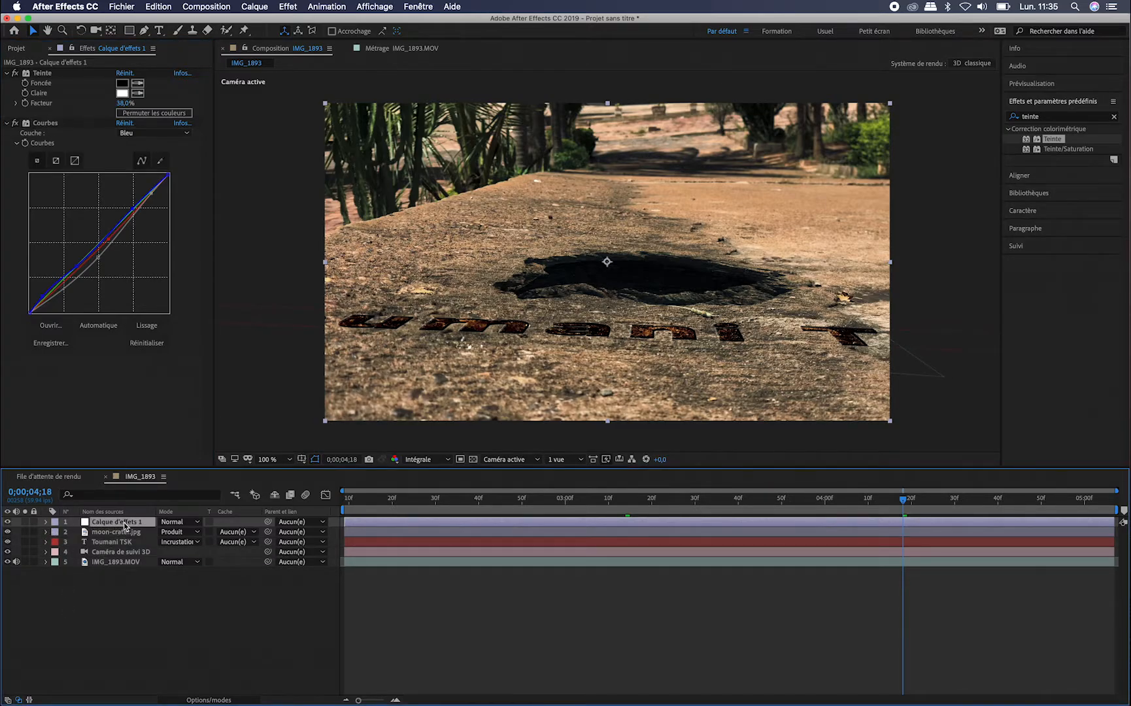
click(181, 611)
click(146, 525)
shift+click(136, 565)
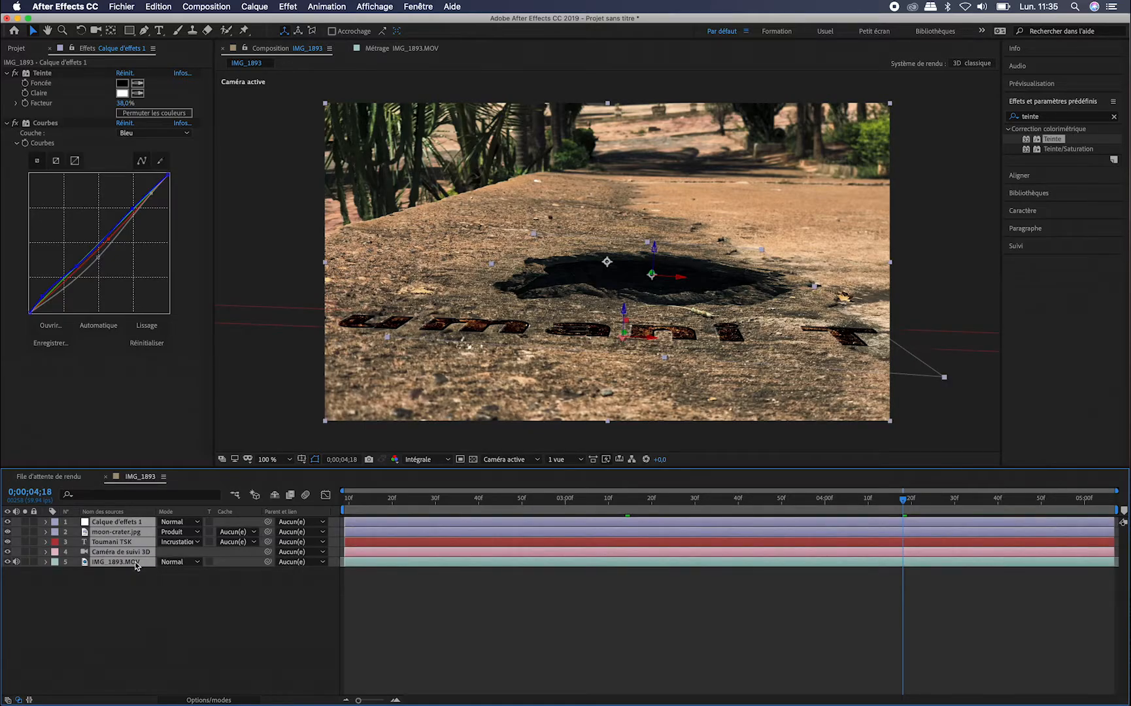
key(super+alt+shift+c)
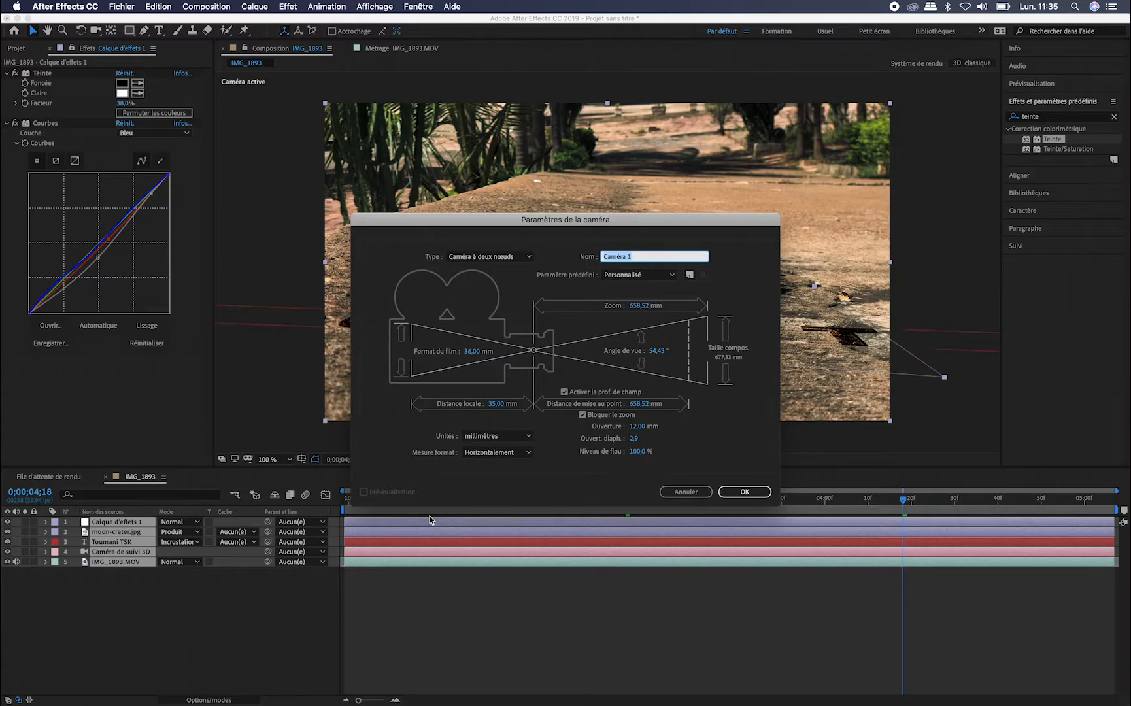
key(Escape)
key(super+shift+c)
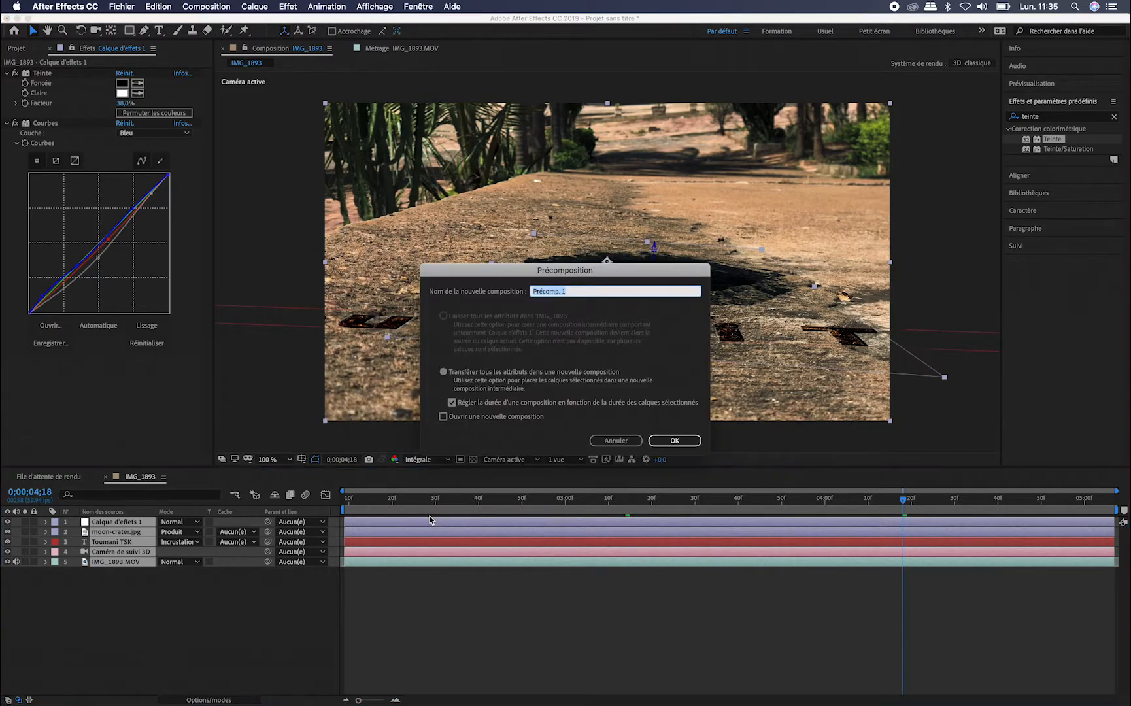
click(676, 440)
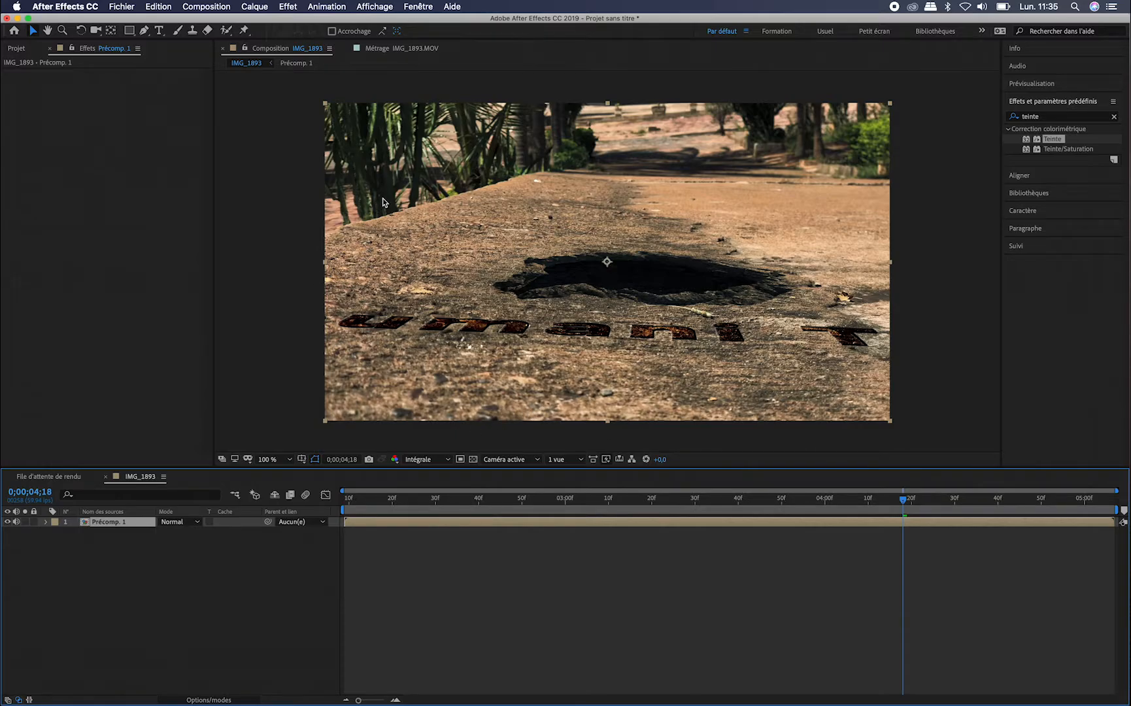
- Create a 1920 x 1080 px solid coloured black (000000) above the precomposition
click(260, 616)
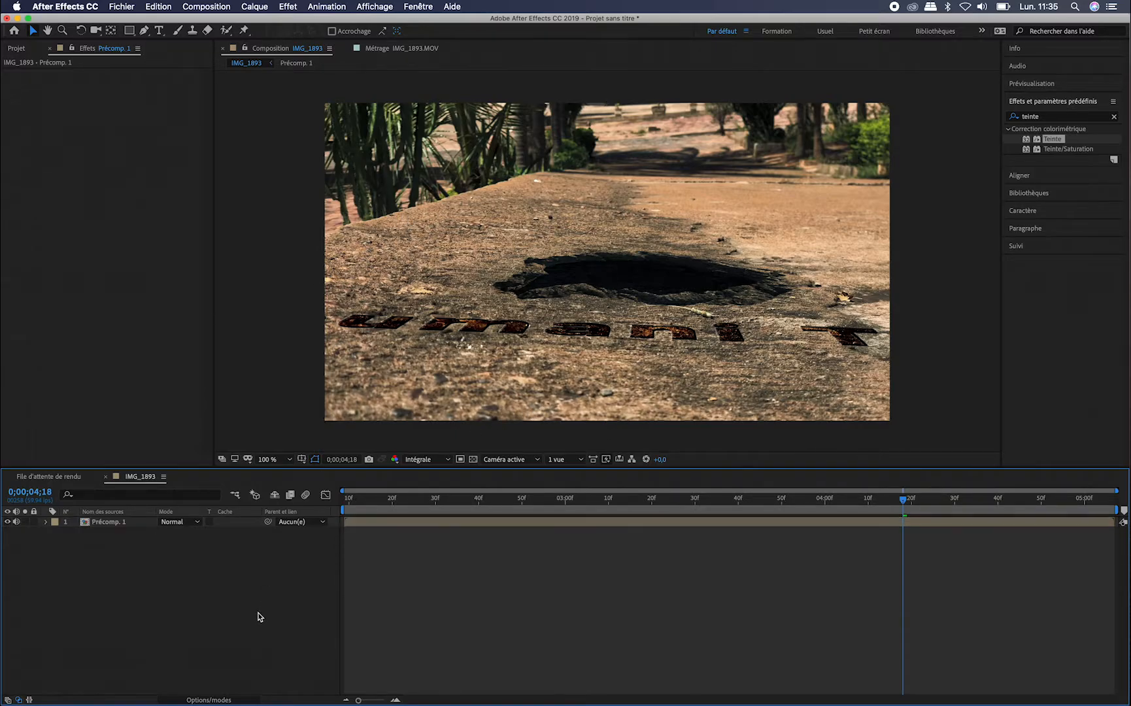
key(super+y)
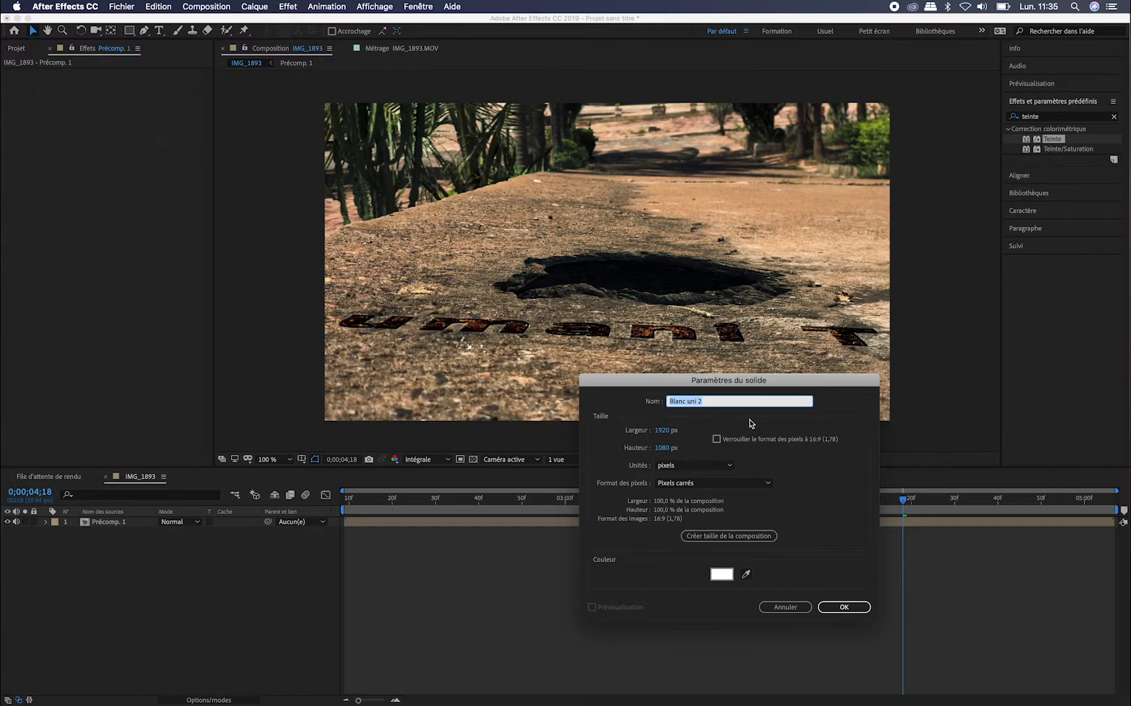
click(721, 575)
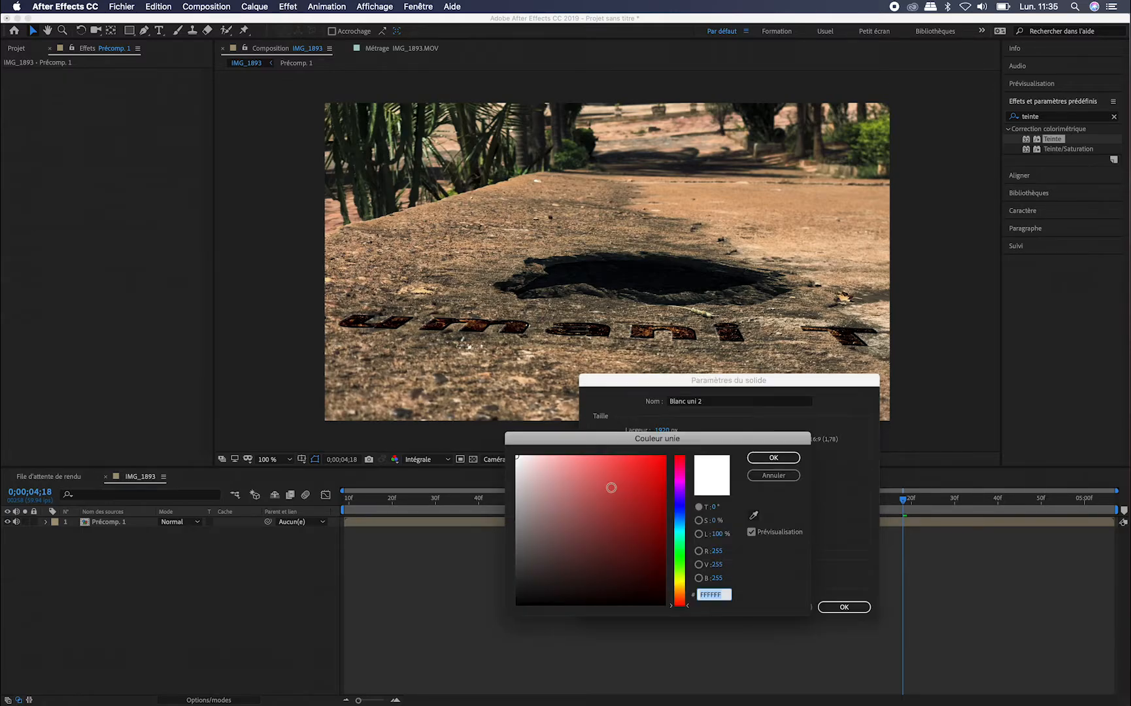
text(000000)
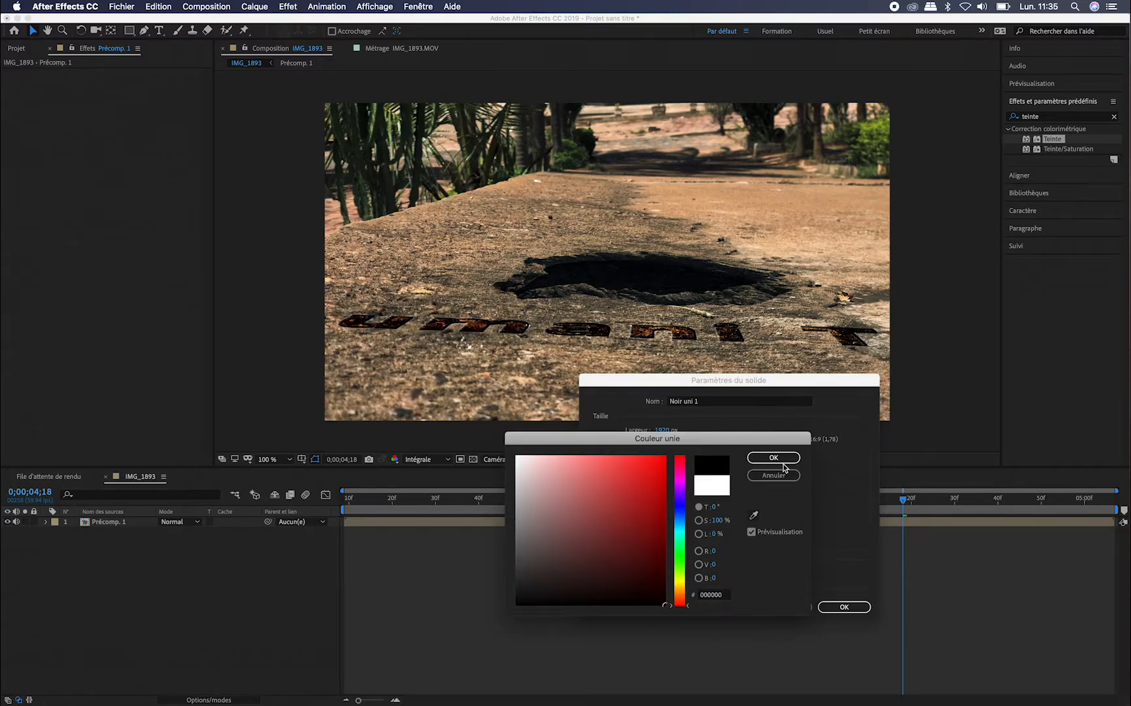
click(784, 465)
click(835, 607)
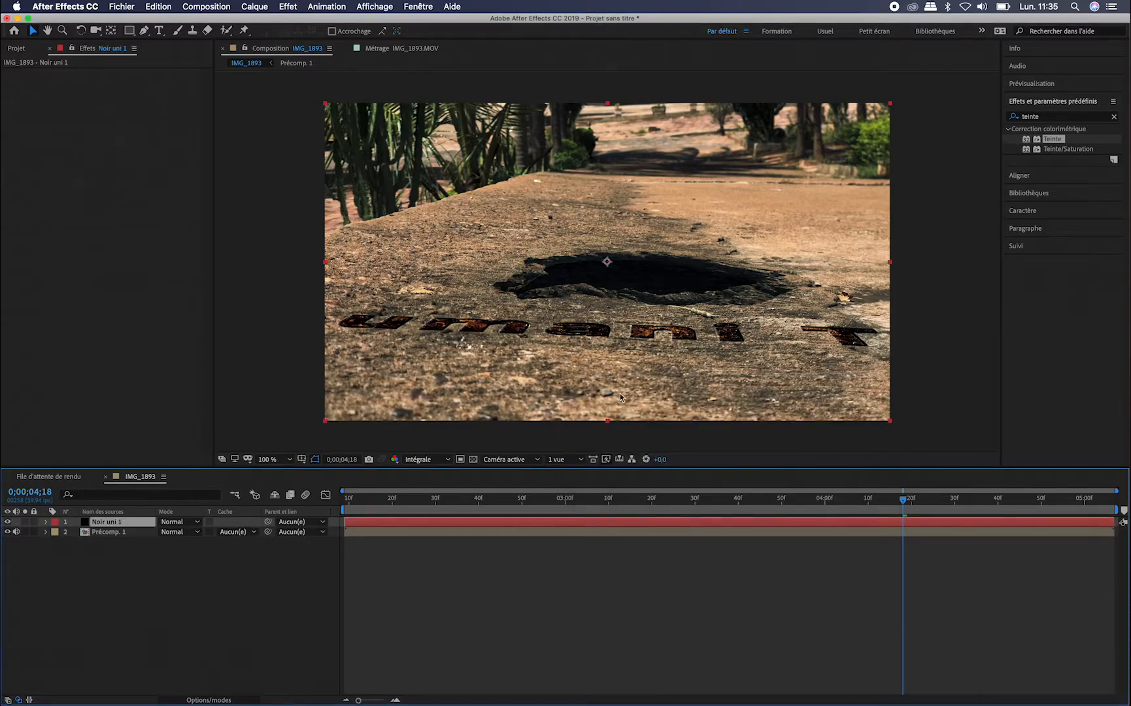
- Show the Titre/Action sécurisés guides and draw a rectangular mask on the black solid, spanning the full frame width with strips left above and below
click(128, 30)
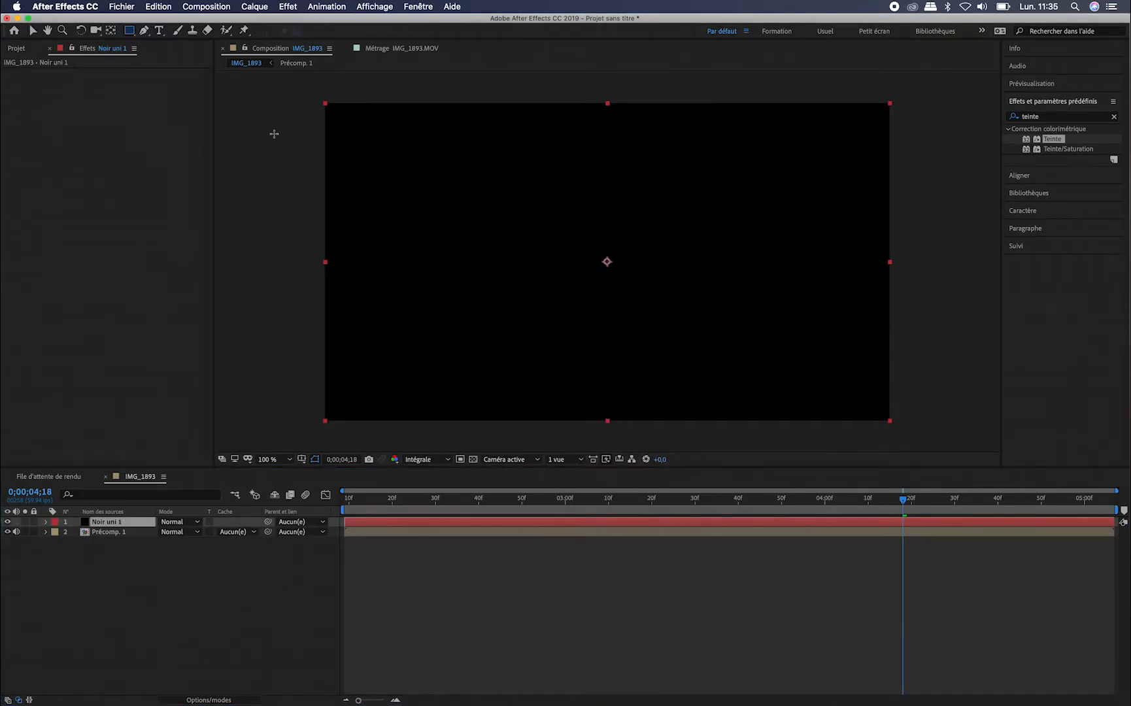
click(302, 459)
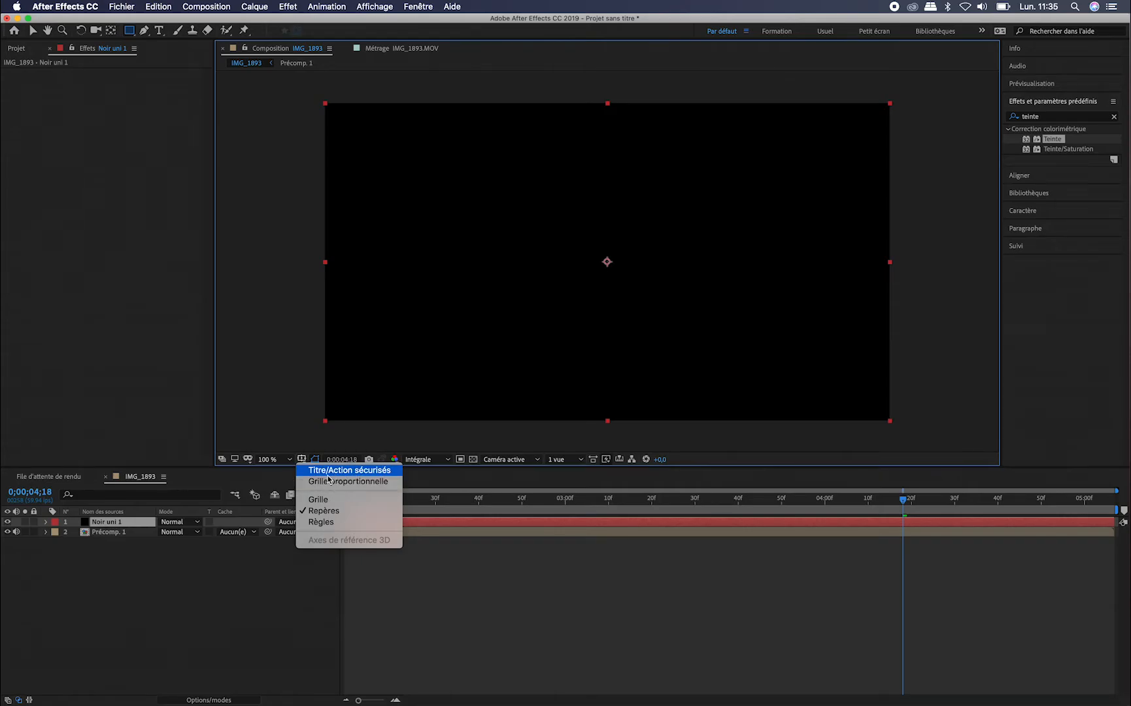
click(350, 471)
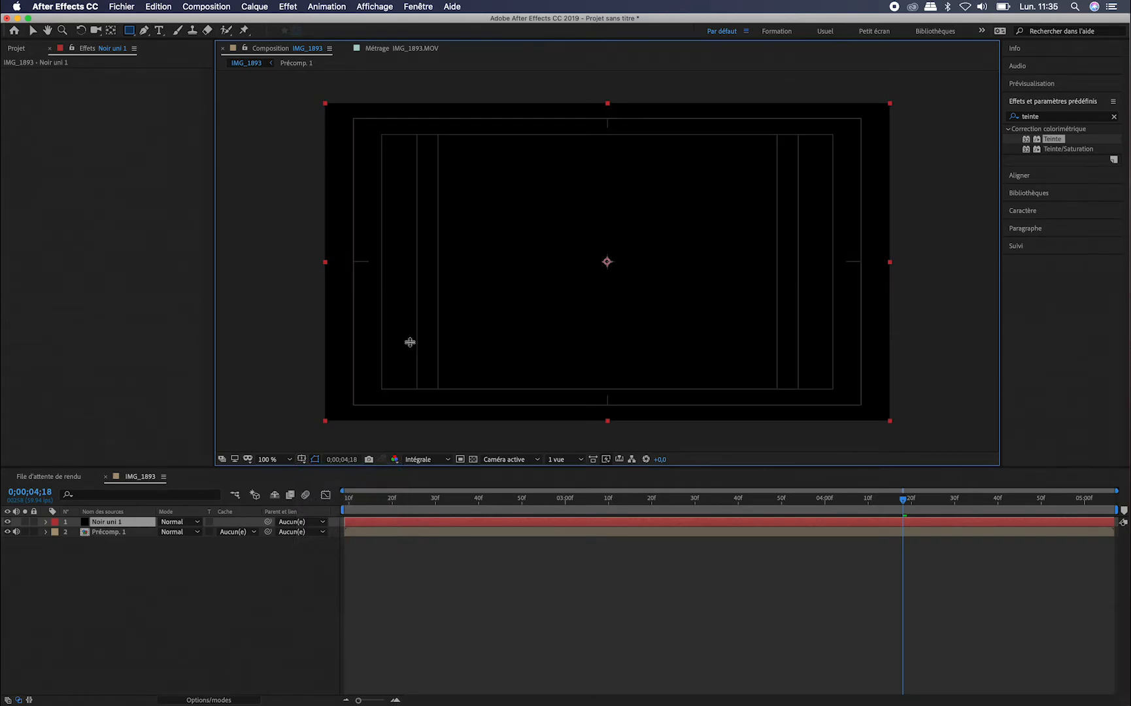
click(311, 137)
drag(311, 138, 941, 382)
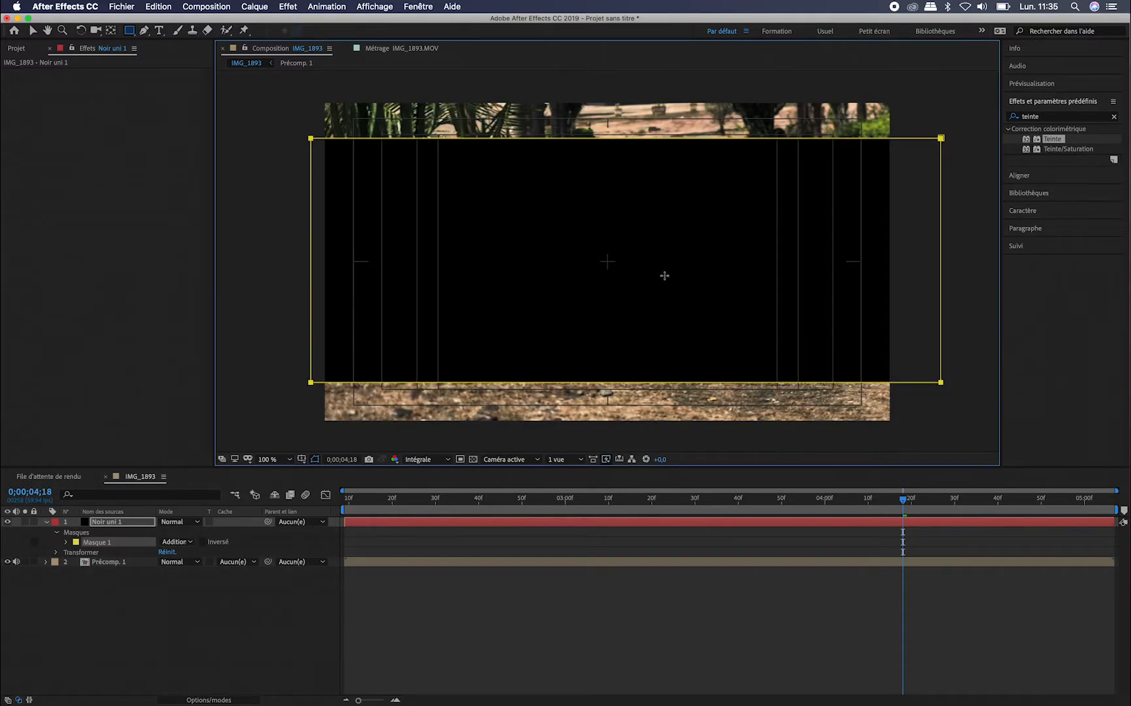
- Stretch the black solid's rectangular mask vertically, moving its upper and lower edges outward to leave narrower, matching strips above and below
click(30, 33)
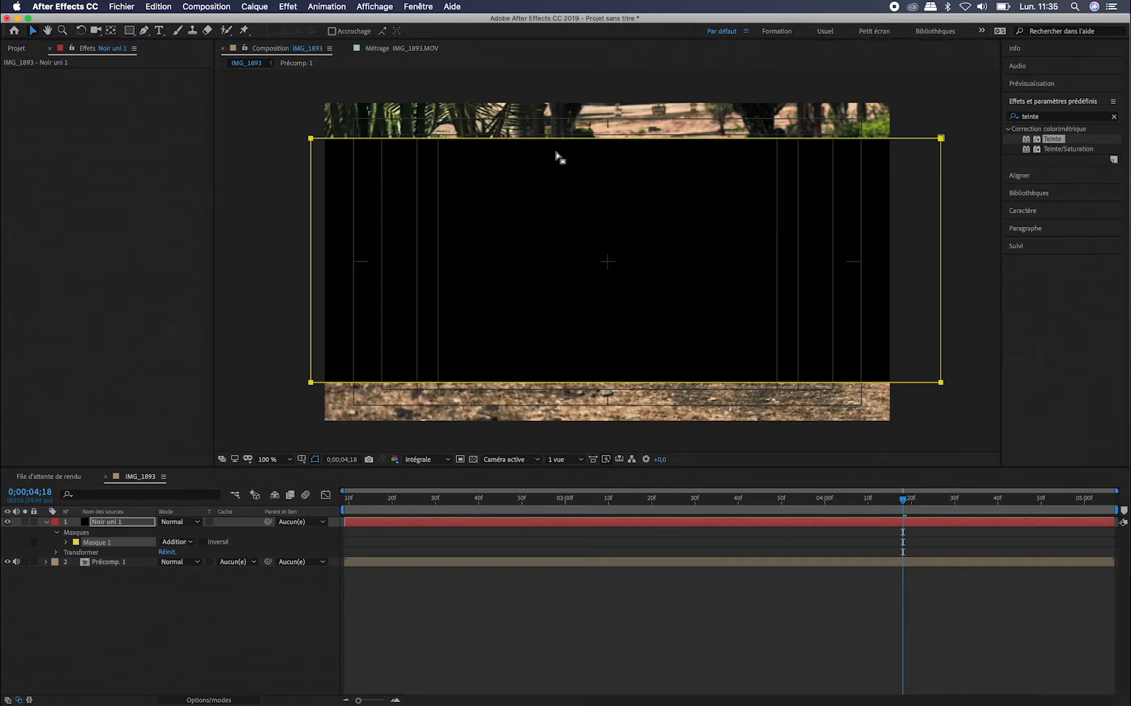
click(656, 140)
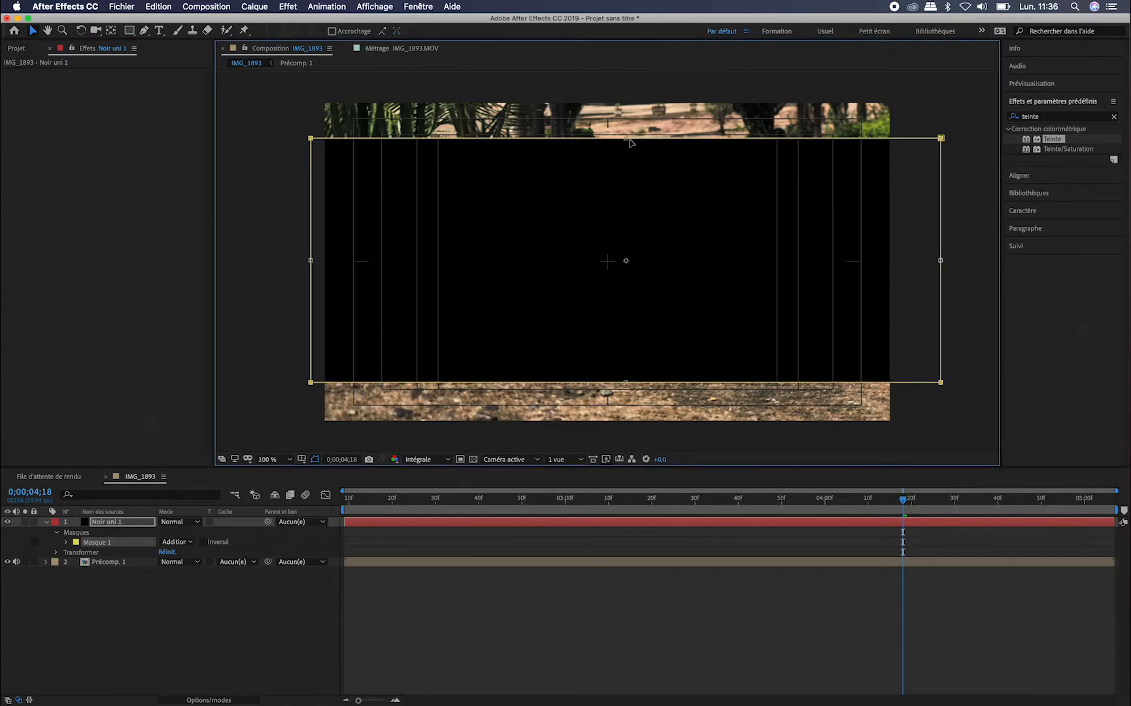
mouse_move(626, 140)
mouse_down()
mouse_move(627, 151)
mouse_move(625, 136)
mouse_up()
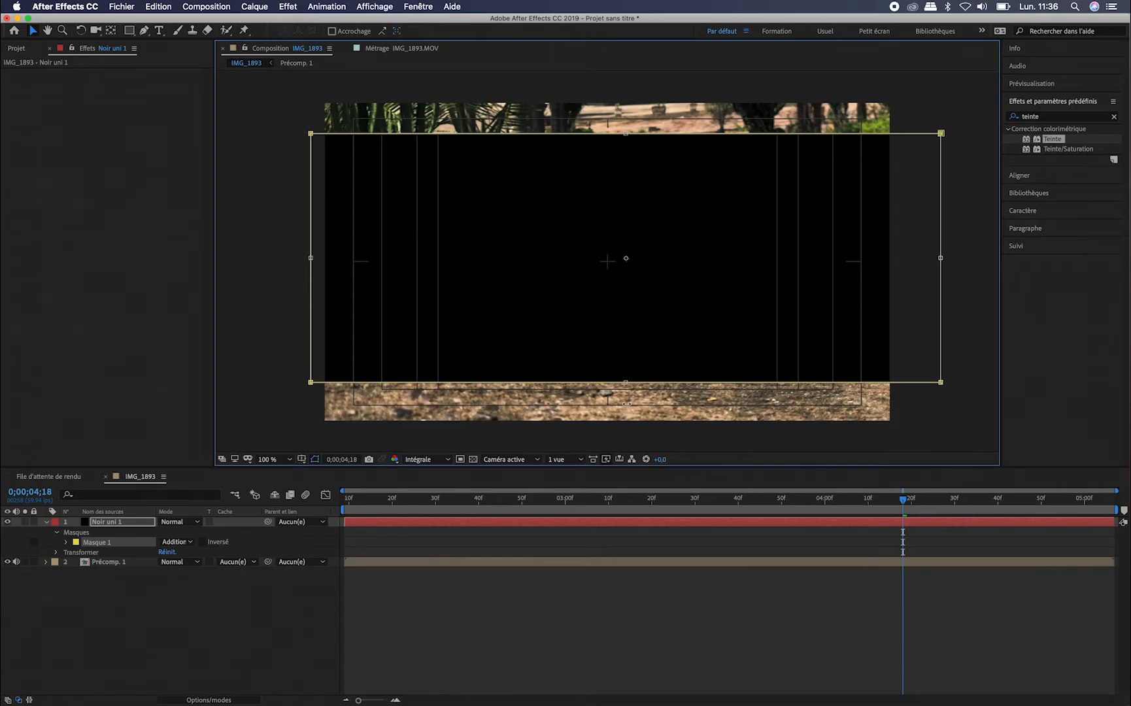
drag(626, 382, 623, 391)
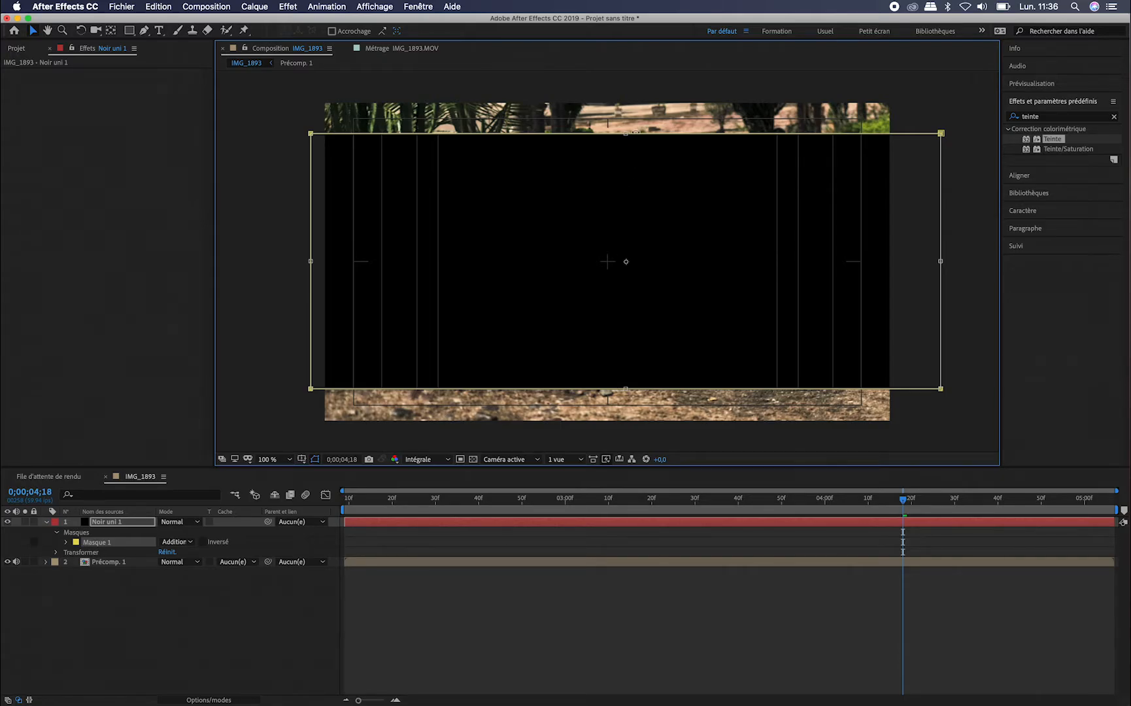
drag(627, 134, 626, 136)
- Set the mode of Masque 1 on the black solid to Soustraction
click(142, 580)
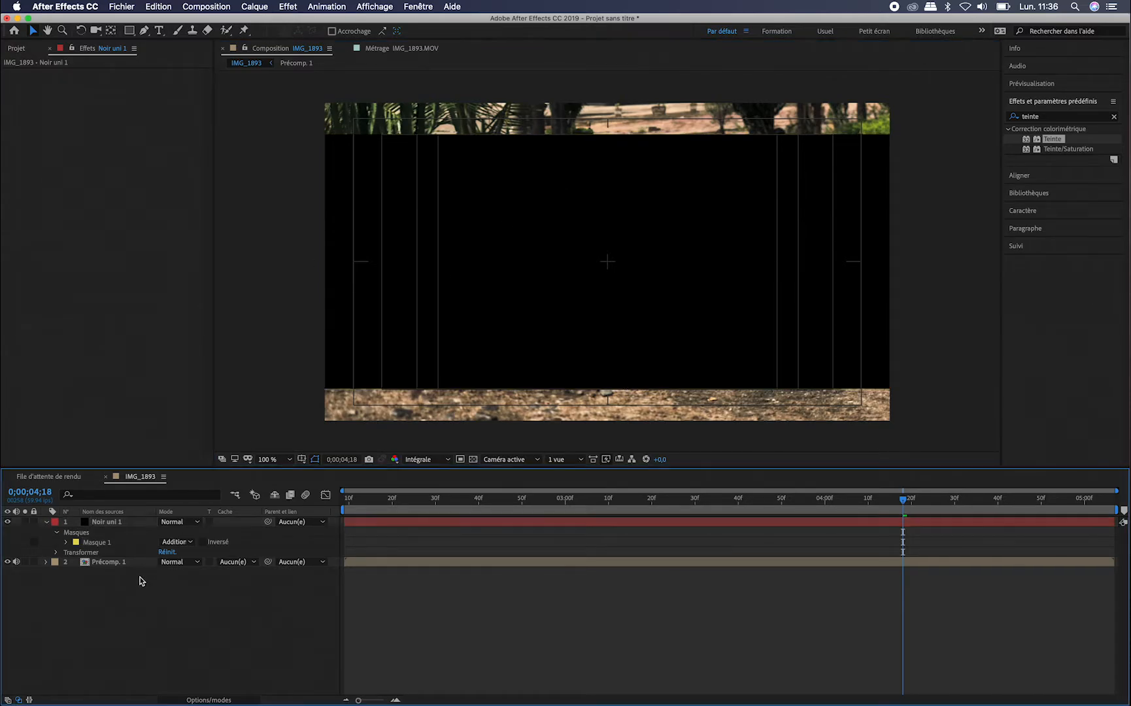
click(177, 542)
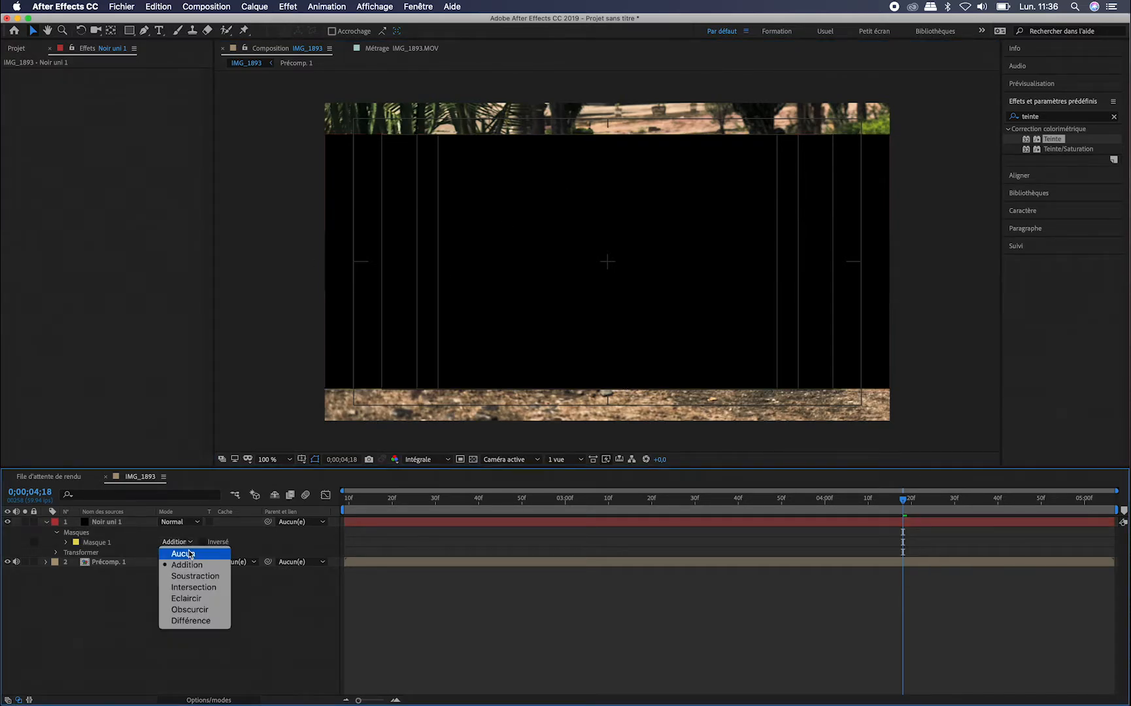
click(191, 576)
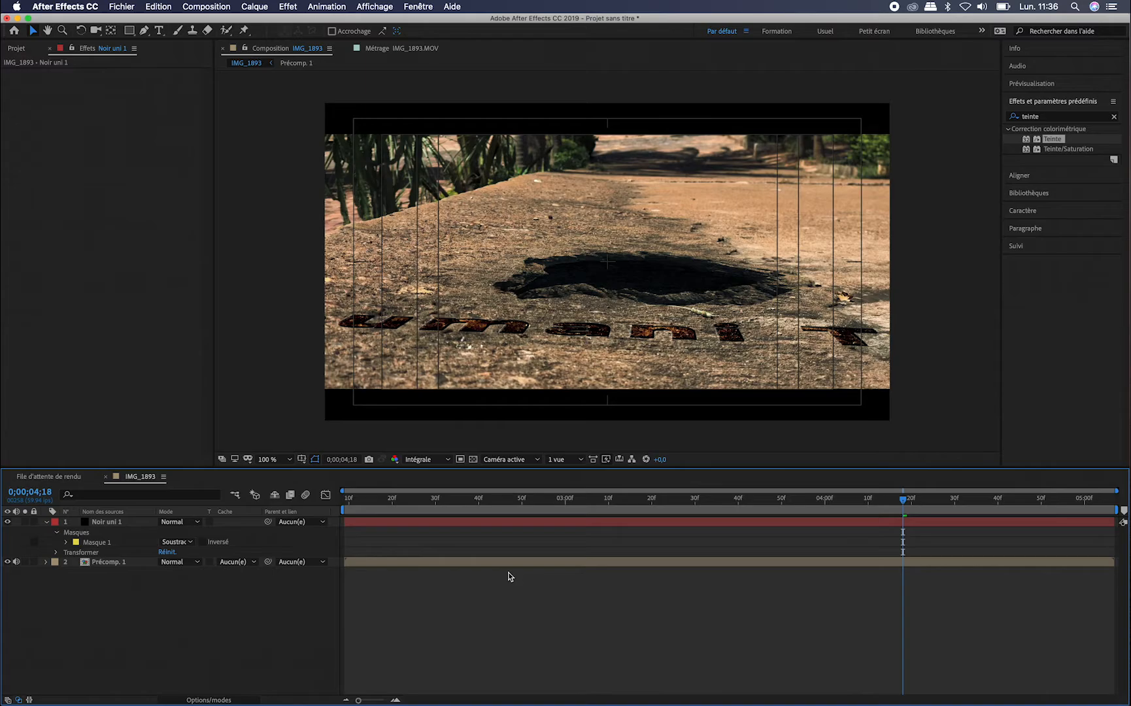
- Hide the Titre/Action sécurisés guides and check the cinematic bars at 0;00;03;53 and 0;00;02;27
mouse_move(799, 500)
mouse_down()
mouse_move(431, 499)
mouse_move(794, 521)
mouse_up()
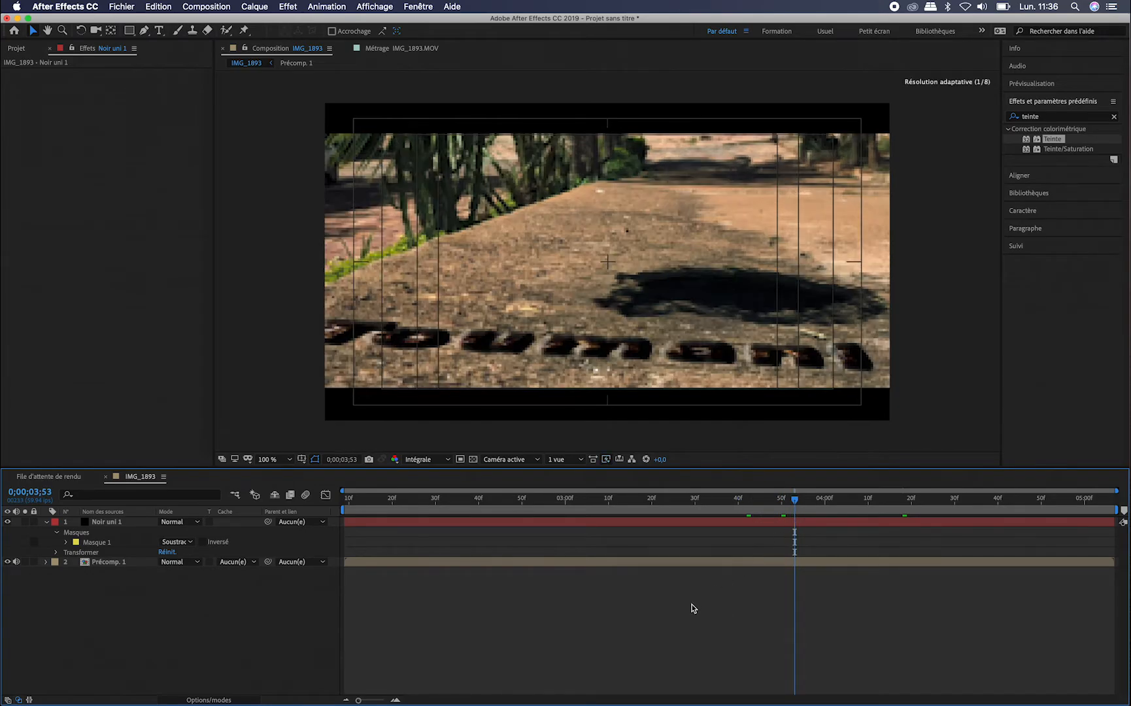
click(303, 459)
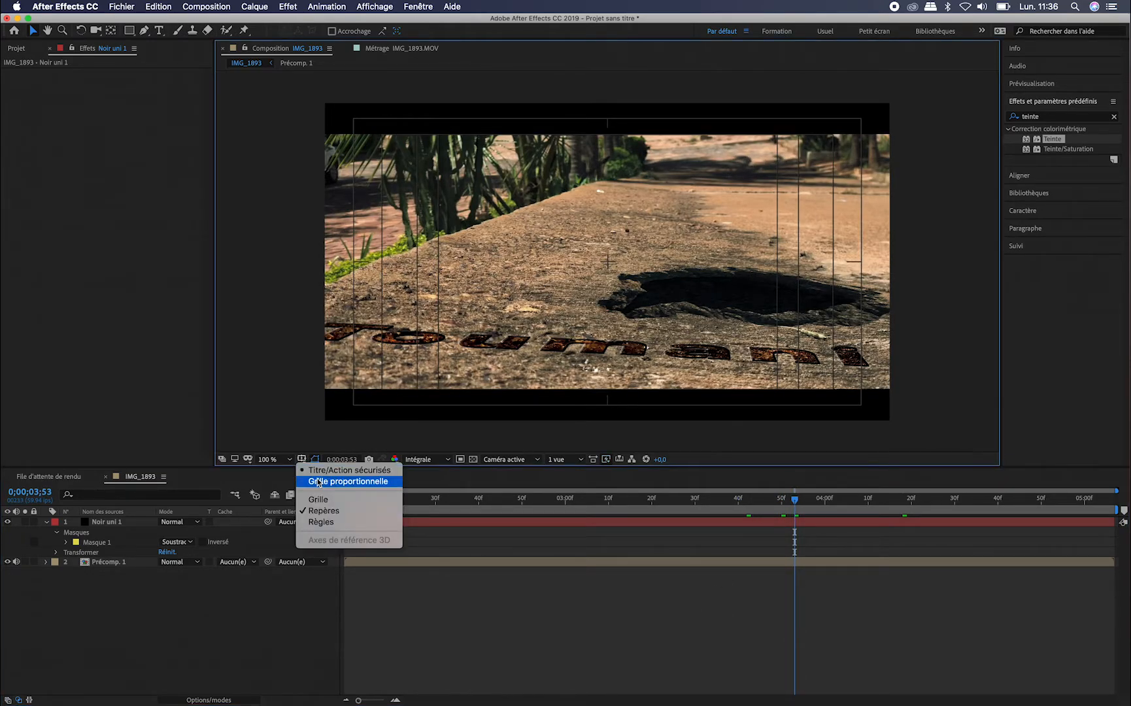
click(318, 470)
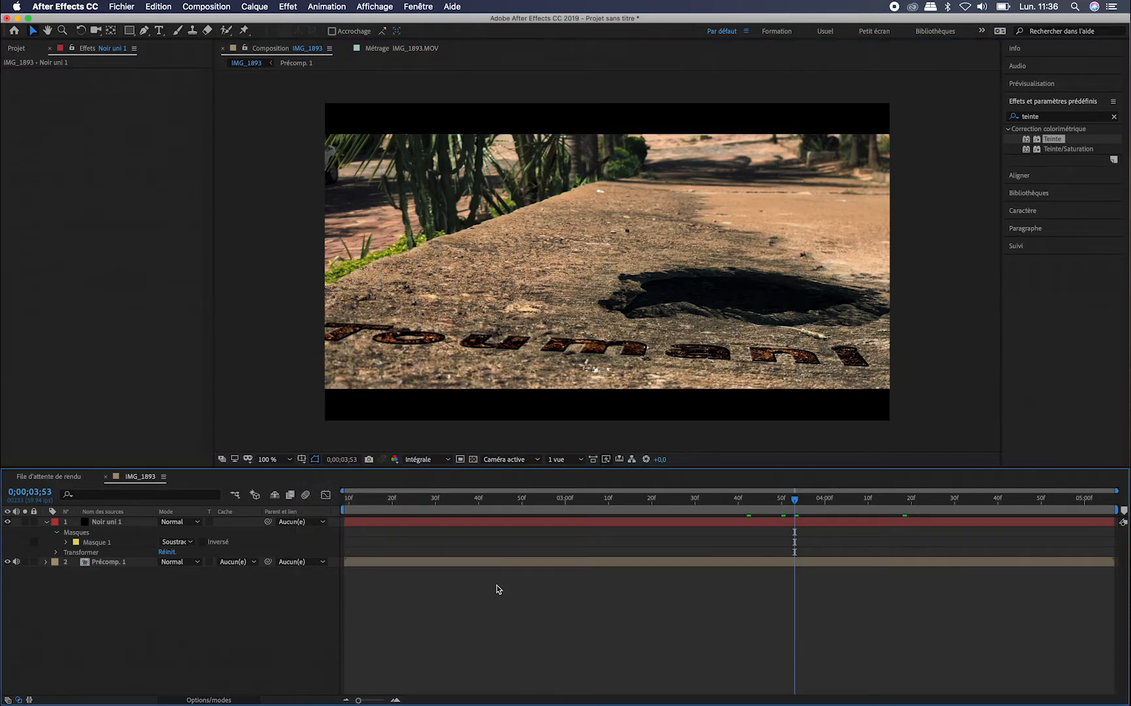
drag(792, 502, 423, 508)
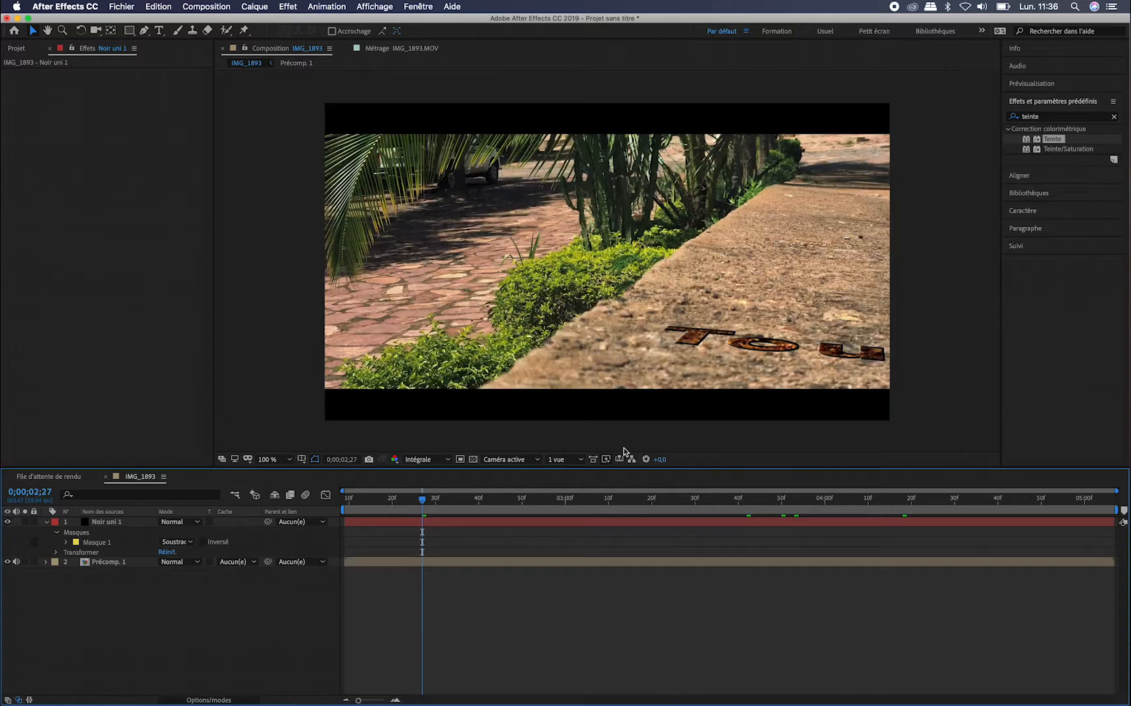